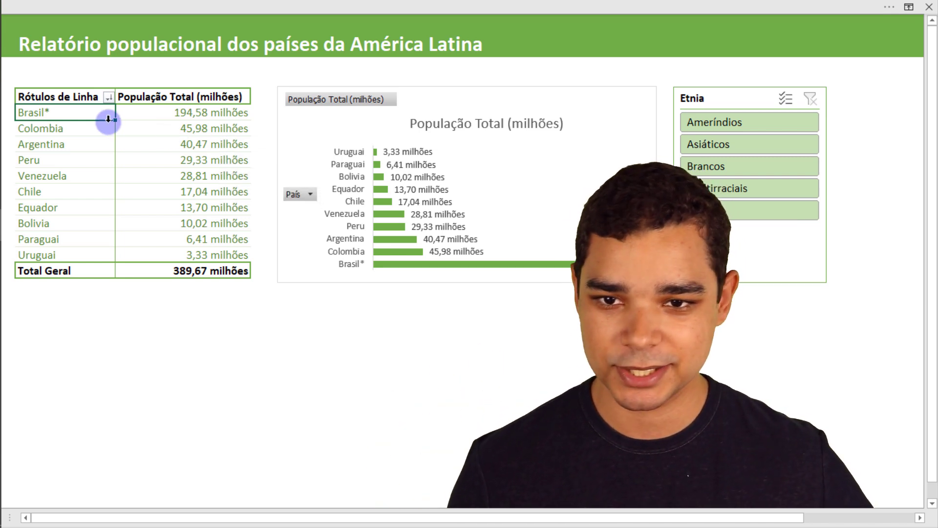
Examine the countries and their population totals, and try the Etnia slicer's ethnicity filters, starting with Brancos.
drag(67, 115, 63, 253)
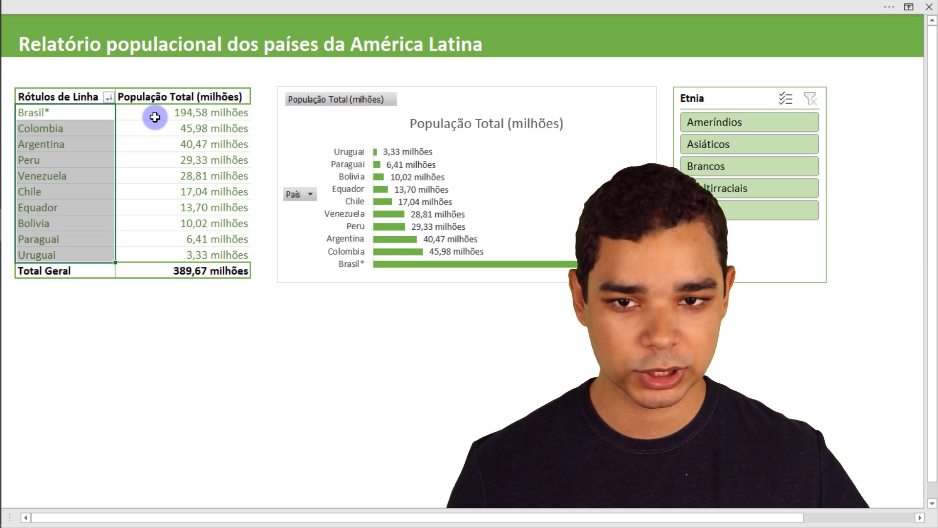
drag(155, 112, 155, 243)
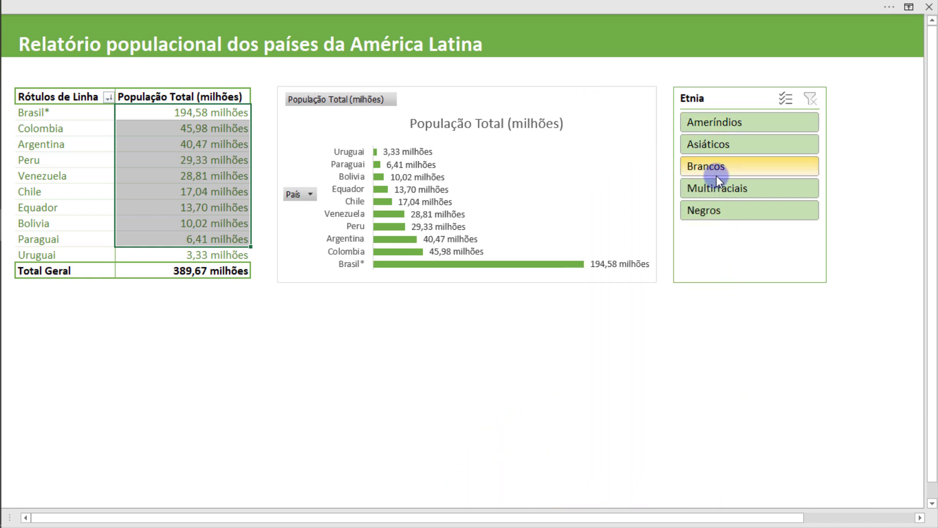
click(723, 168)
ctrl+click(719, 144)
ctrl+click(711, 121)
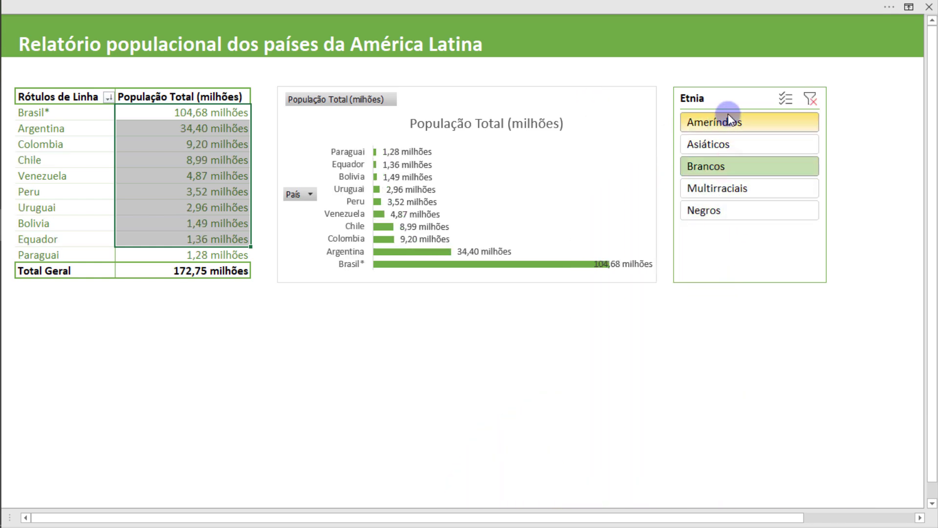
ctrl+click(726, 188)
ctrl+click(722, 209)
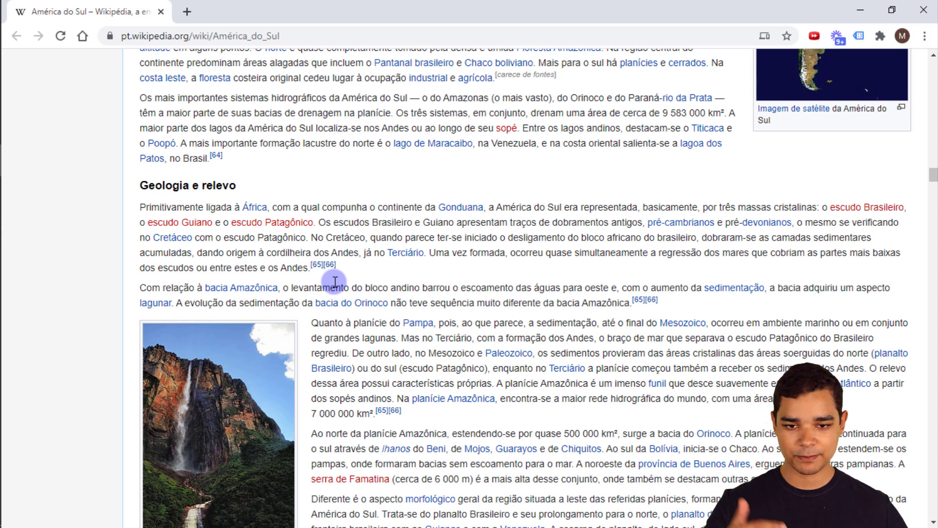
In the browser, locate the "Distribuição Étnica na América do Sul em 2005" table in the Wikipedia article América do Sul.
scroll(424, 298, down, 7)
scroll(424, 298, down, 18)
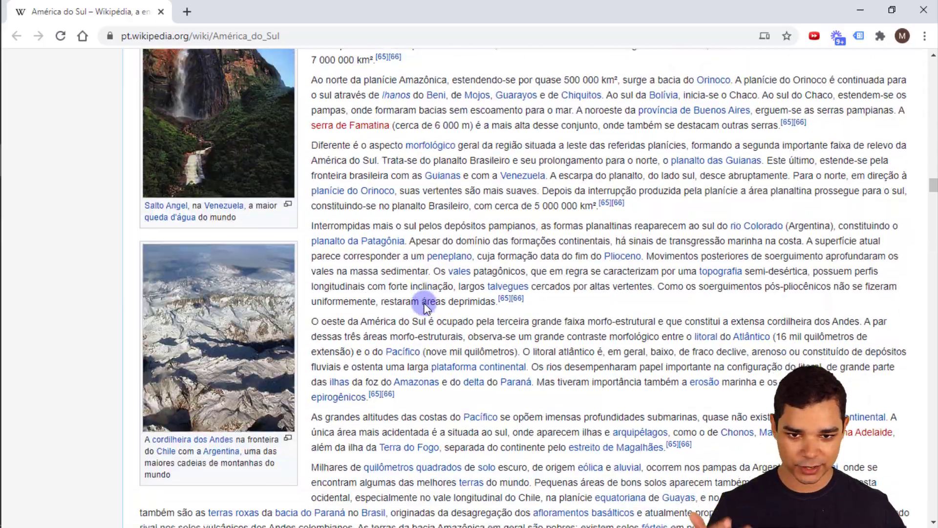
scroll(429, 319, down, 20)
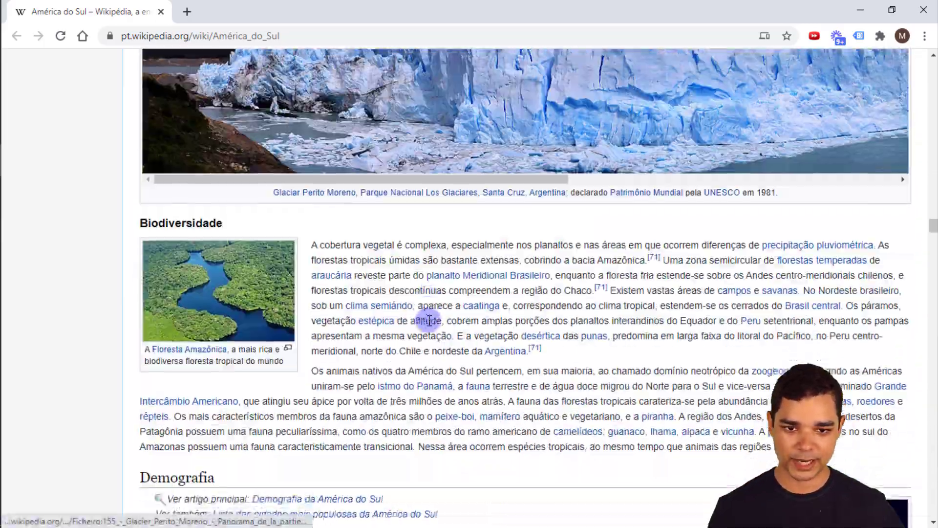
scroll(429, 320, up, 4)
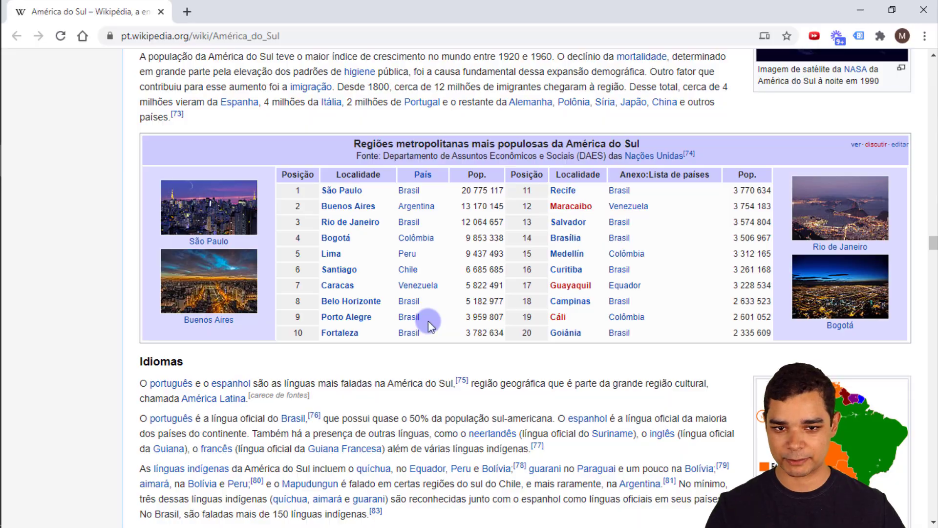
scroll(428, 321, down, 20)
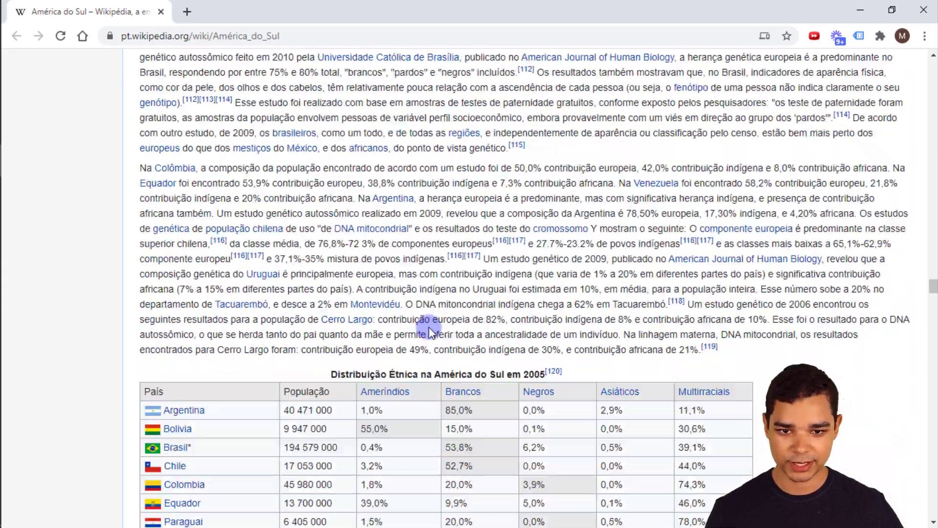
scroll(428, 327, down, 8)
scroll(429, 326, up, 4)
mouse_move(374, 193)
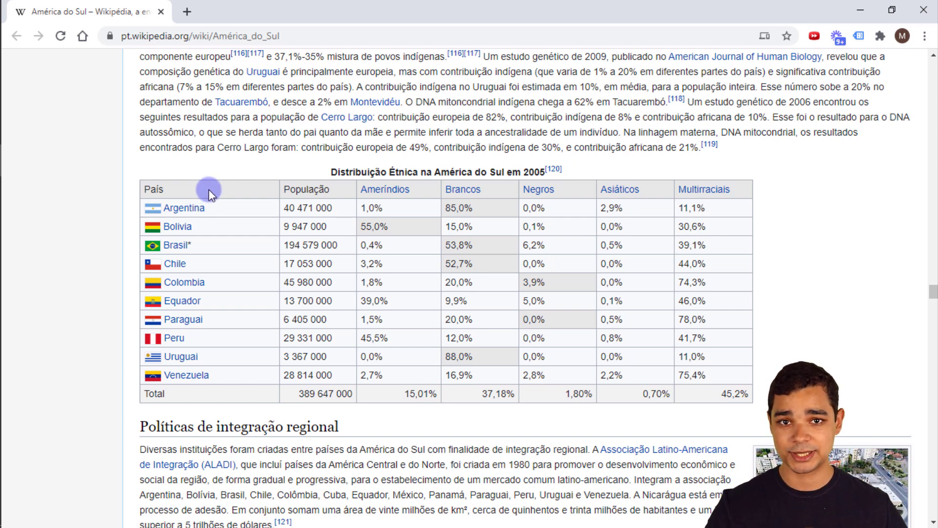
Copy the web address of the Wikipedia article América do Sul.
click(245, 36)
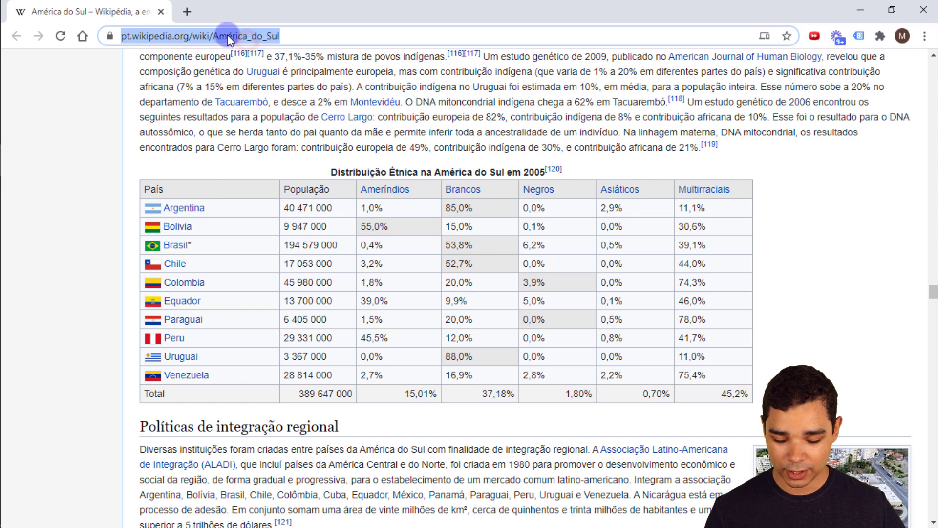
key(ctrl+c)
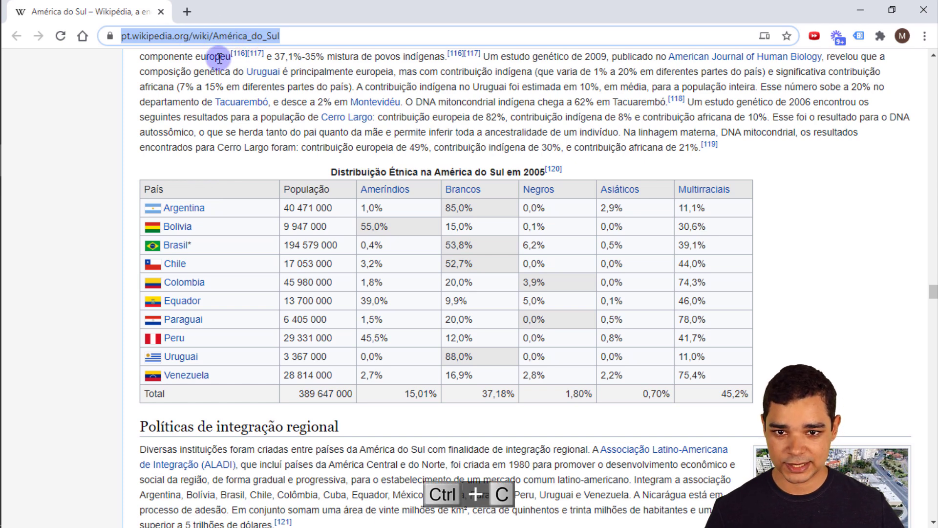
click(254, 123)
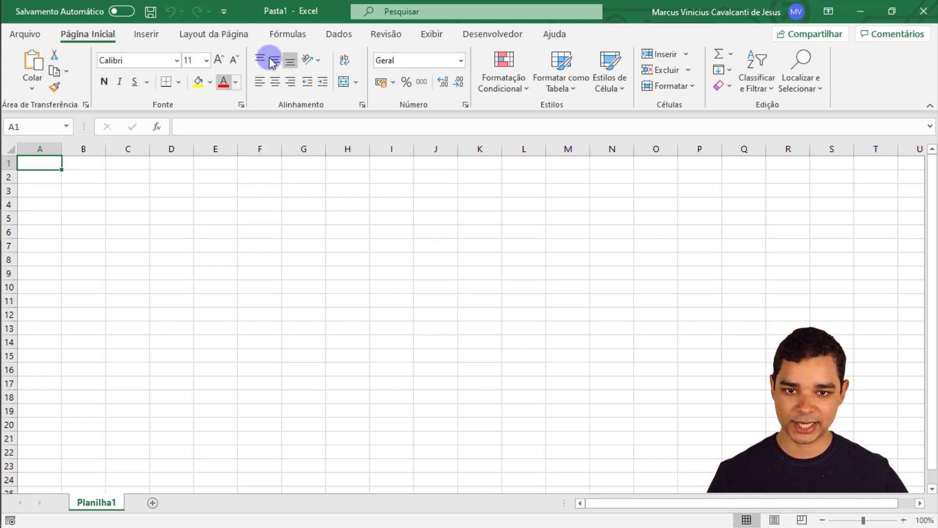
click(337, 35)
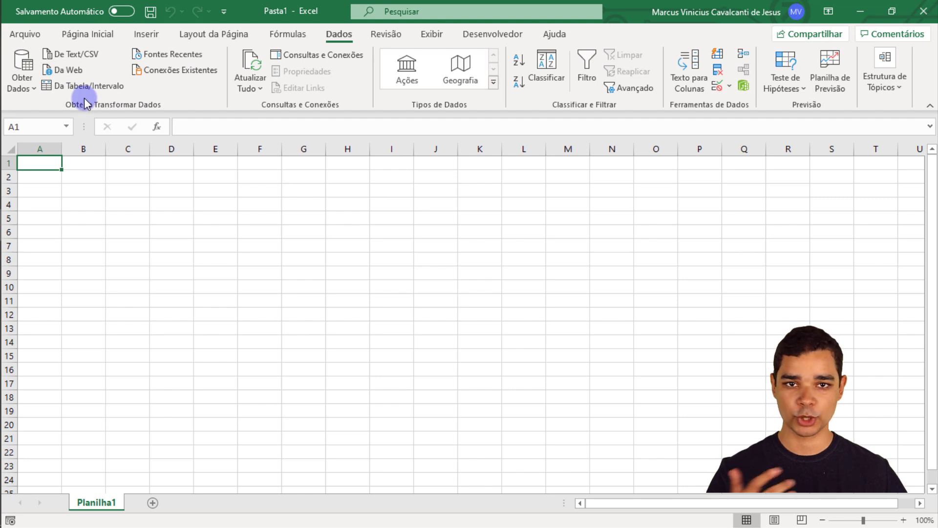
click(76, 74)
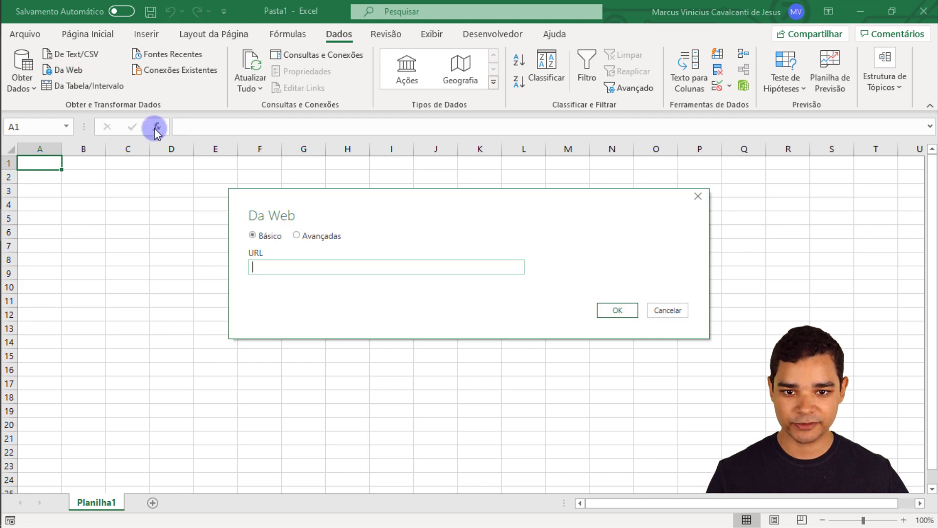
key(ctrl+v)
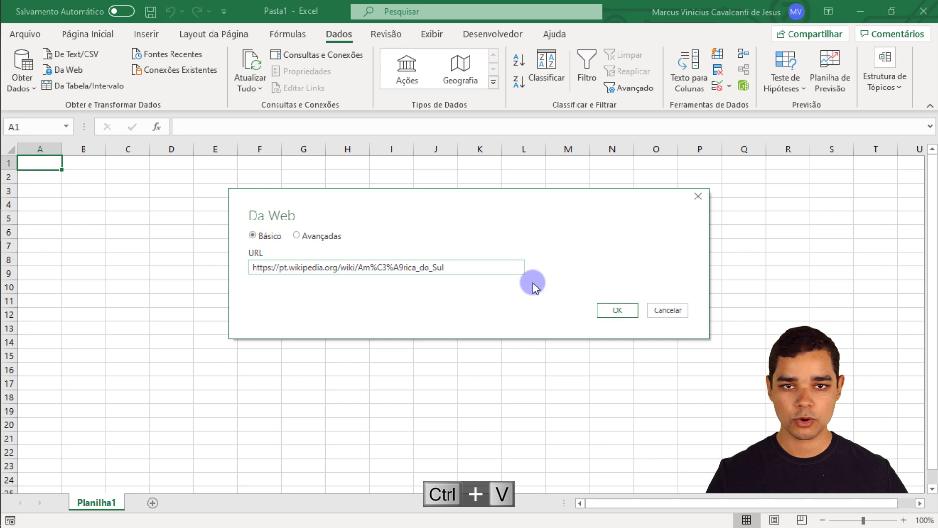
click(617, 312)
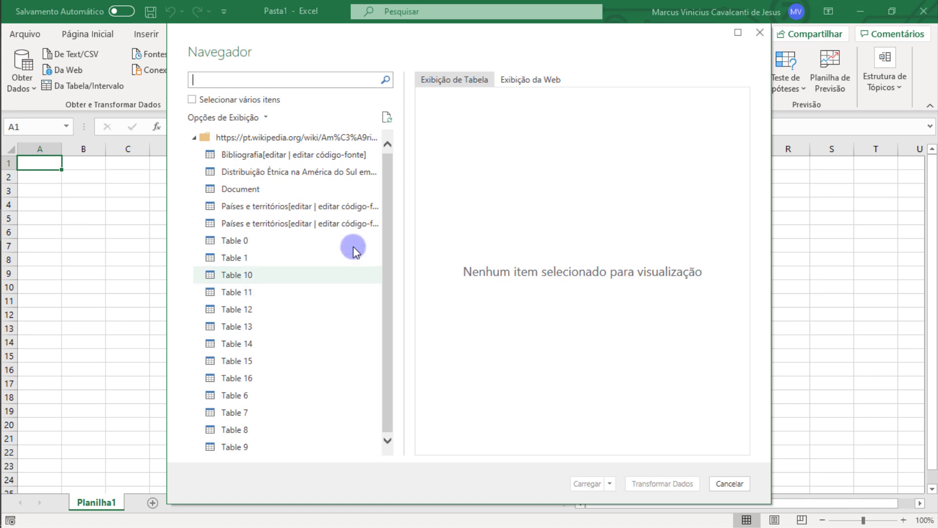
Preview the source page in web view and check the previews of the ethnic distribution and Document tables.
click(537, 80)
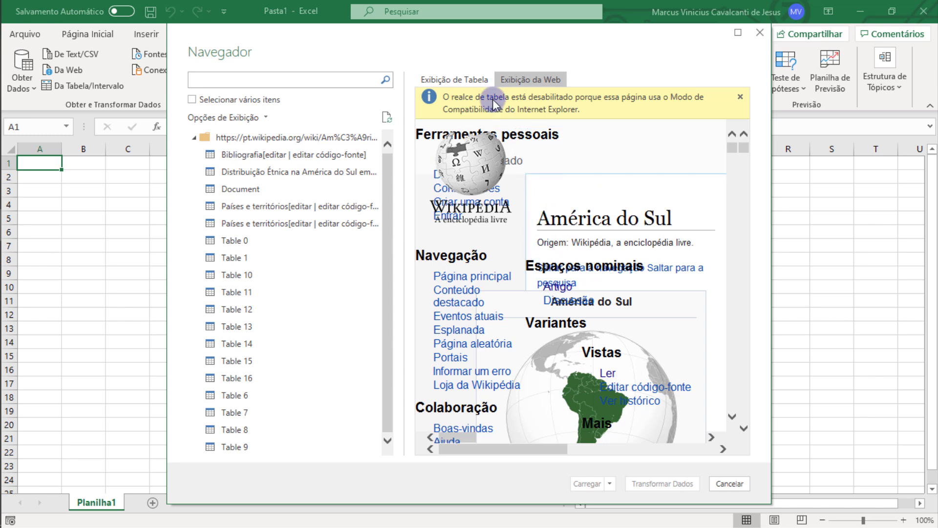
click(465, 81)
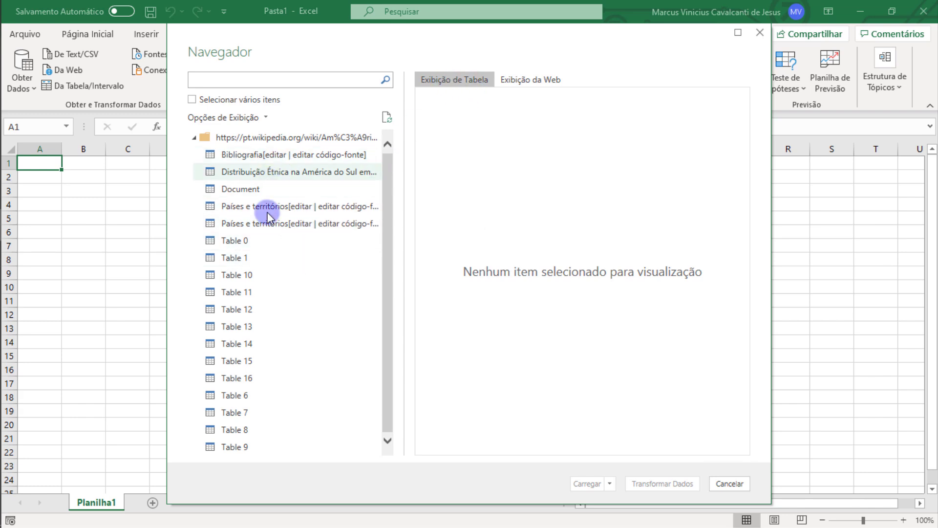
click(268, 162)
click(266, 172)
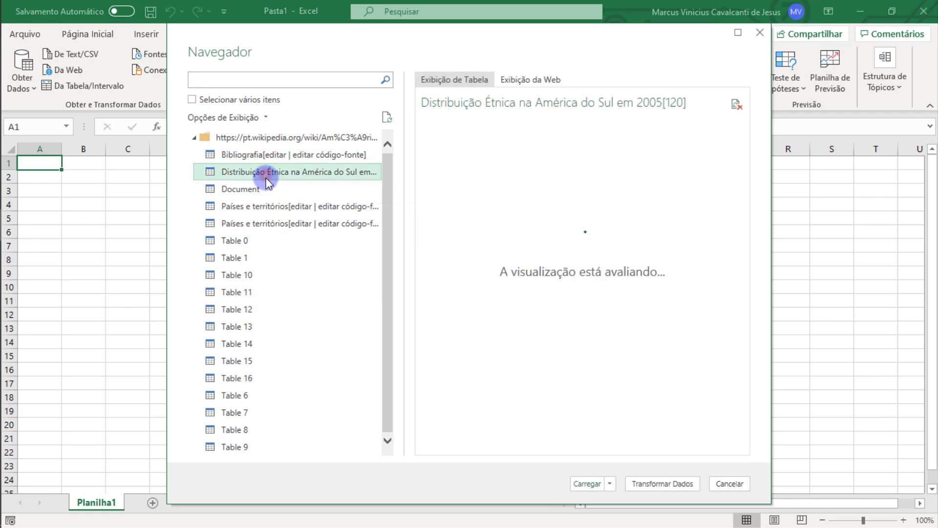
click(241, 190)
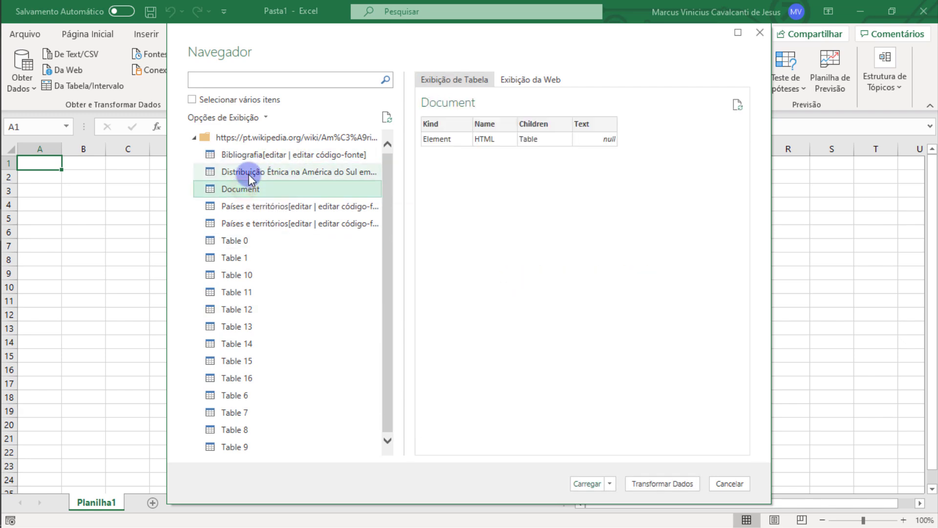
Choose the "Distribuição Étnica na América do Sul em 2005" table, check its columns and load it into the workbook.
click(249, 174)
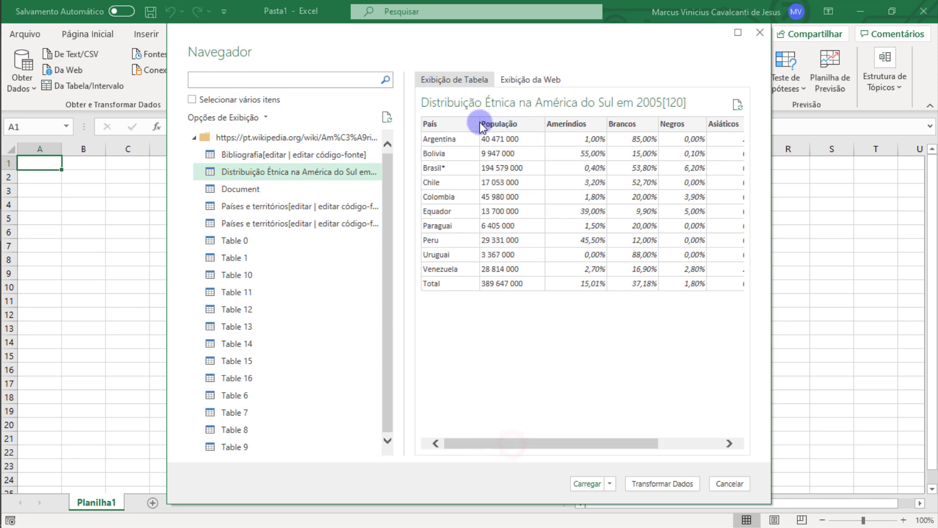
mouse_move(588, 445)
mouse_down()
mouse_move(664, 446)
mouse_move(588, 442)
mouse_up()
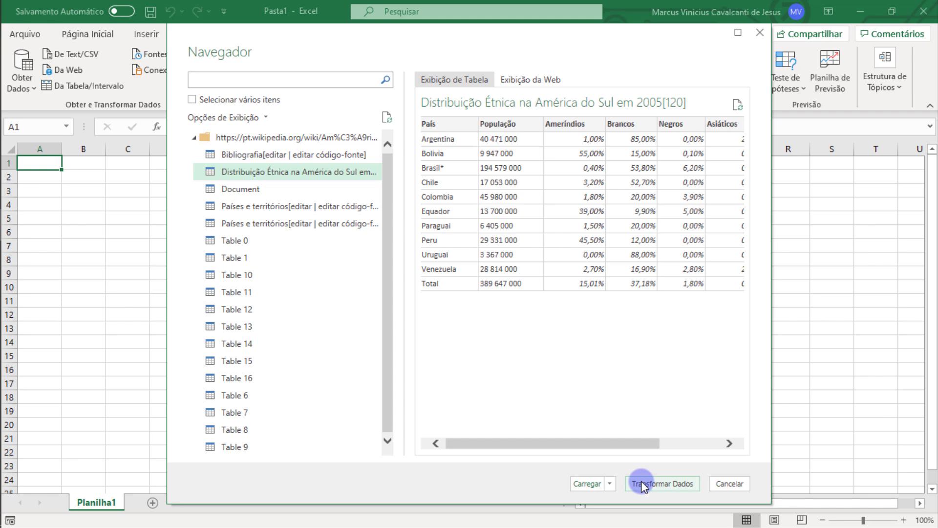
click(592, 482)
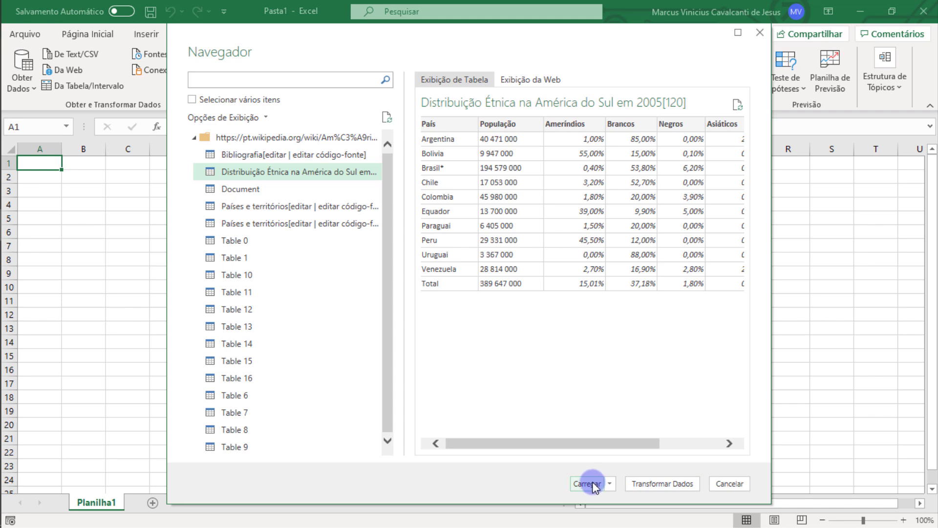
click(589, 483)
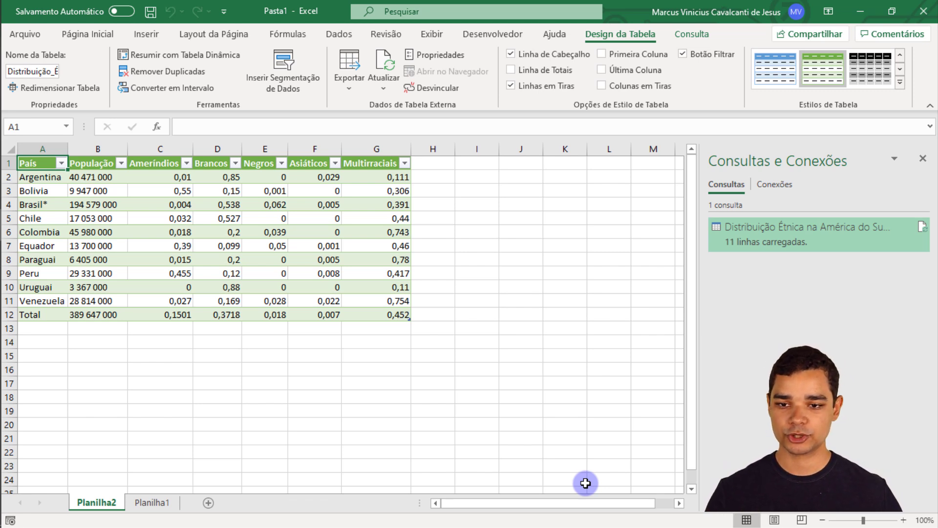
Examine the imported table's country names, population figures, ethnicity percentages and total row.
drag(41, 177, 30, 314)
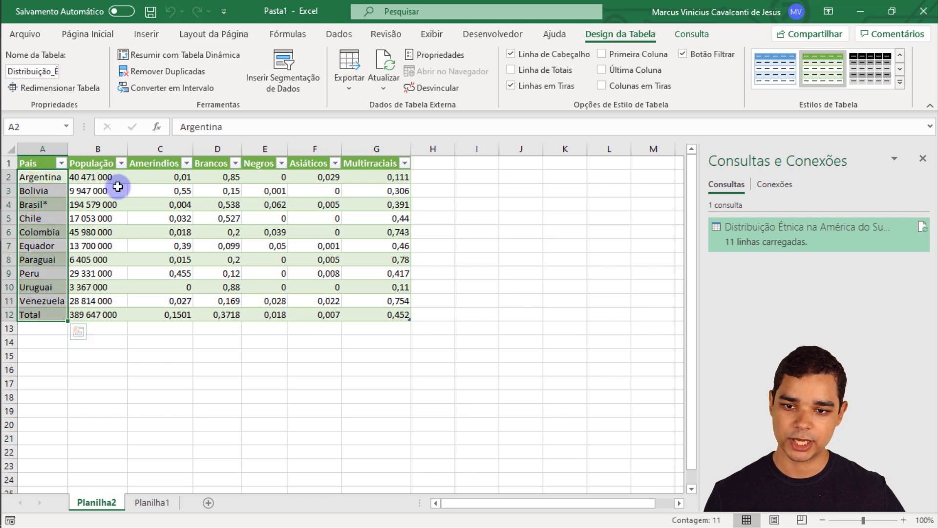
drag(97, 177, 97, 300)
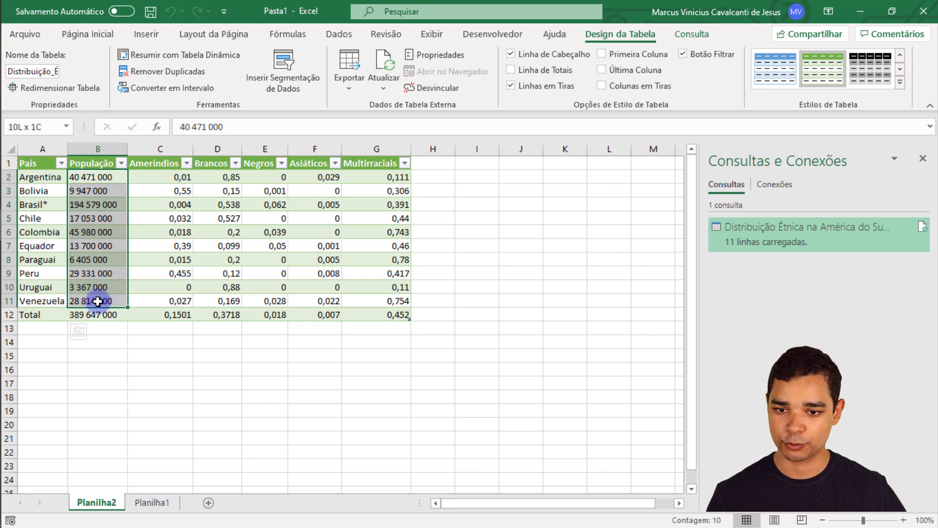
drag(159, 176, 375, 302)
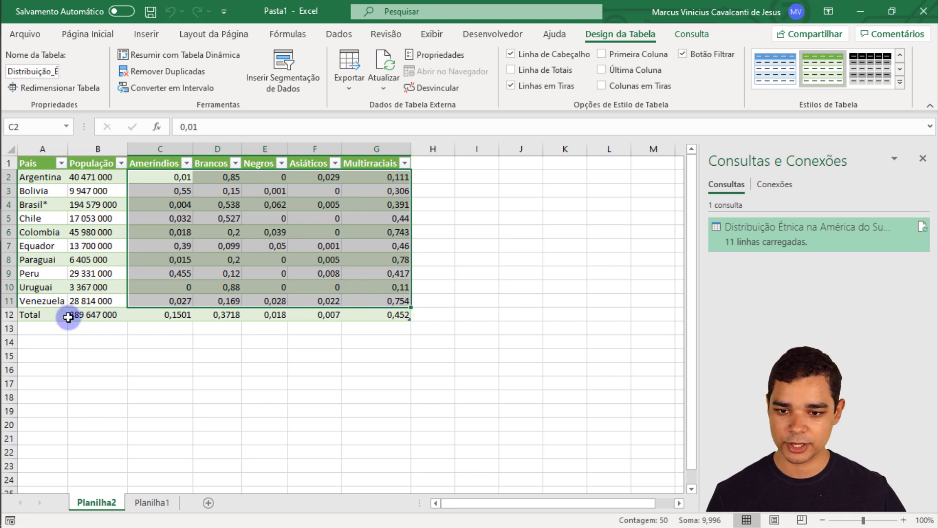
drag(57, 314, 376, 311)
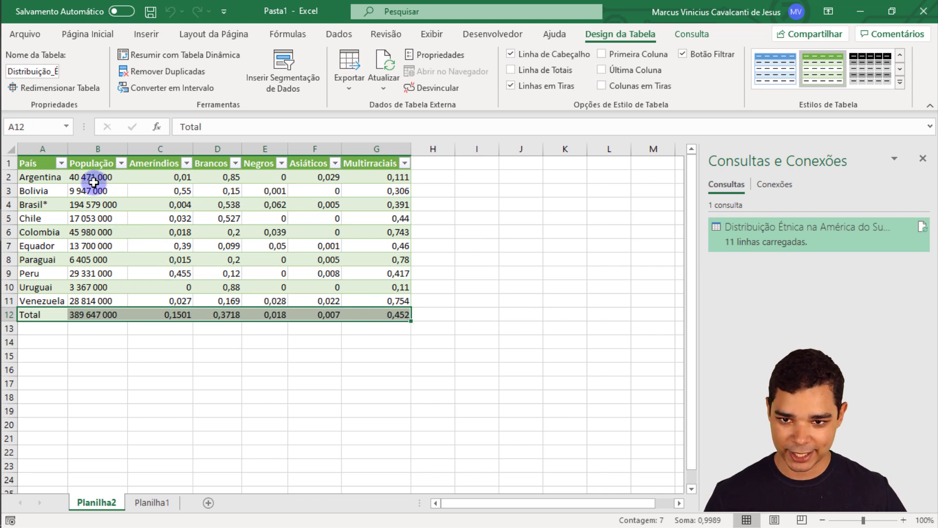
drag(94, 179, 101, 313)
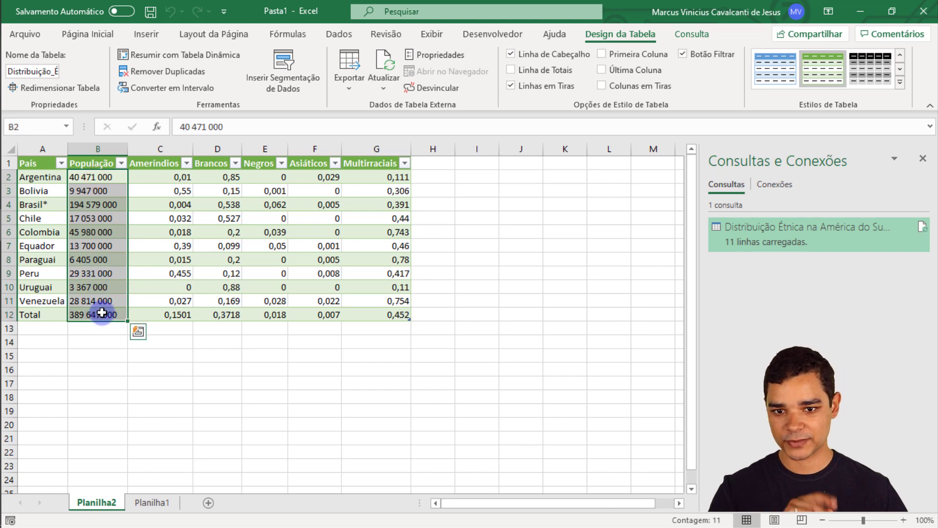
Enlarge the sheet to 130% and examine the decimal values and separate ethnicity columns from Ameríndios to Multirraciais.
scroll(173, 318, up, 1)
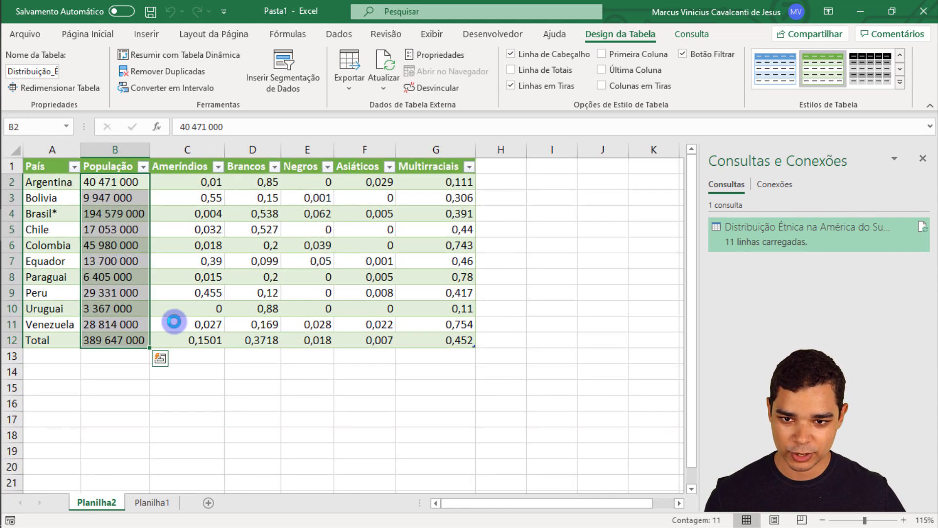
scroll(173, 321, up, 1)
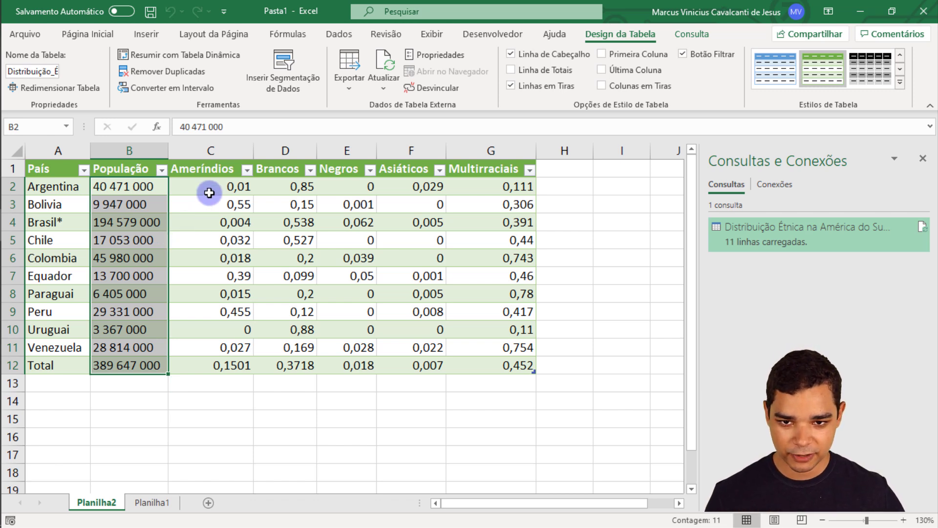
drag(204, 184, 486, 364)
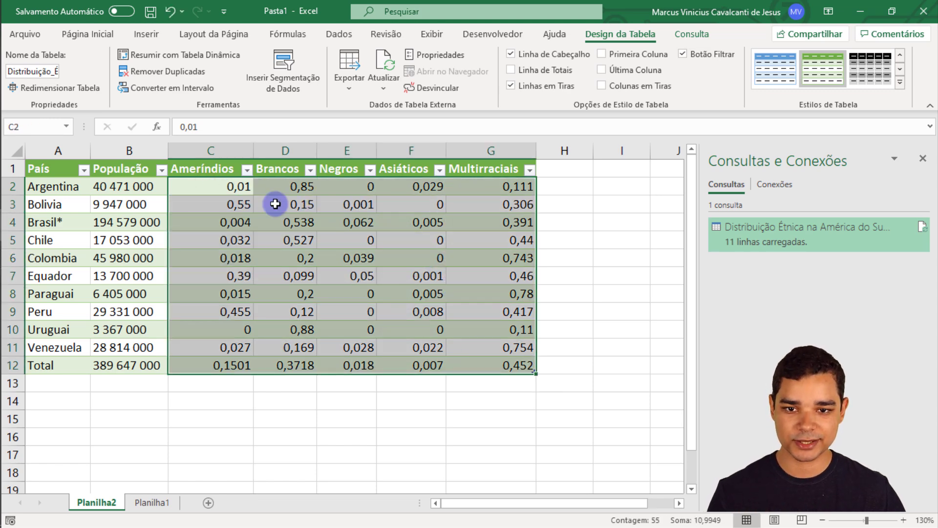
click(200, 149)
click(343, 146)
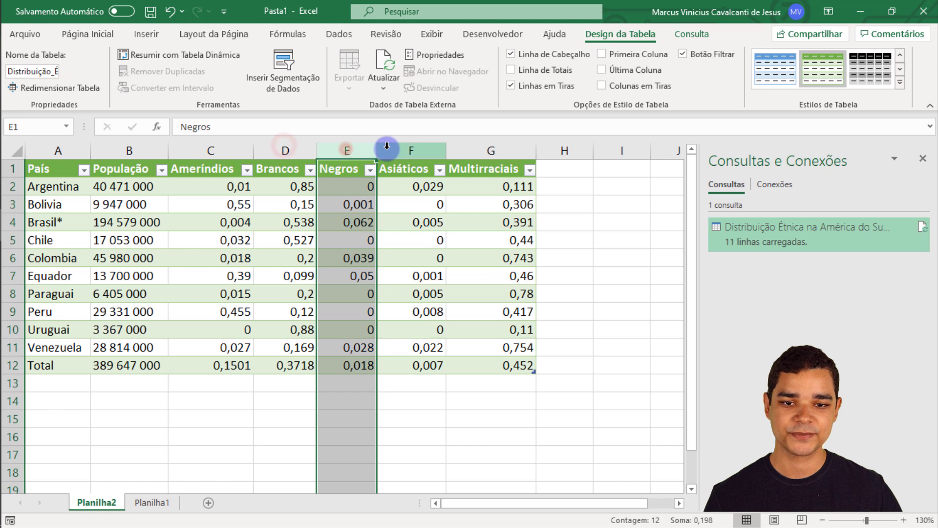
click(384, 149)
click(462, 147)
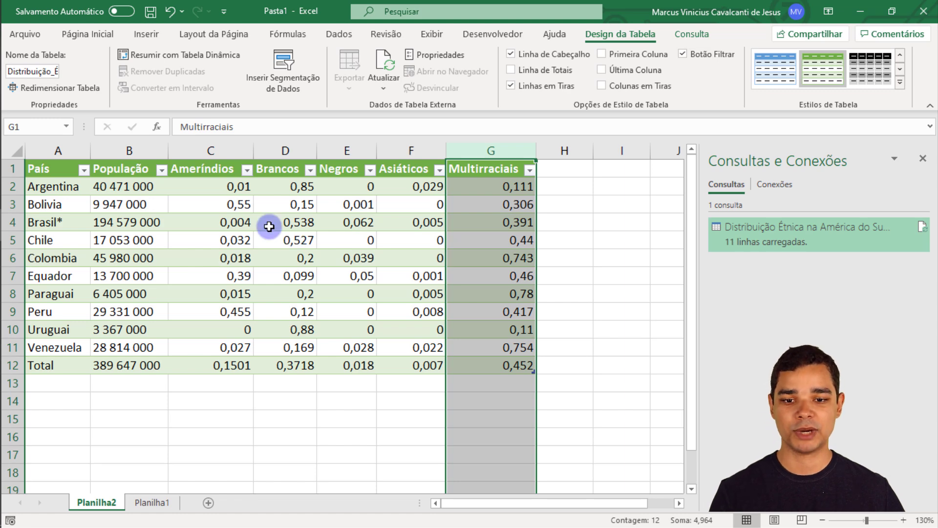
scroll(271, 259, down, 1)
scroll(273, 267, up, 1)
scroll(235, 303, up, 1)
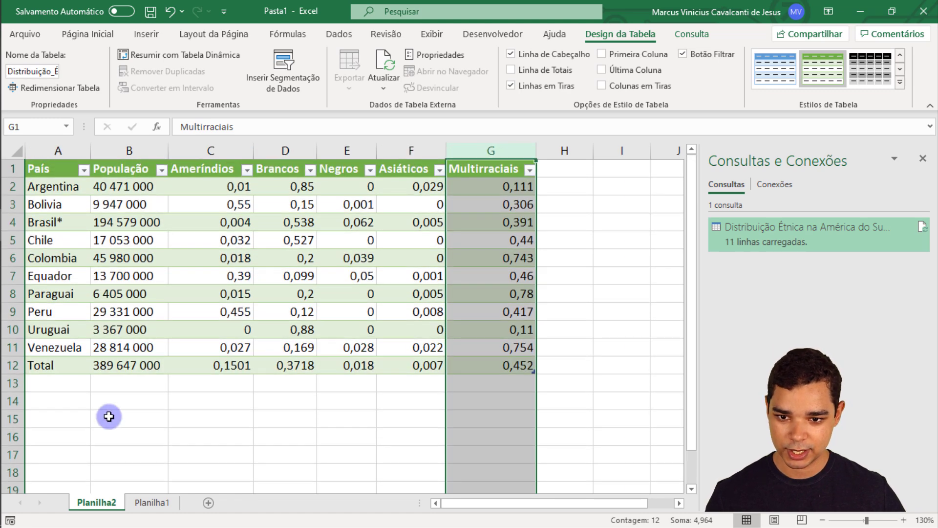
Enter the headings País and População in cells A15 and B15 below the imported table.
click(88, 419)
key(Caps_Lock)
text(P)
key(Caps_Lock)
text(aís)
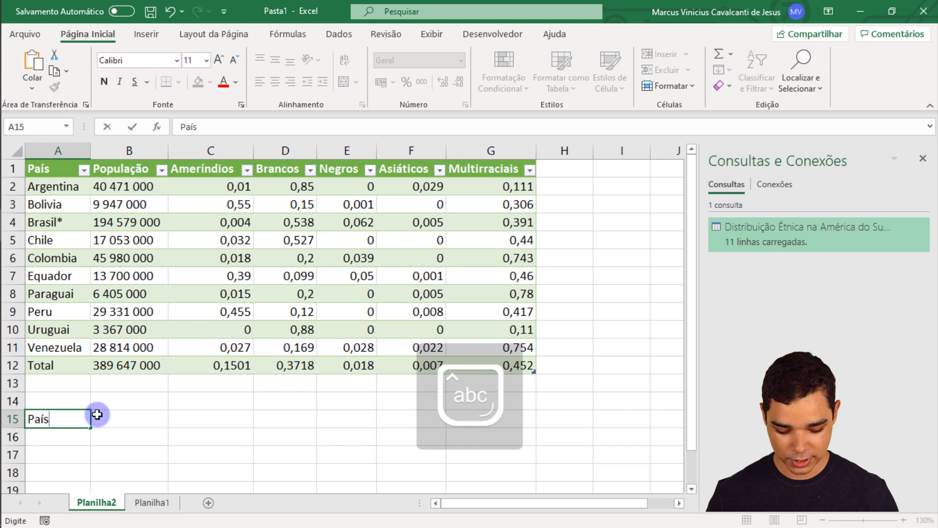
key(Tab)
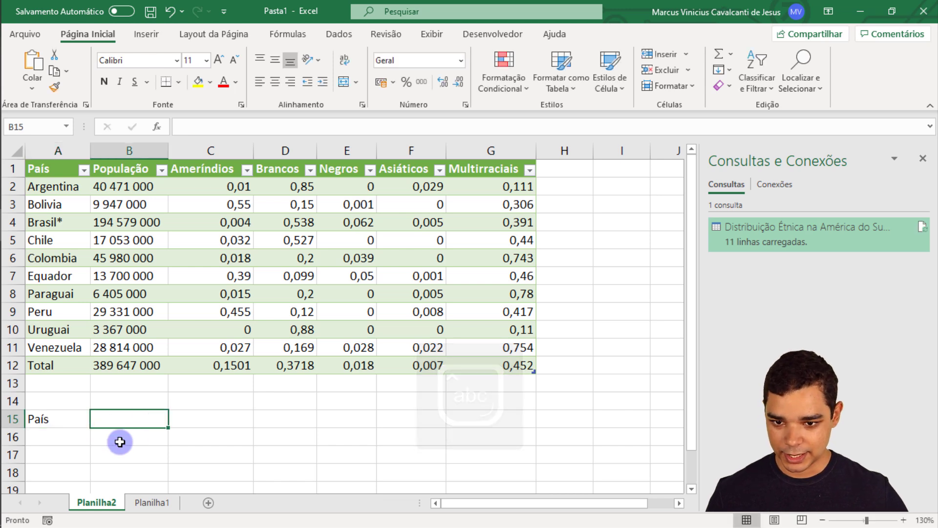
key(Caps_Lock)
text(P)
key(Caps_Lock)
text(opulaçao)
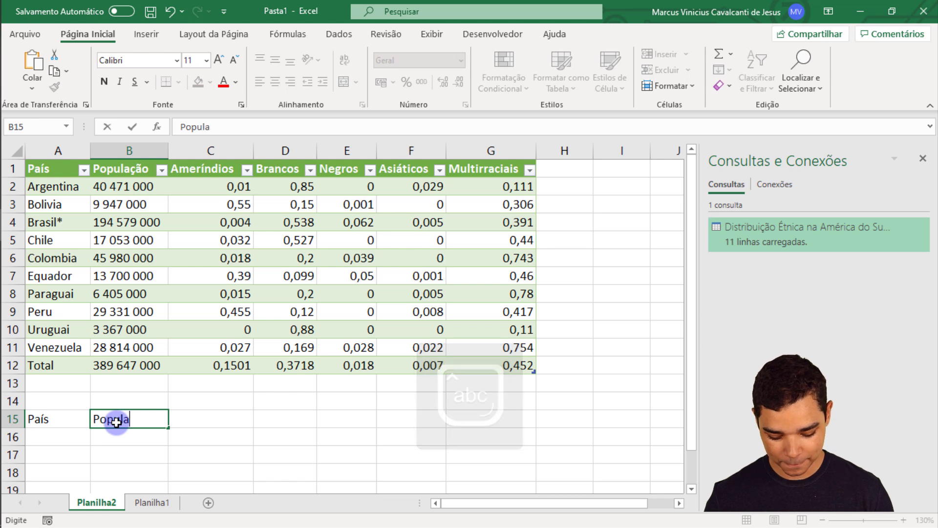
key(BackSpace)
key(BackSpace)
text(ão)
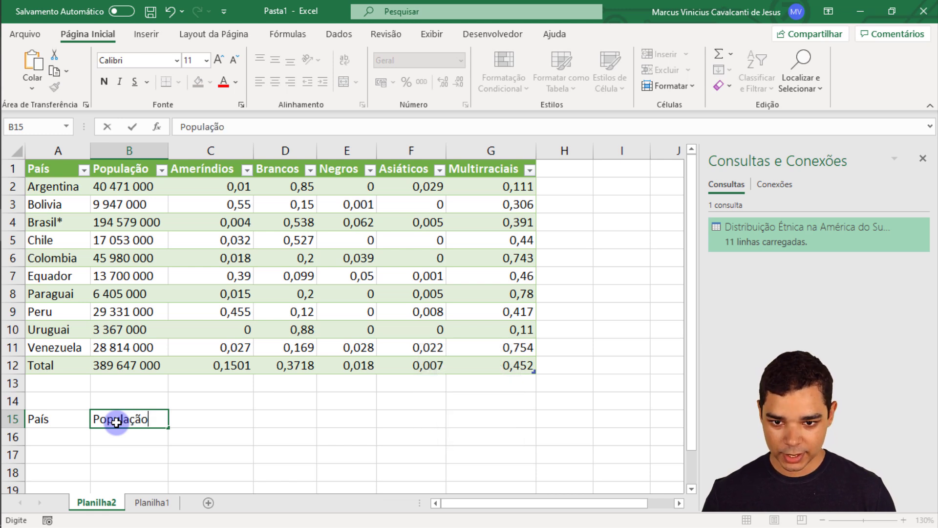
key(Tab)
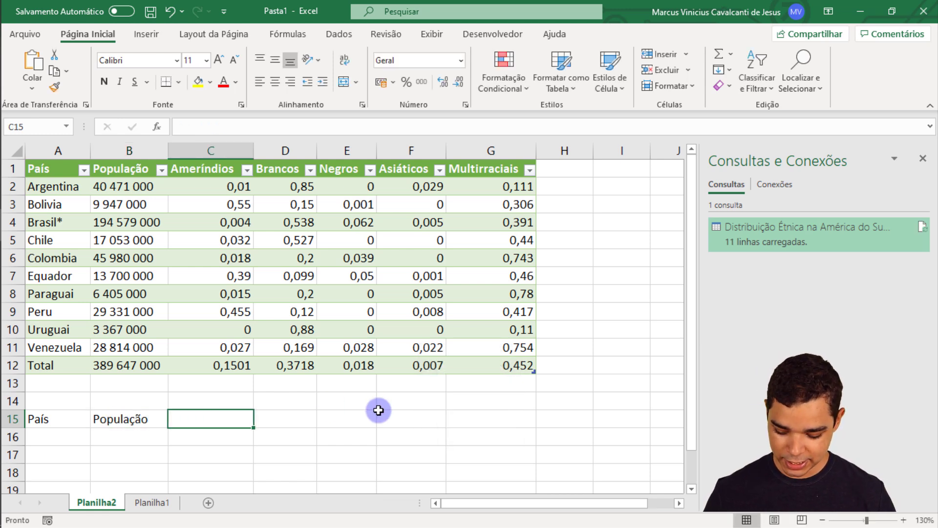
Enter the headings Etnia and % de Pop in cells C15 and D15.
key(Right)
text(e)
key(BackSpace)
key(Left)
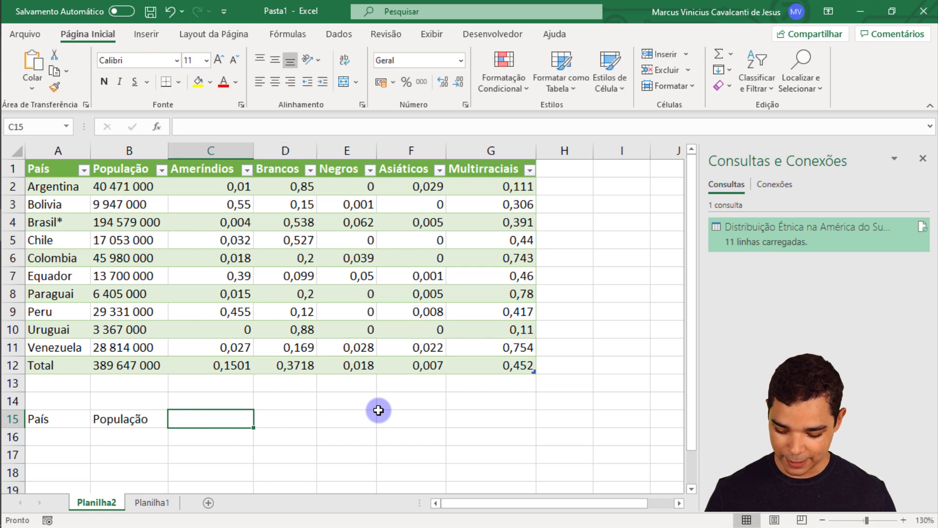
text(Etin)
key(BackSpace)
key(BackSpace)
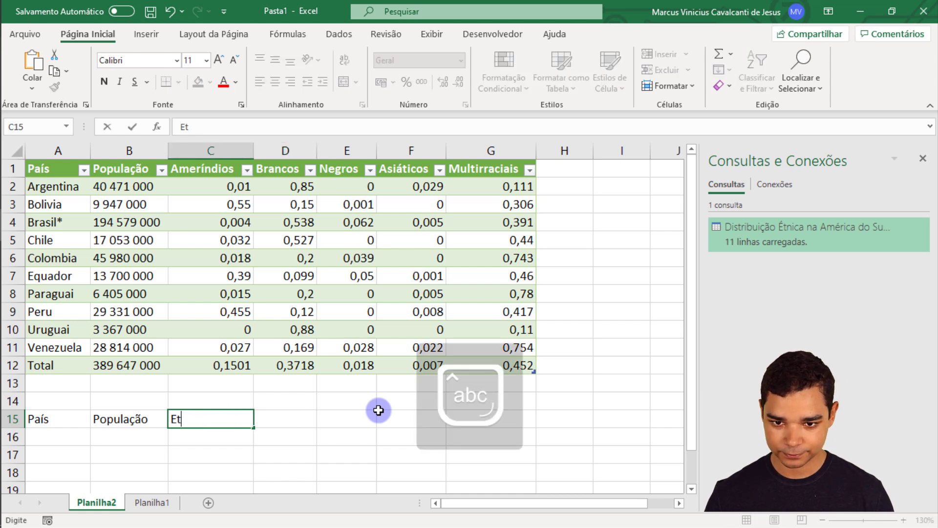
text(na)
key(BackSpace)
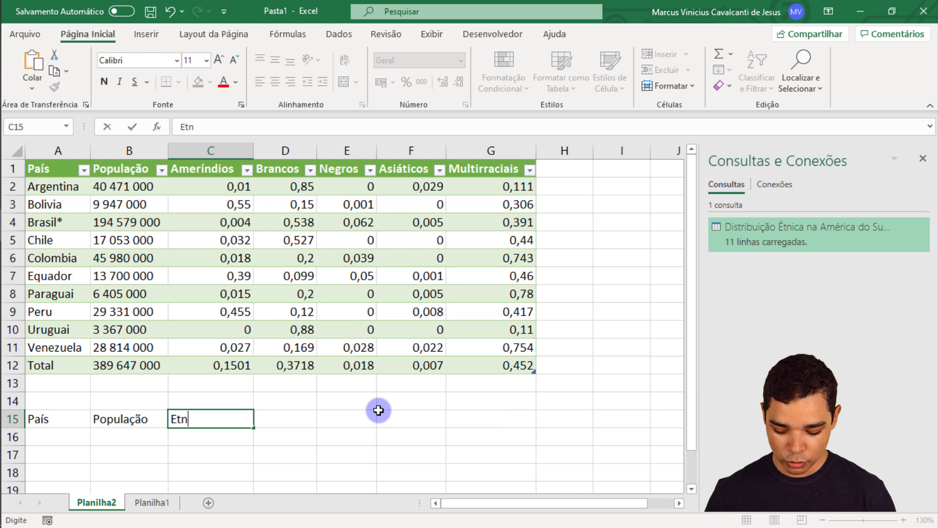
text(ia)
key(Tab)
text(% )
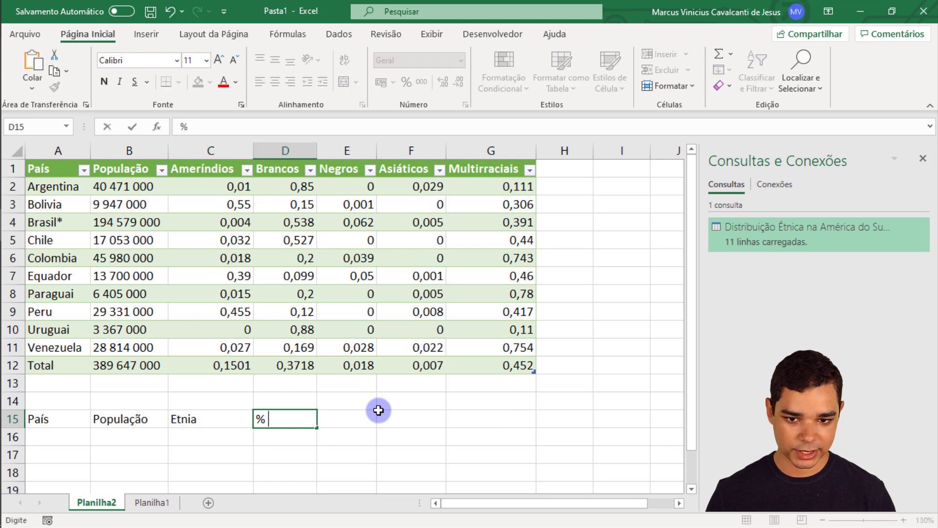
text(de Pop)
key(ctrl+Return)
key(Left)
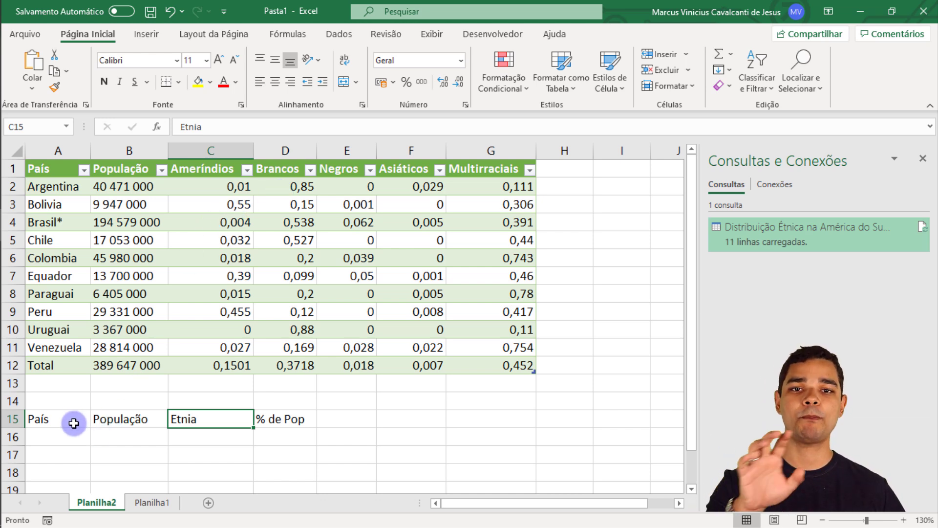
Clear the four sample headings in A15:D15.
drag(67, 421, 295, 420)
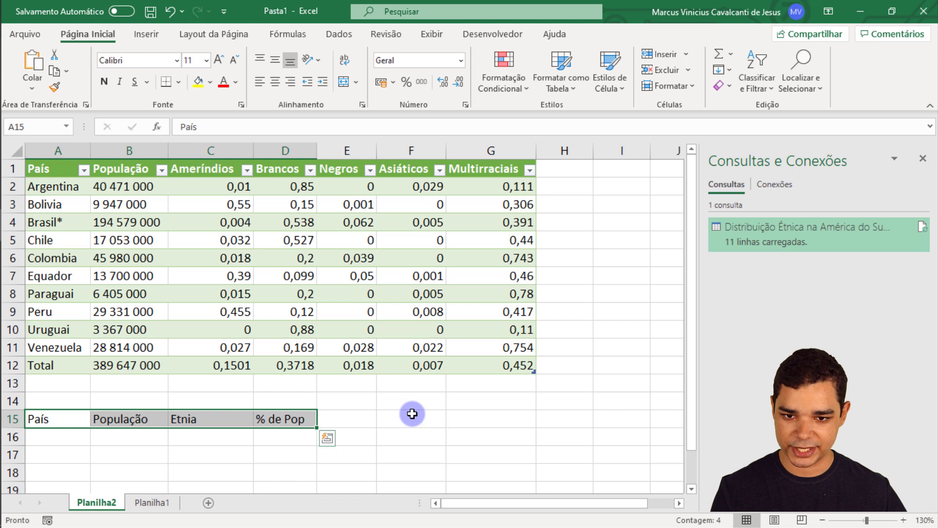
key(Delete)
Open the ethnic distribution query for editing in the Power Query Editor.
click(66, 186)
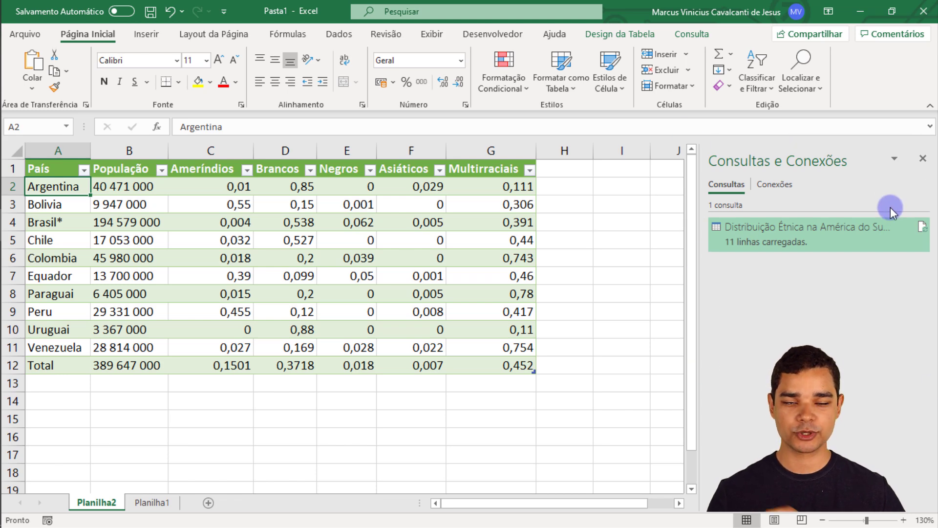
mouse_move(804, 239)
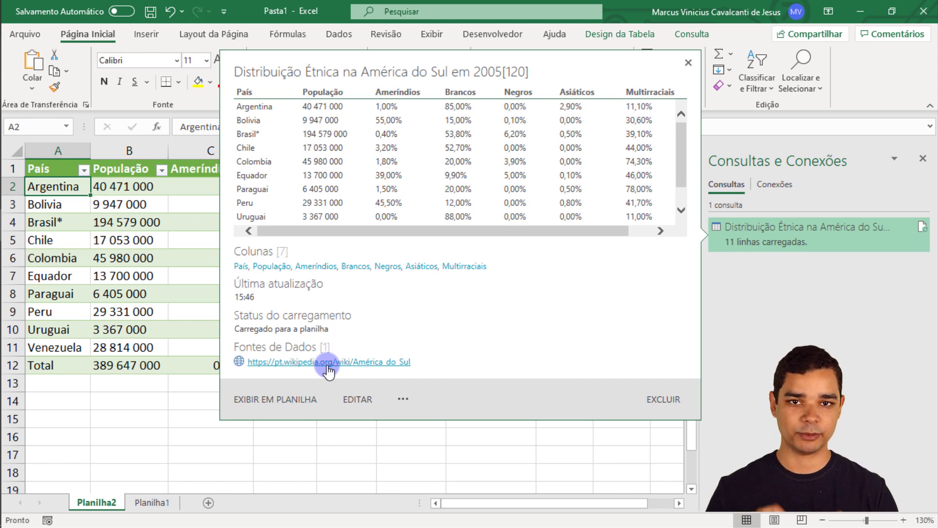
click(360, 399)
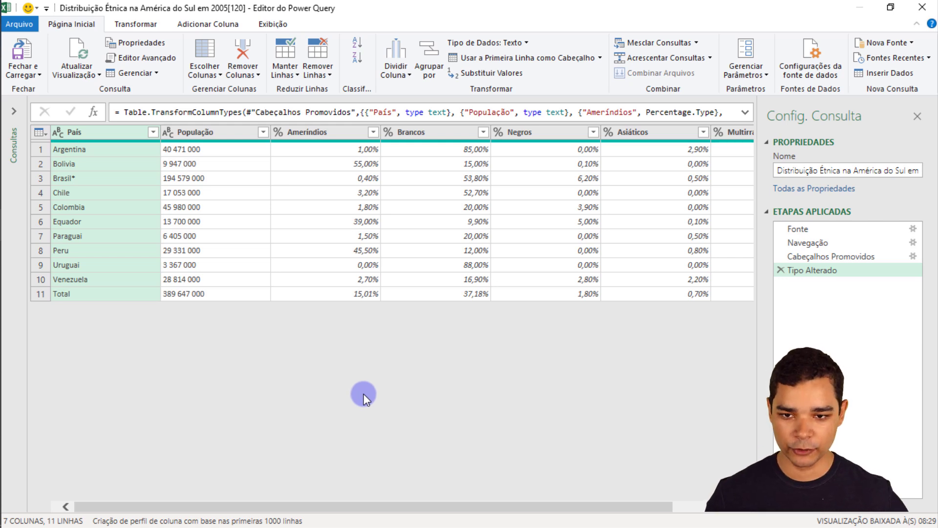
Filter the País column to exclude the Total row.
click(107, 293)
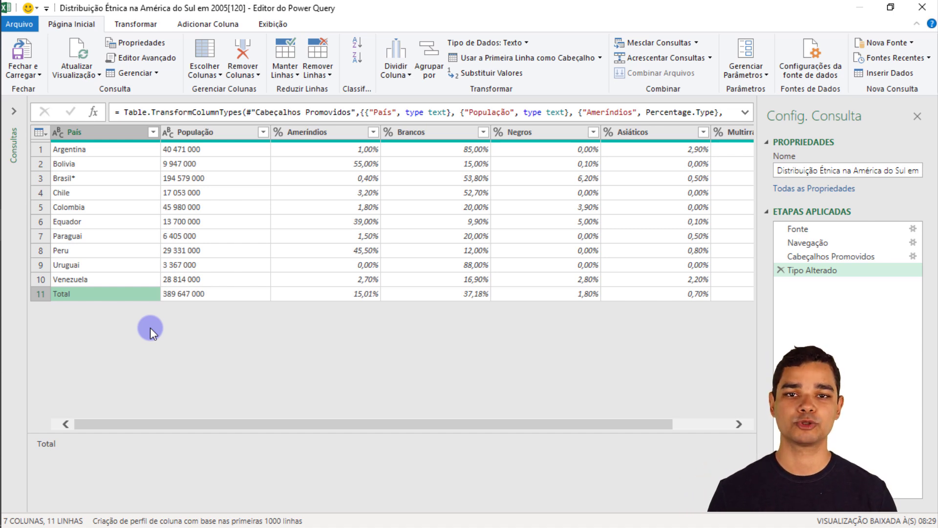
click(170, 294)
click(145, 294)
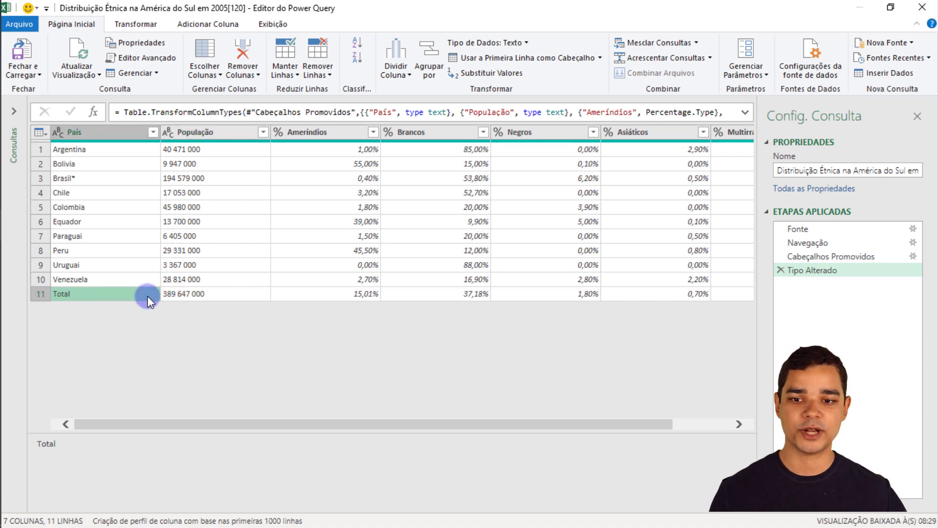
click(133, 129)
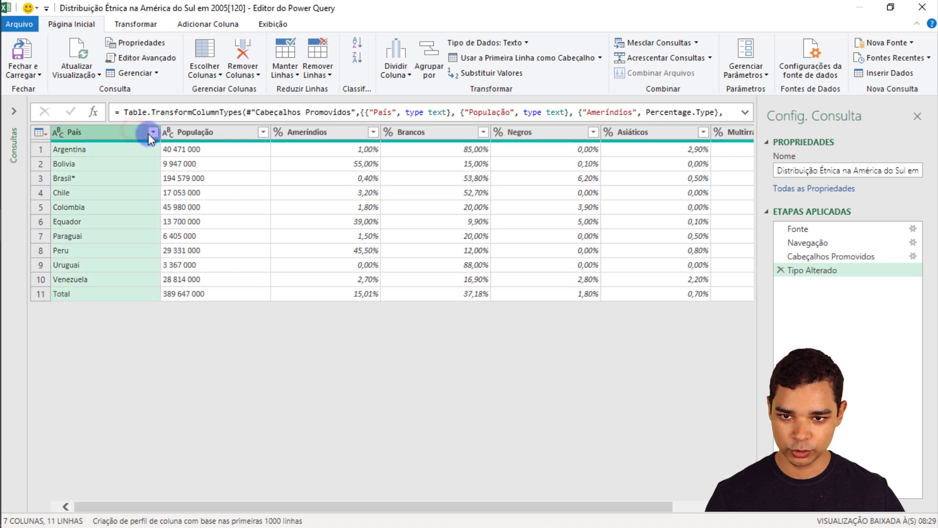
click(153, 133)
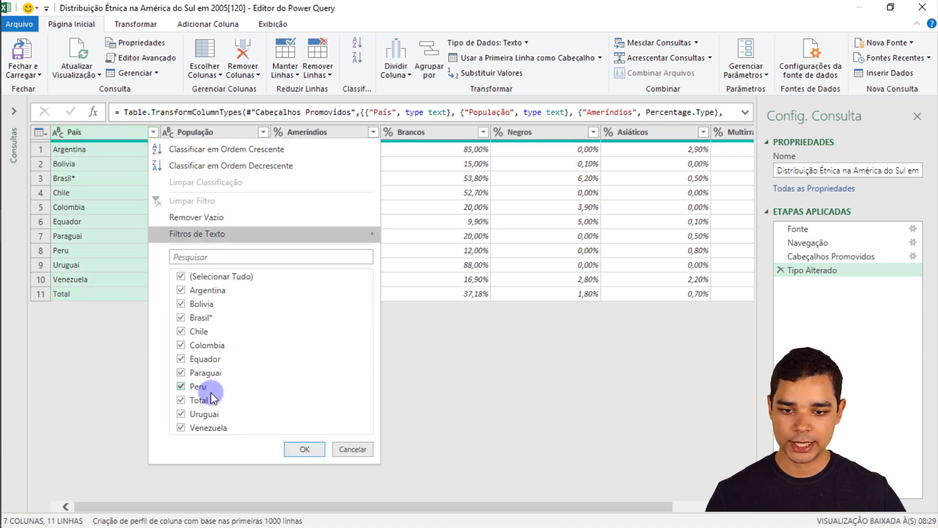
click(203, 402)
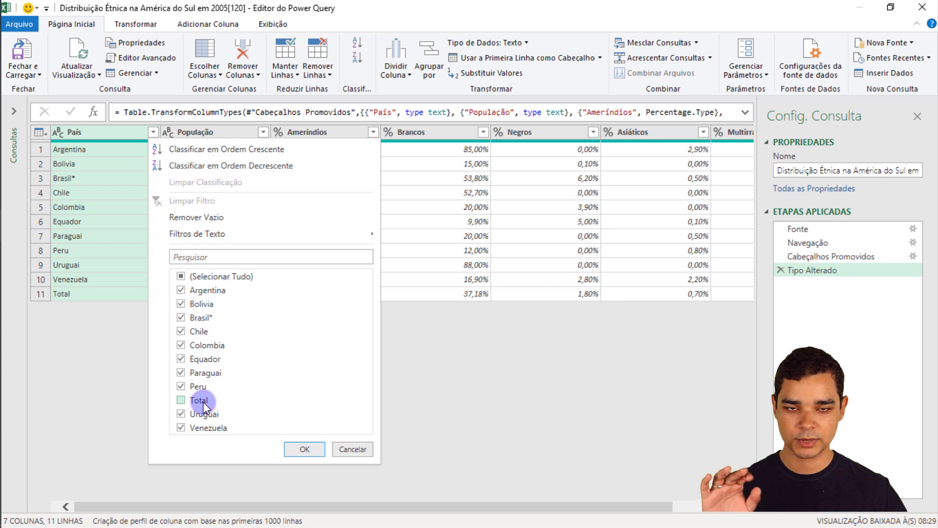
click(298, 448)
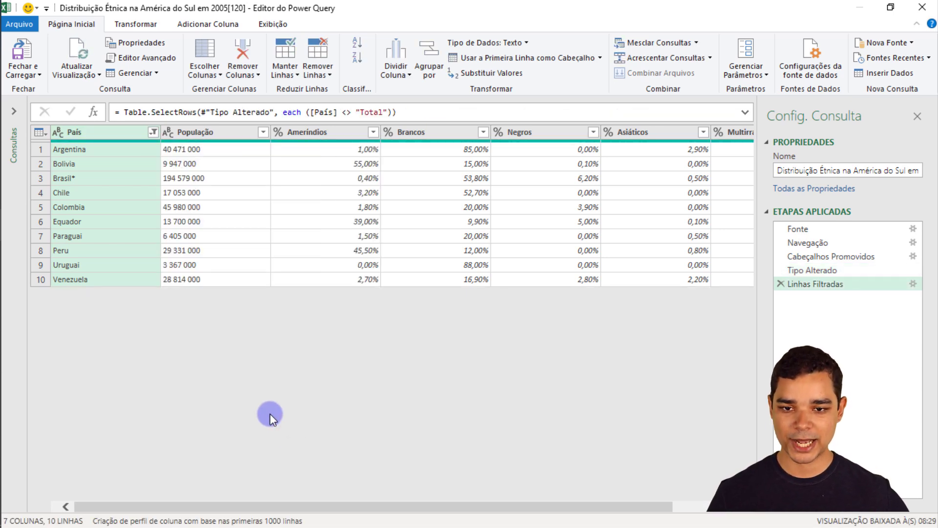
Remove the spaces from the População values by replacing each space with nothing.
click(227, 132)
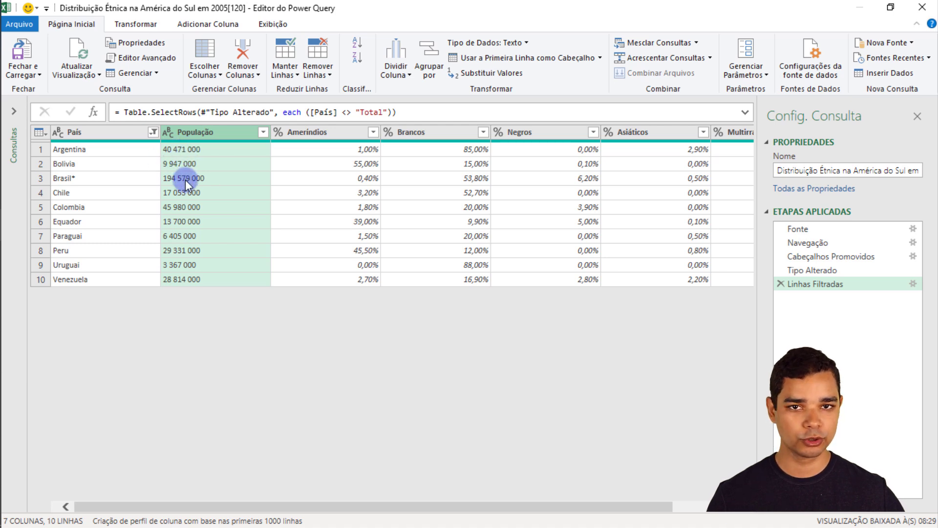
right_click(228, 132)
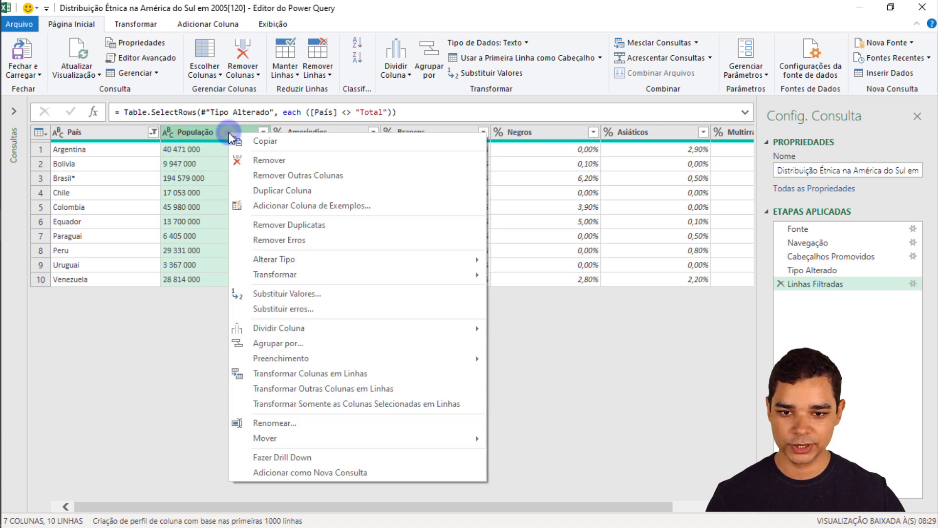
click(288, 294)
click(292, 244)
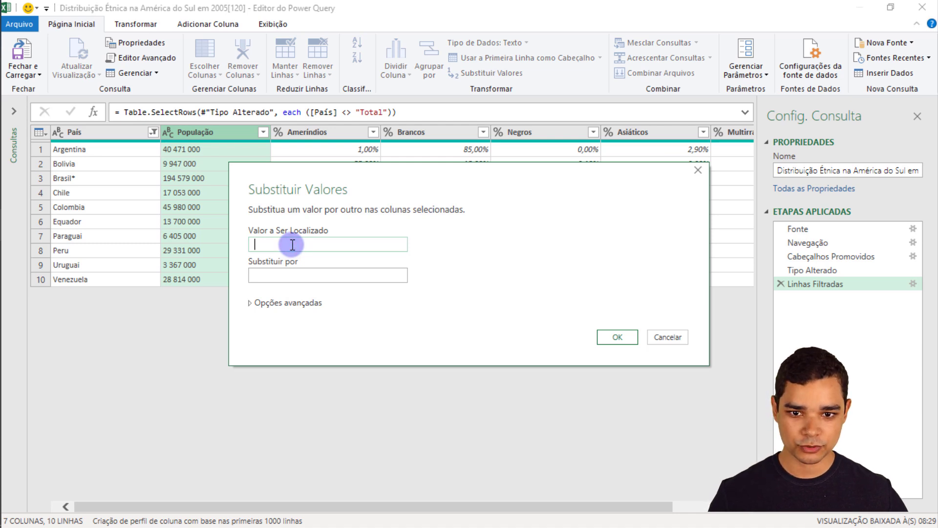
click(289, 272)
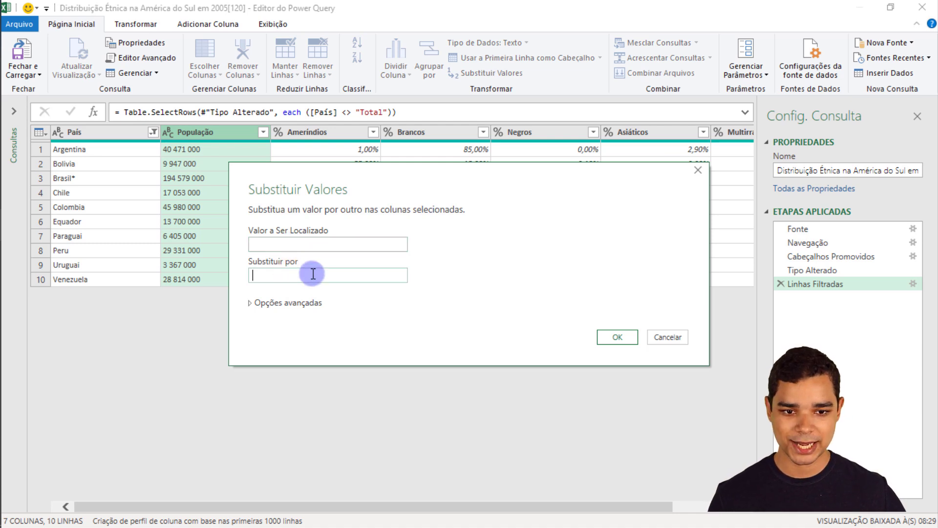
click(614, 339)
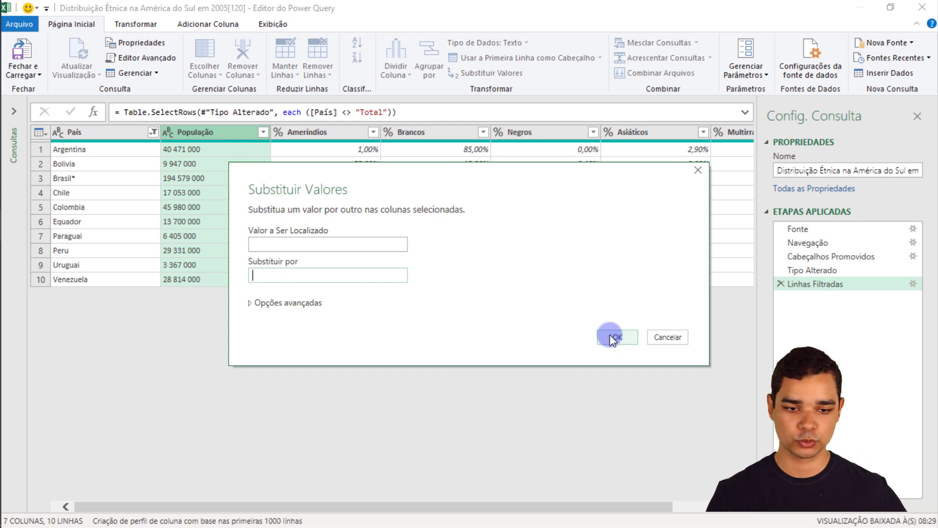
click(614, 338)
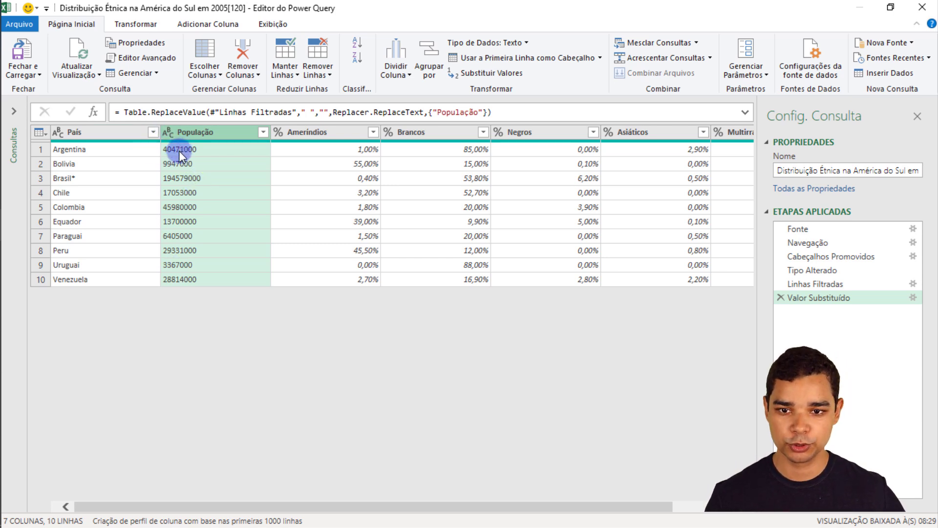
Change the data type of the População column to Número Inteiro.
click(169, 133)
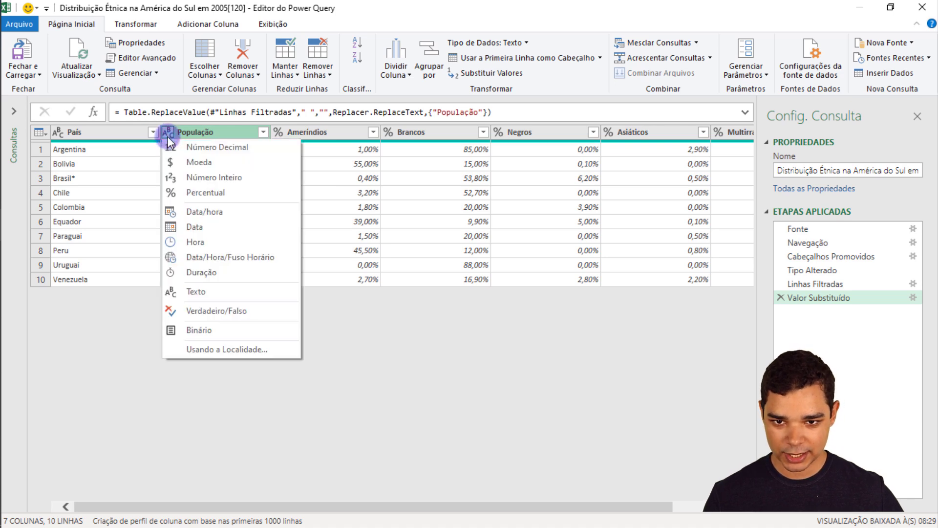
click(209, 176)
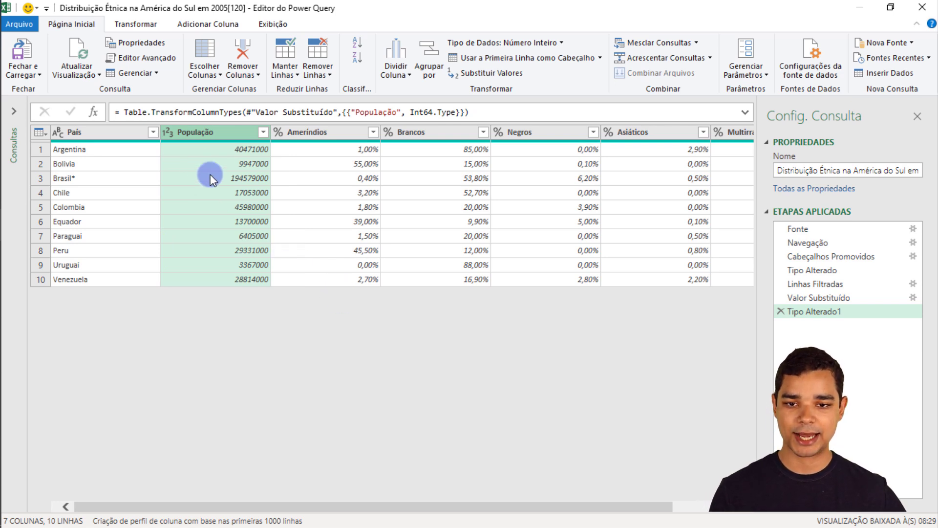
click(123, 132)
click(215, 132)
click(114, 132)
click(227, 131)
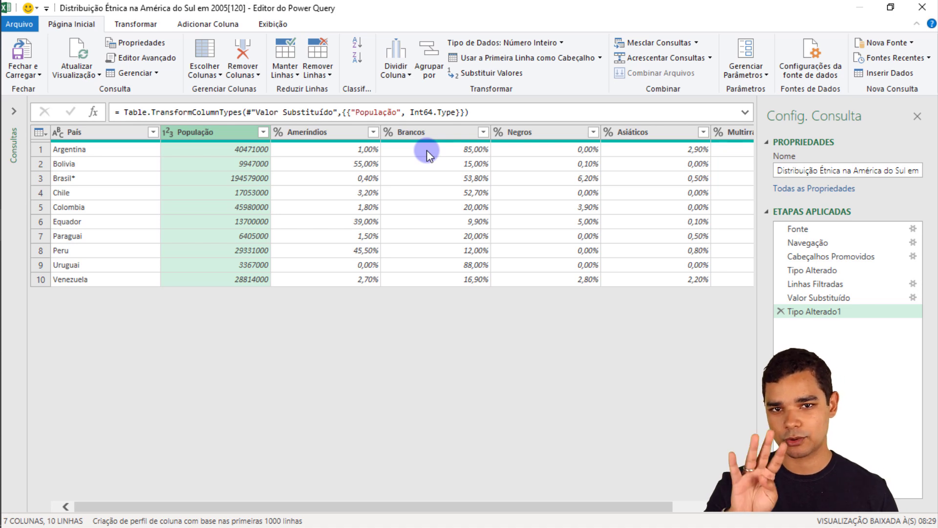
Unpivot the five ethnicity columns from Ameríndios to Multirraciais into rows, keeping País and População as columns.
click(358, 136)
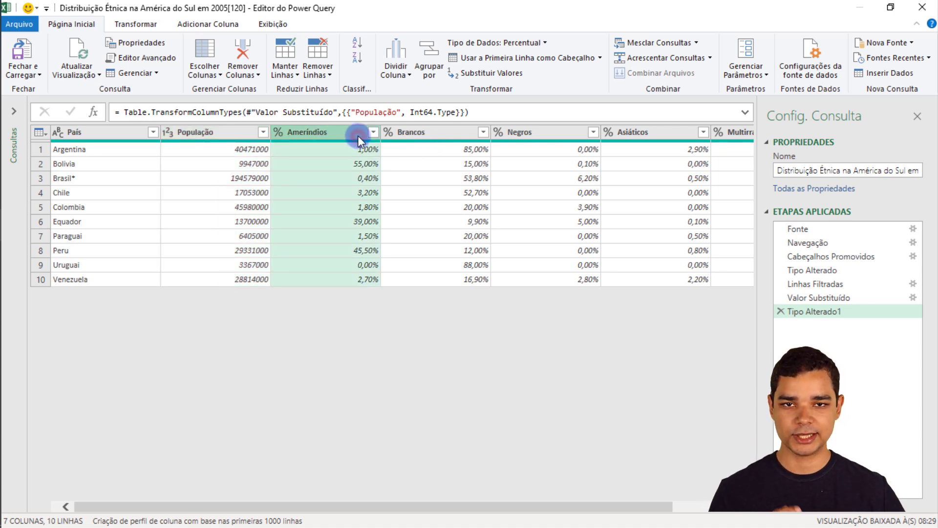
drag(380, 504, 467, 504)
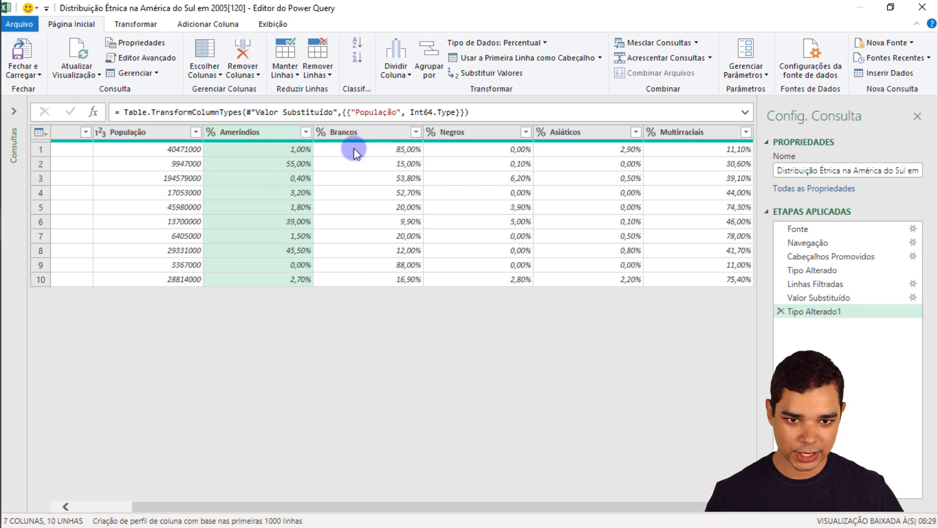
shift+click(722, 135)
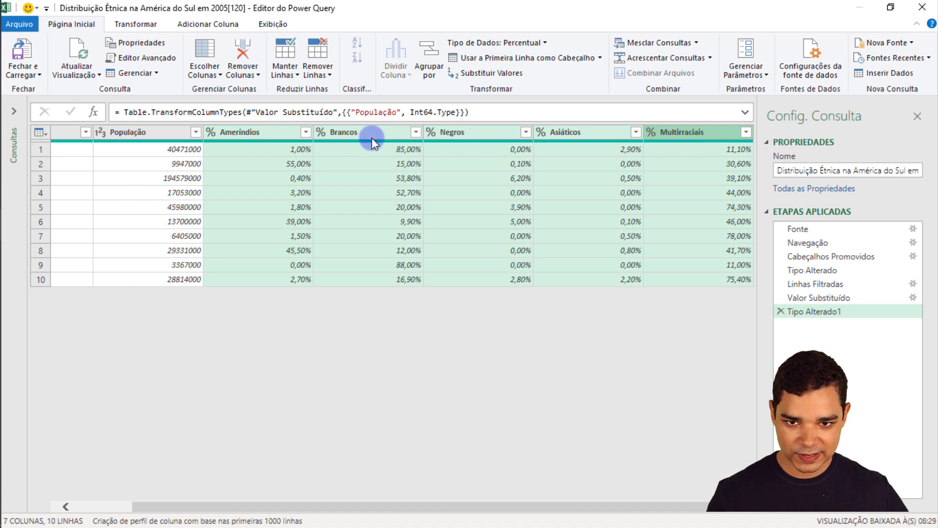
right_click(283, 134)
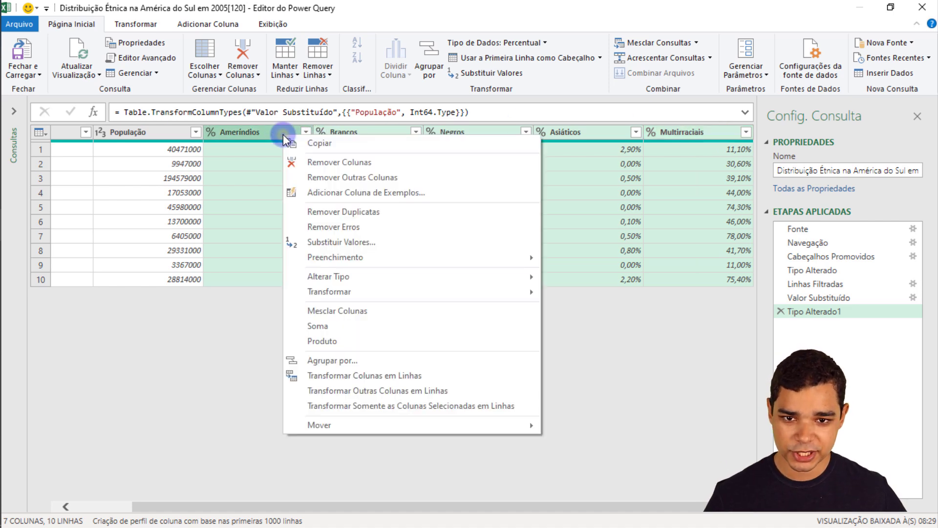
click(383, 376)
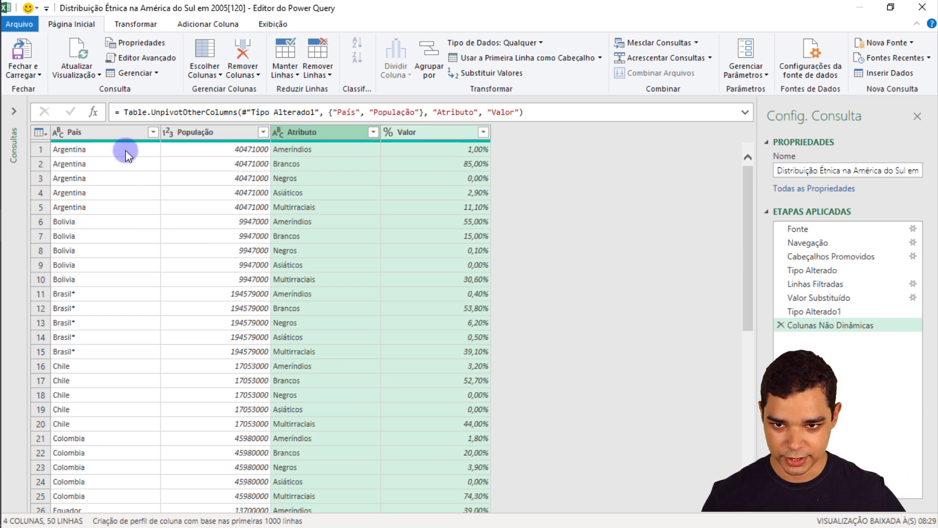
click(121, 133)
click(212, 130)
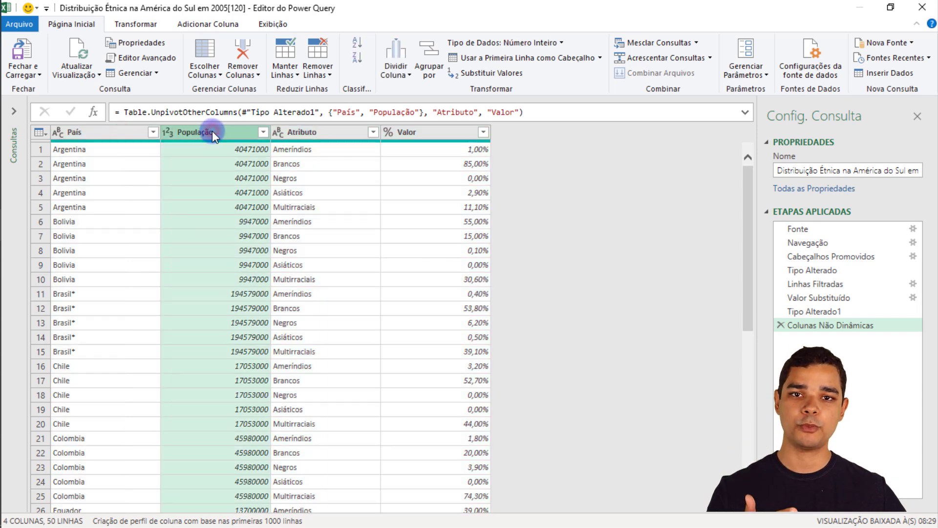
Rename the Atributo column to Etnia.
click(321, 137)
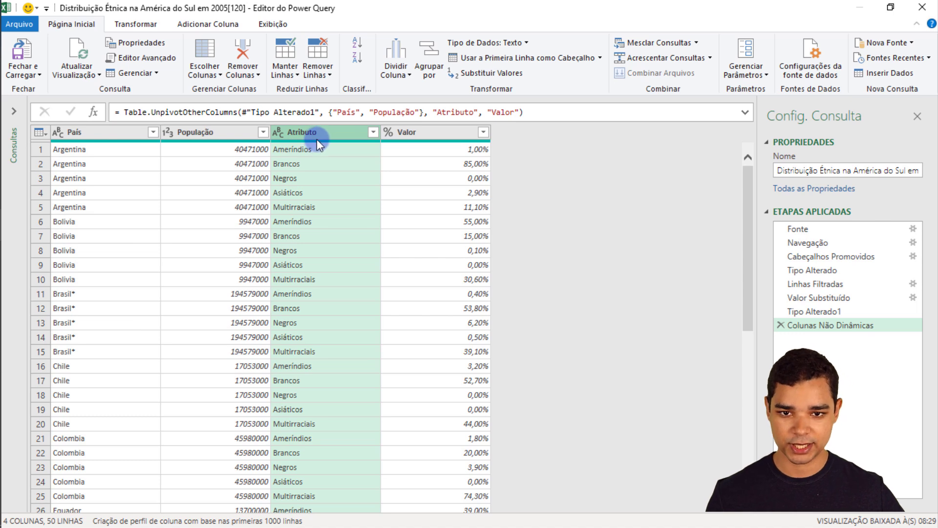
double_click(317, 136)
text(Etnia)
key(Return)
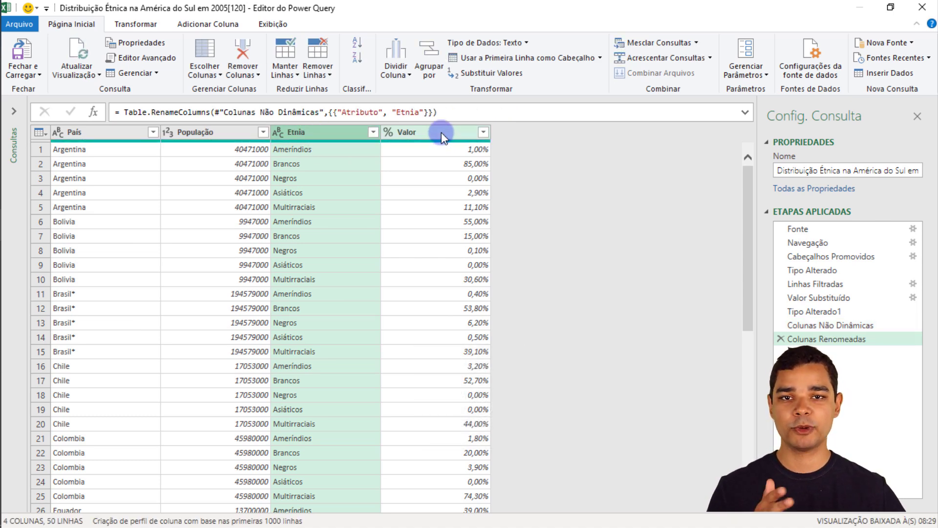
Rename the Valor column to "% da População".
double_click(438, 132)
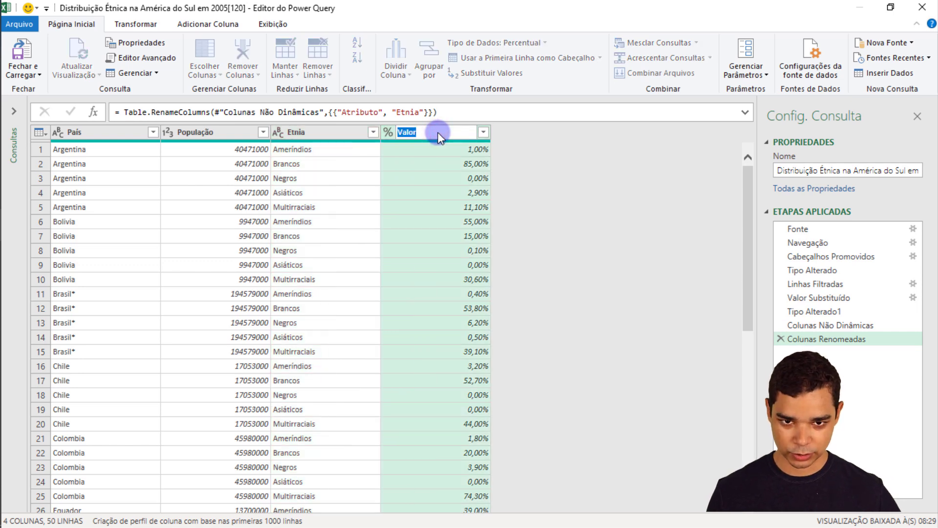
text(% da)
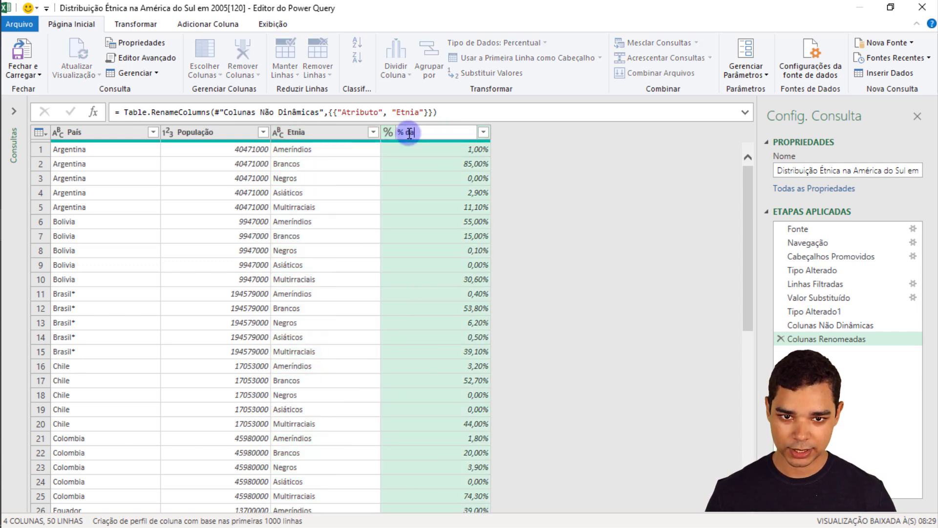
key(Caps_Lock)
text(P)
key(Caps_Lock)
text(o)
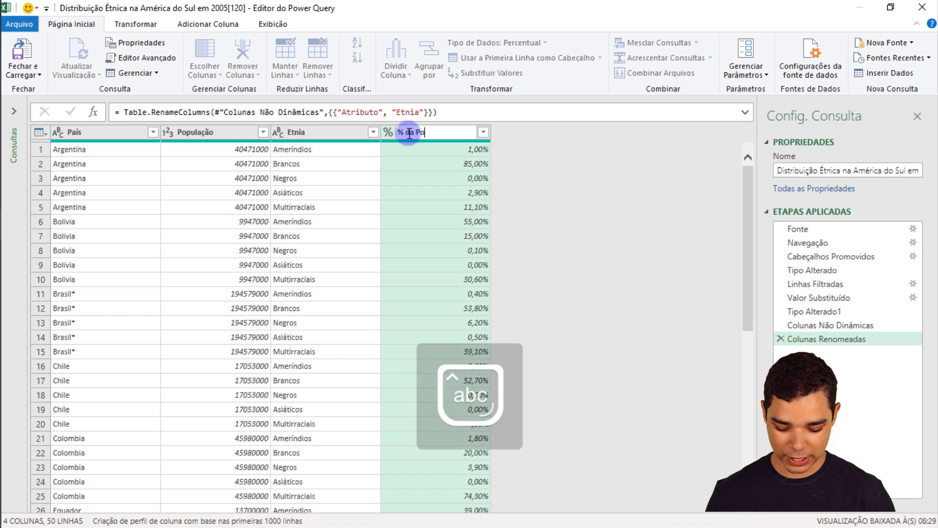
text(pulação)
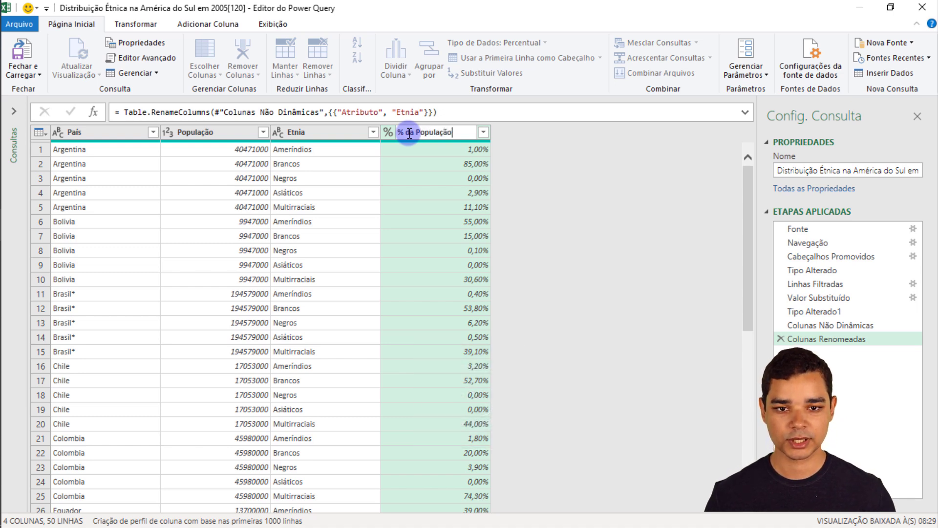
key(Return)
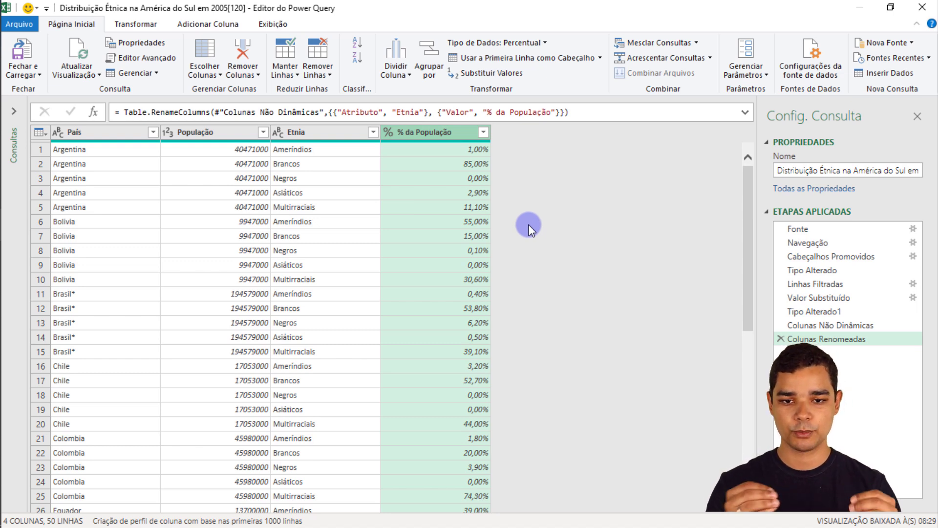
Check the distinct values available for filtering in the Etnia and País columns.
click(350, 133)
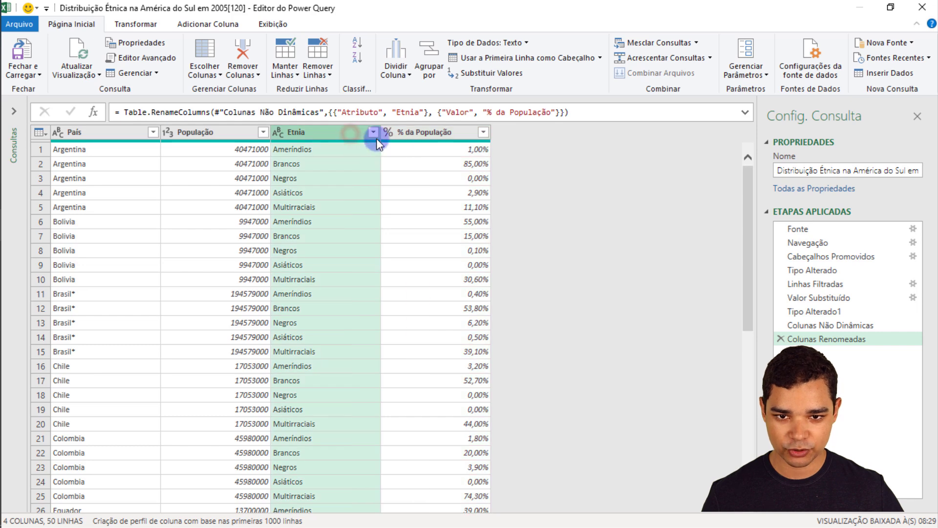
click(374, 132)
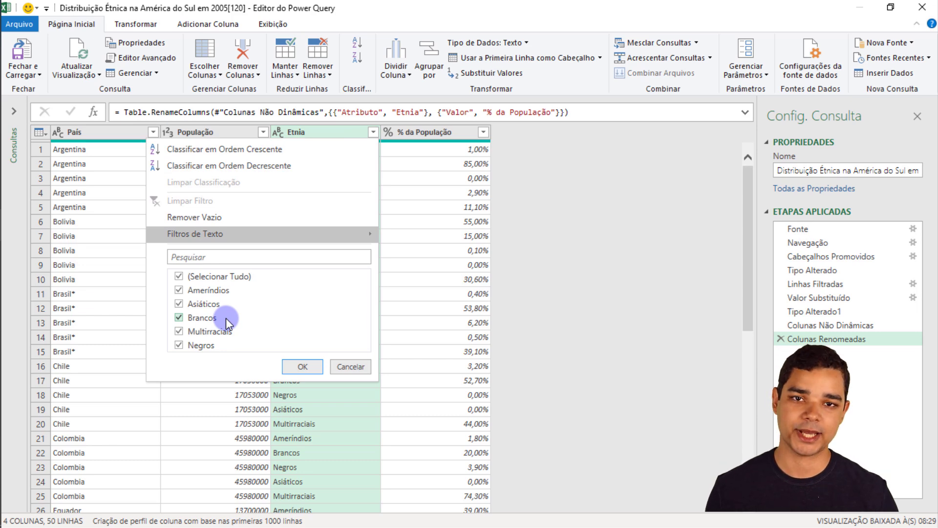
click(121, 137)
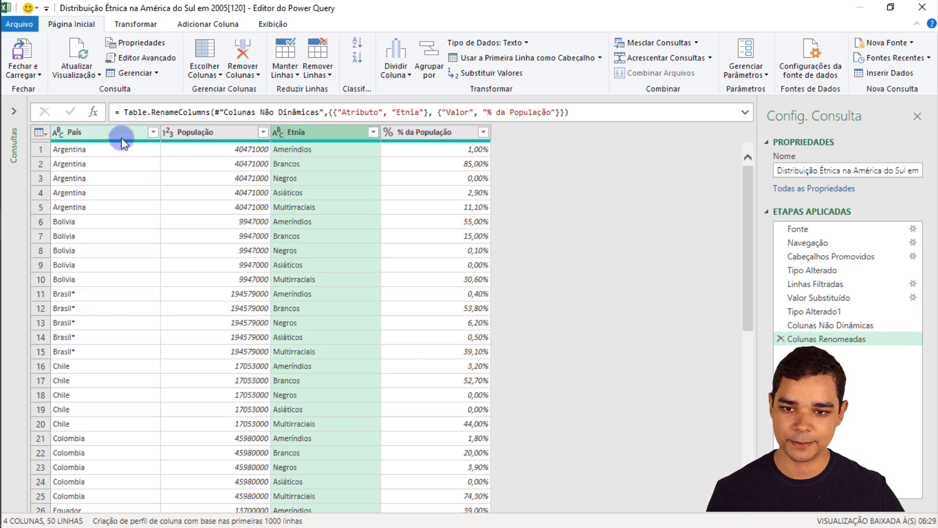
click(121, 137)
click(152, 132)
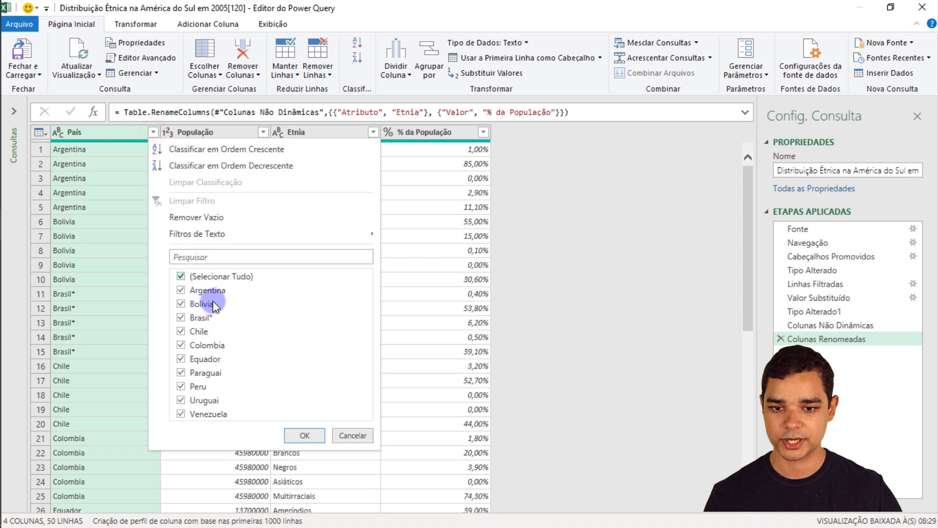
click(128, 131)
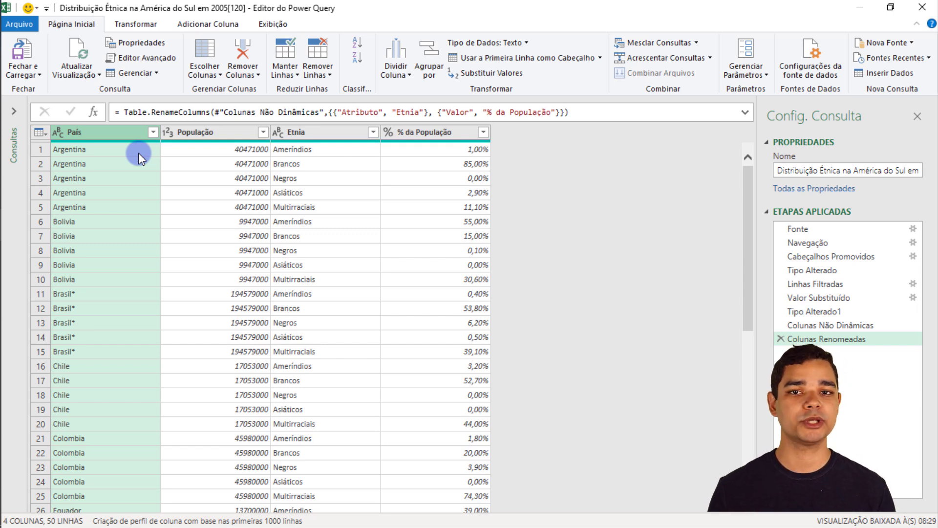
Examine how the População and % da População values relate to each country and ethnicity, using Argentina's first rows.
click(220, 132)
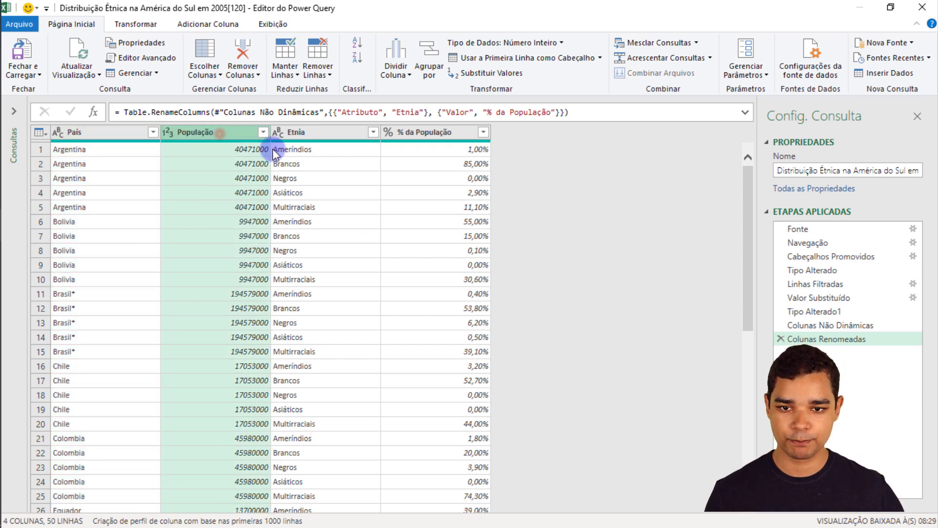
click(441, 136)
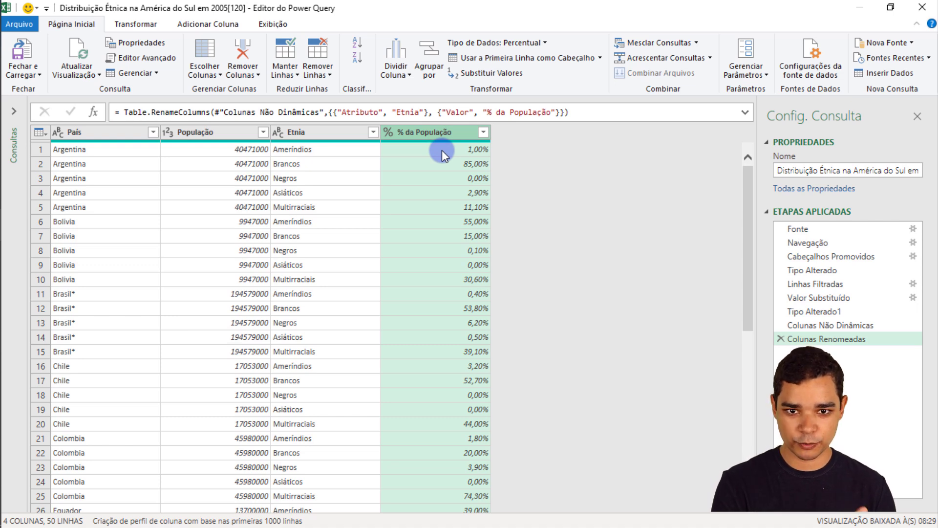
click(321, 147)
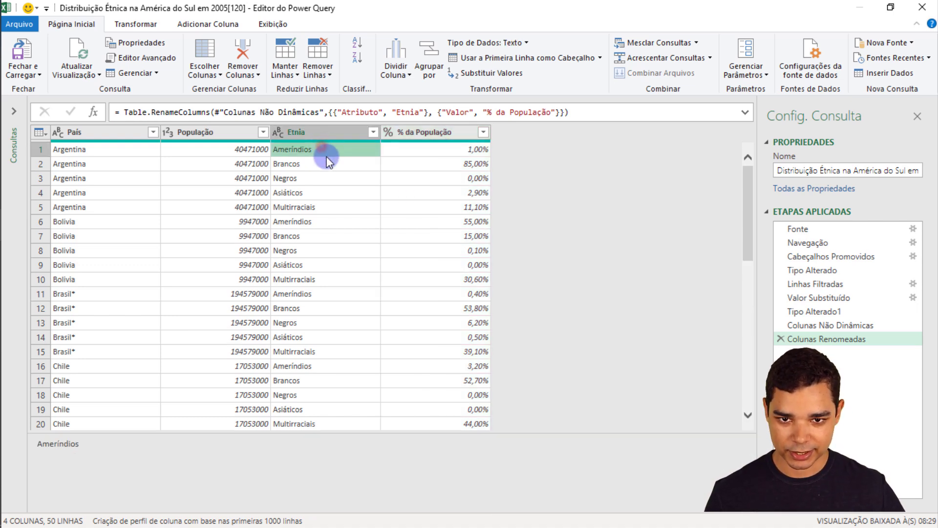
click(322, 165)
click(428, 151)
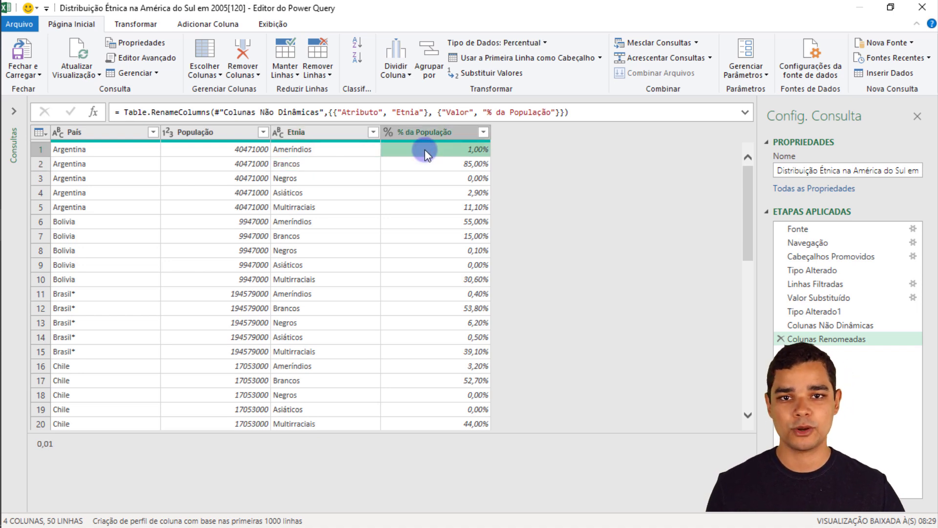
click(247, 151)
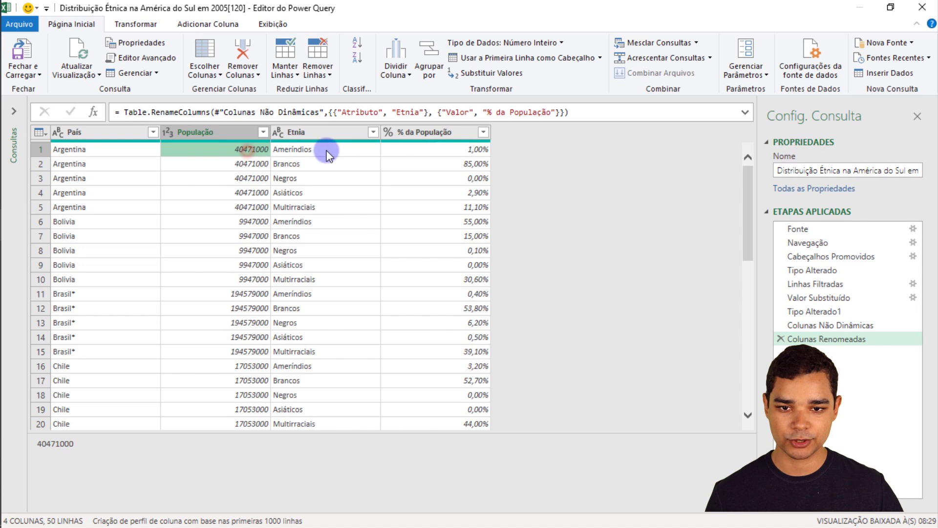
click(403, 151)
click(251, 151)
click(402, 152)
click(257, 154)
click(409, 152)
click(231, 152)
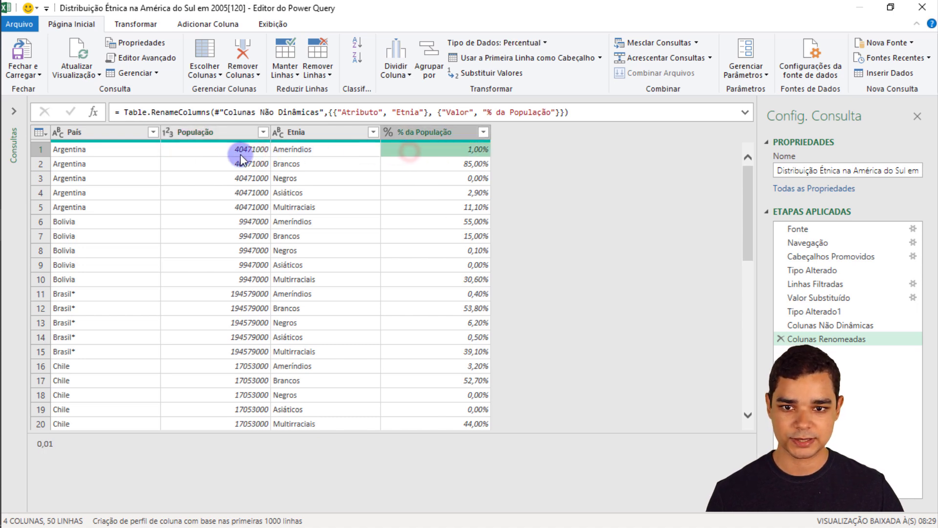
click(141, 154)
click(313, 153)
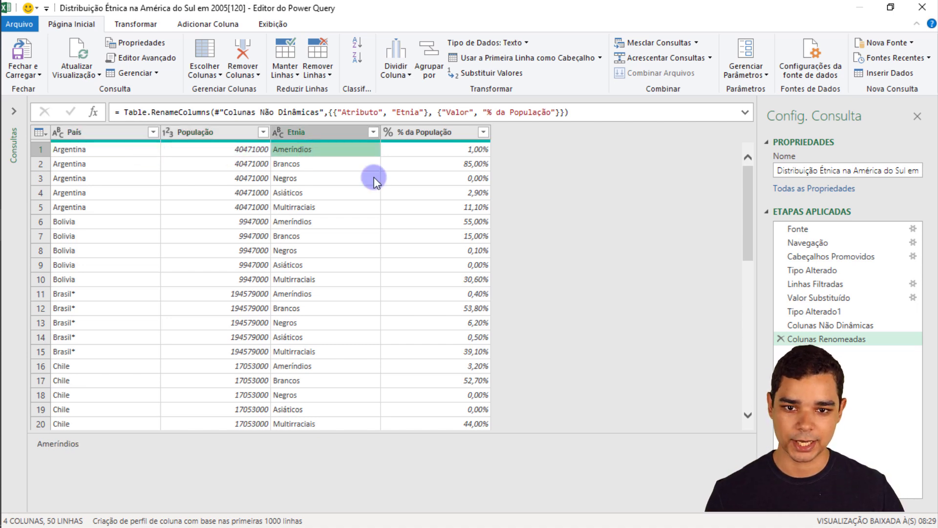
click(238, 131)
click(424, 128)
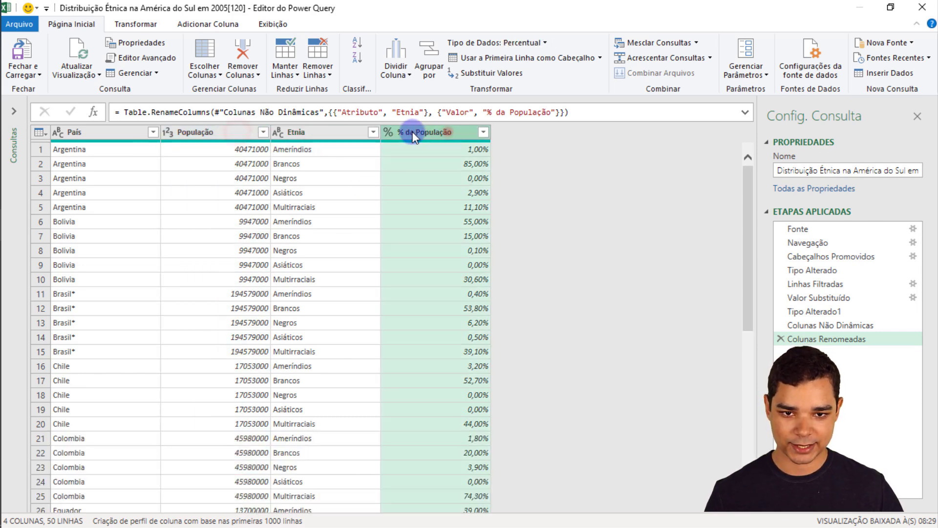
Add a column that multiplies the População column by the % da População column.
click(225, 131)
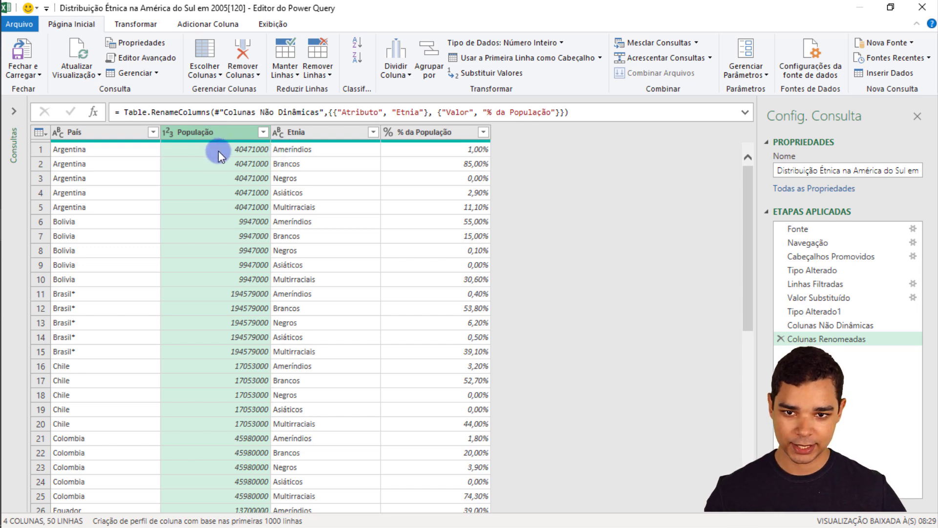
click(463, 132)
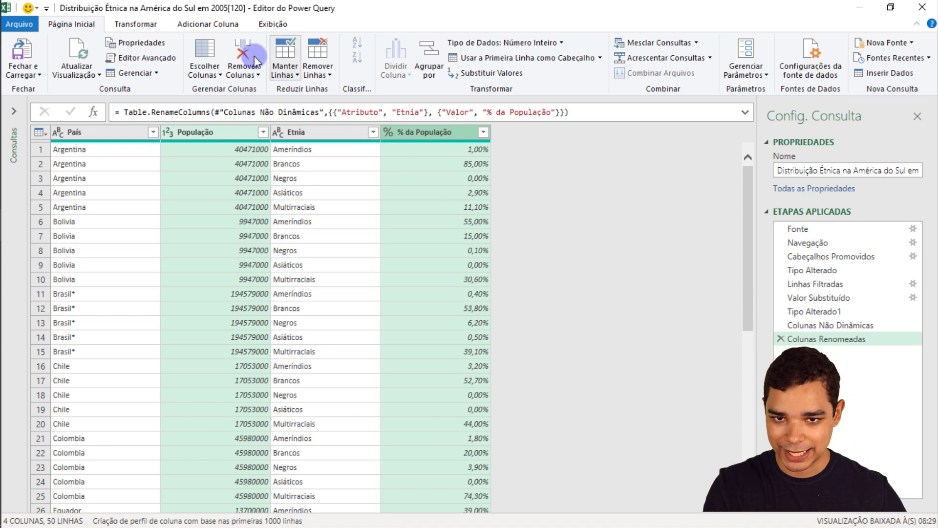
click(206, 29)
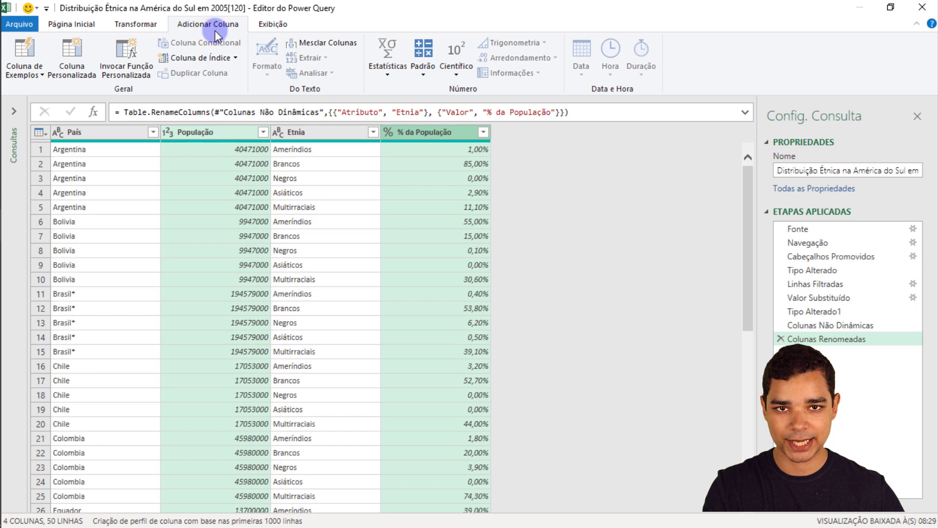
click(422, 72)
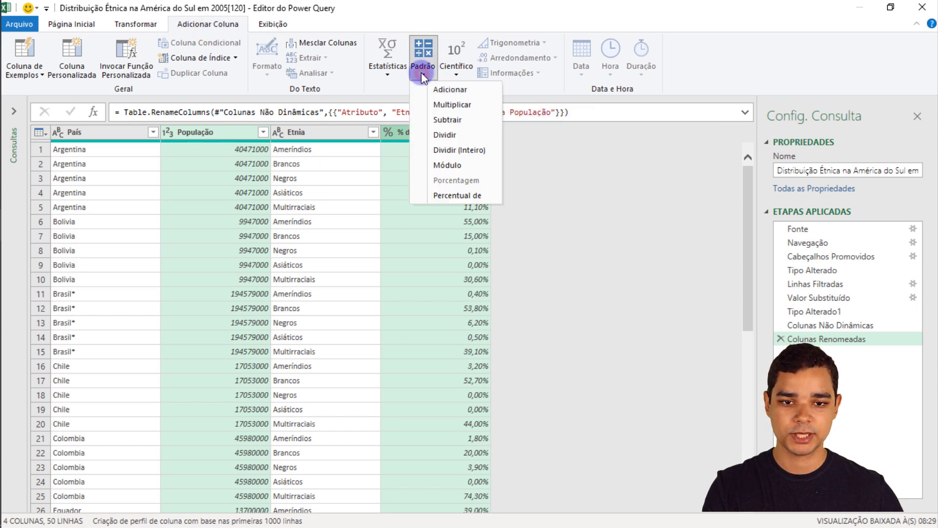
click(467, 104)
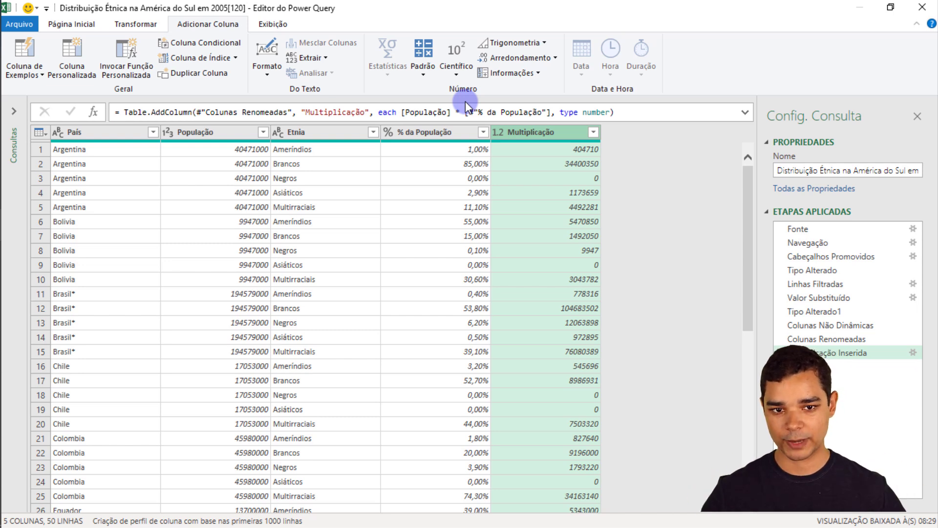
Rename the Multiplicação column to "População por Etnia".
double_click(541, 131)
key(Caps_Lock)
text(Popu)
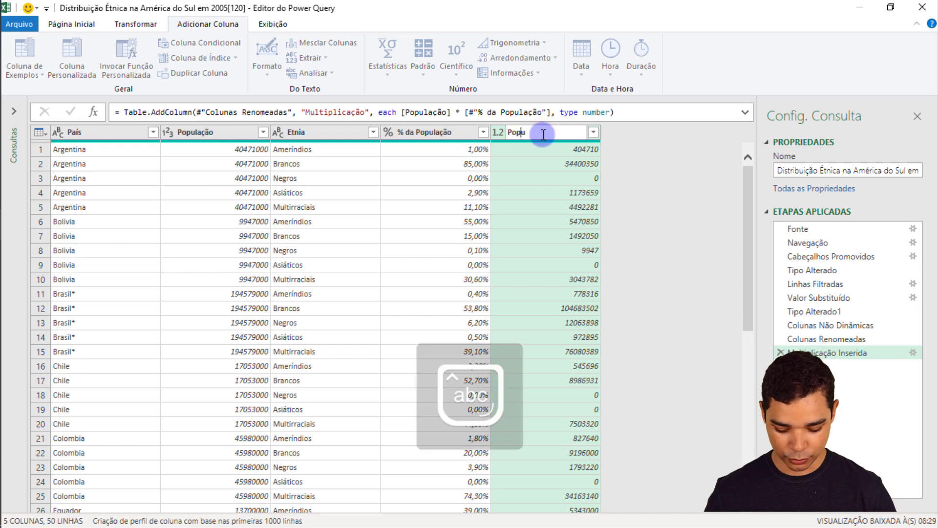
text(laçãoTipor Etnia)
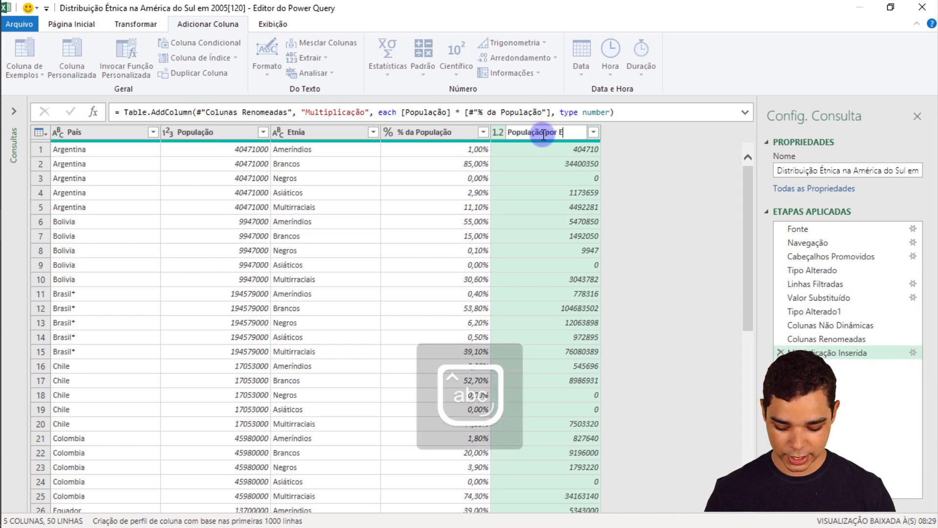
key(Return)
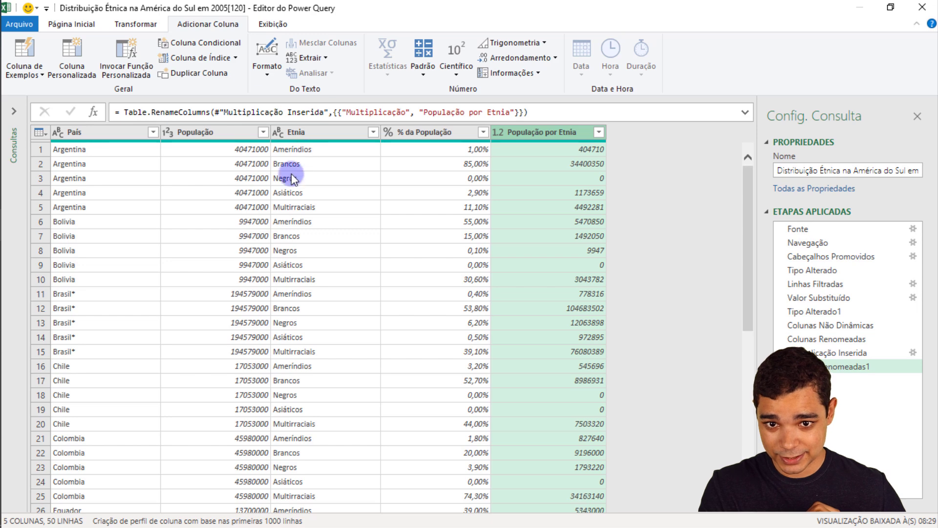
Close the query editor and load the transformed table into a worksheet of the Excel workbook.
click(76, 26)
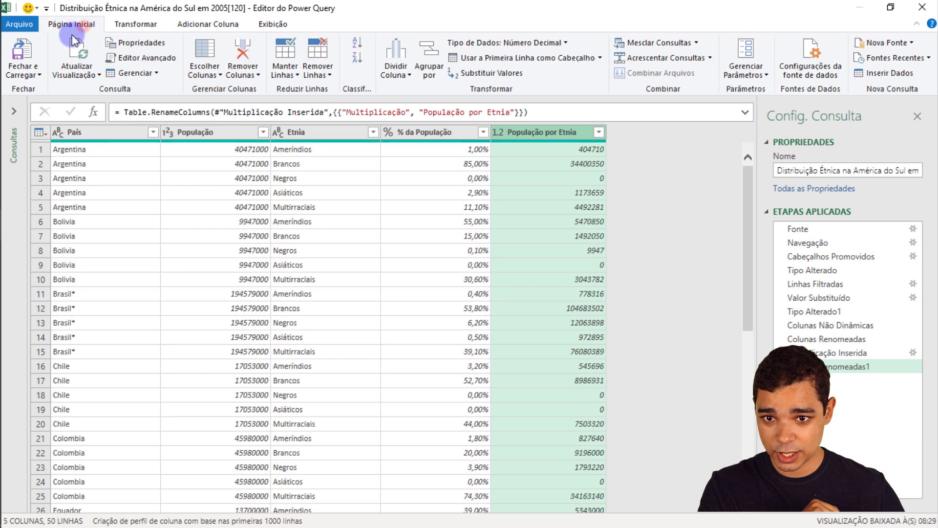
click(32, 57)
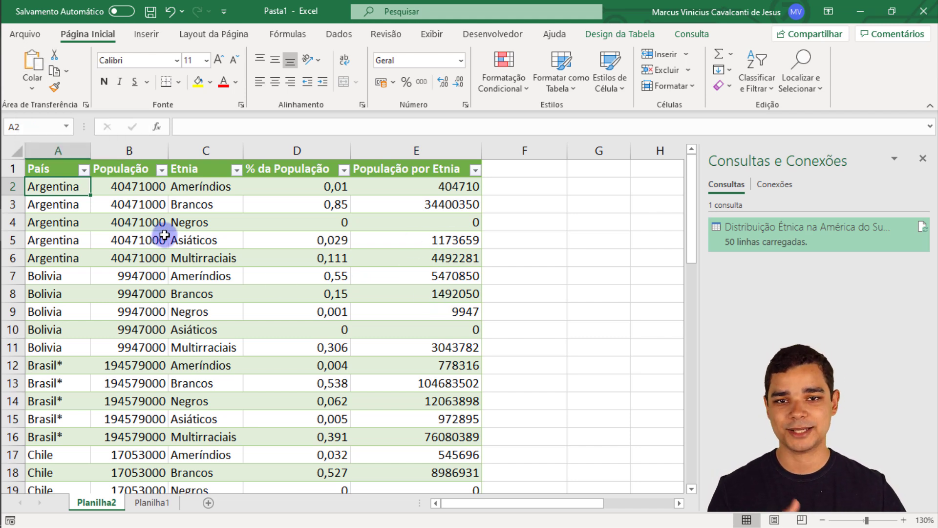
Format the whole População column in the worksheet with thousands separators and no decimal places.
click(129, 189)
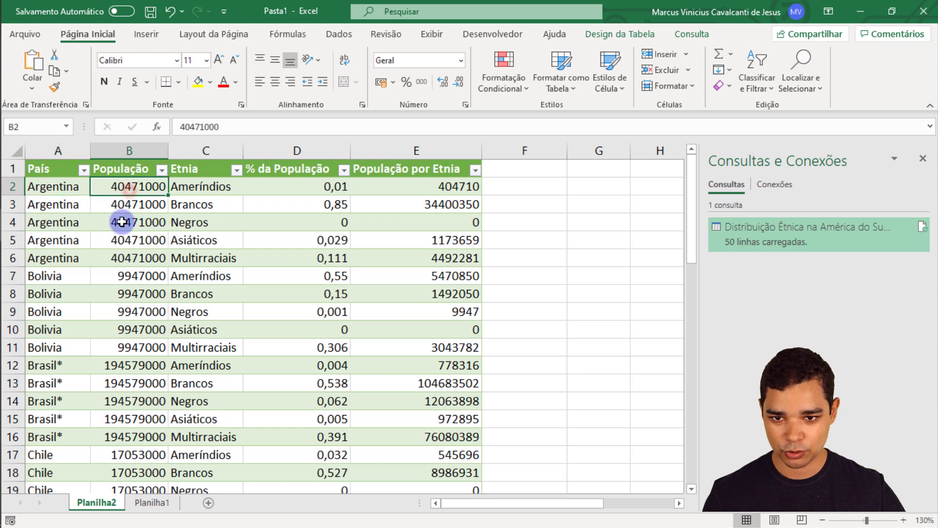
click(123, 146)
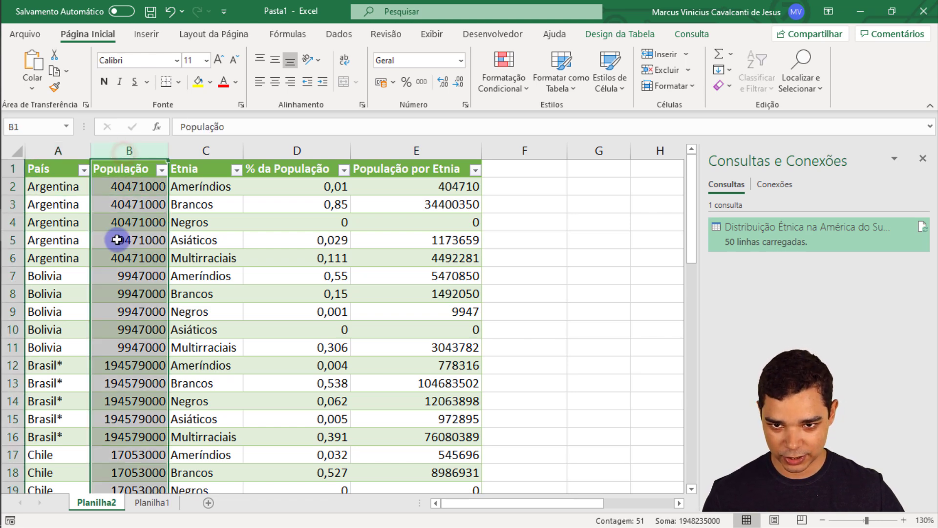
click(423, 83)
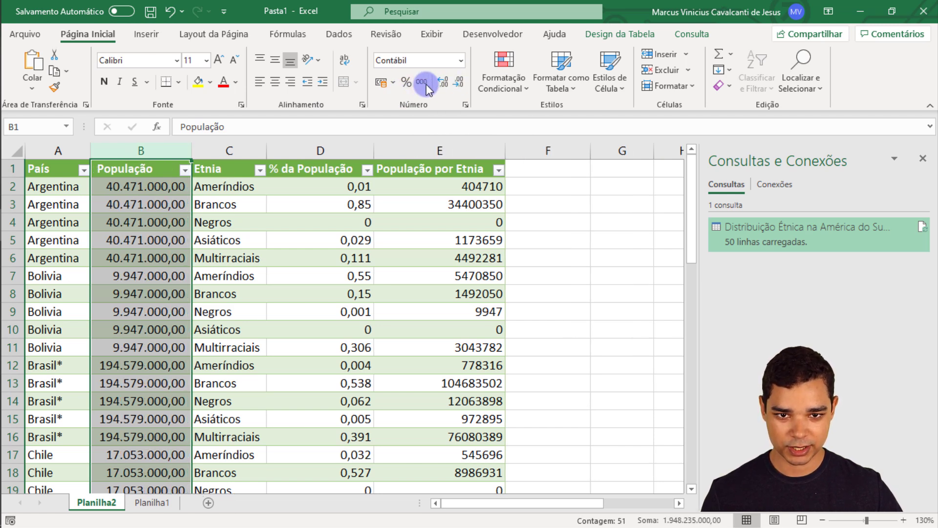
click(458, 83)
click(458, 83)
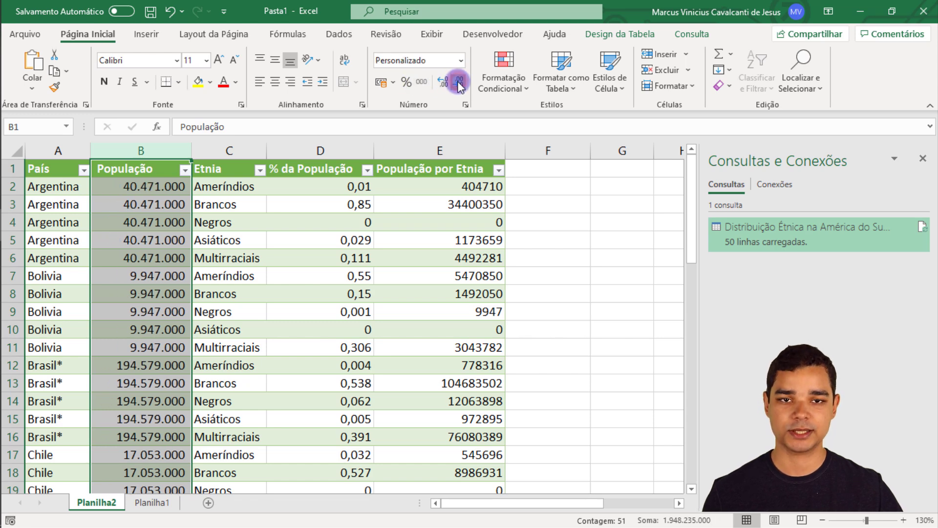
Format the whole População por Etnia column with thousands separators and no decimal places.
click(423, 149)
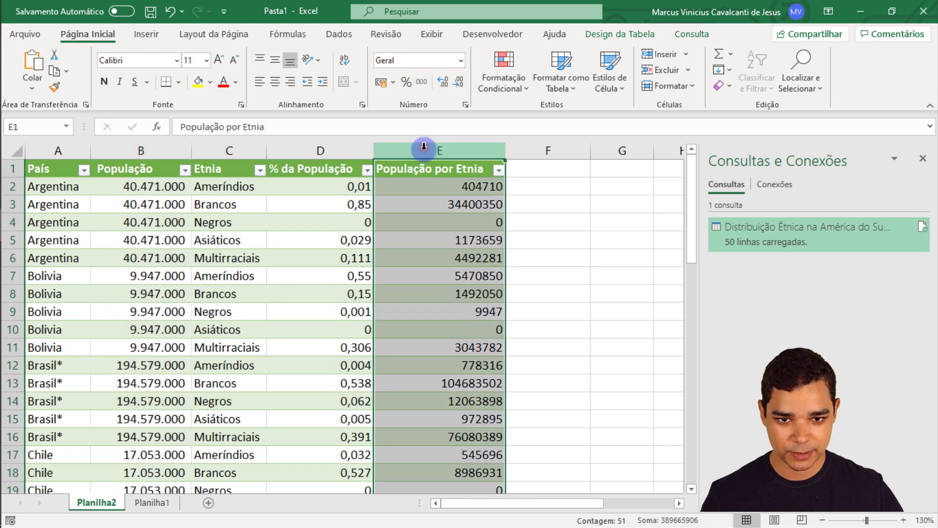
click(420, 83)
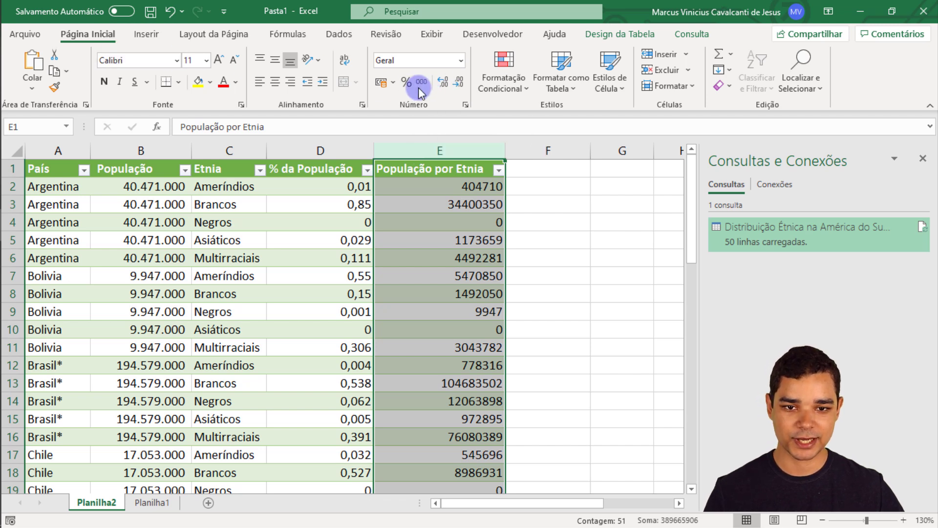
click(459, 82)
click(459, 82)
Format the whole % da População column as percentages with two decimal places.
click(320, 151)
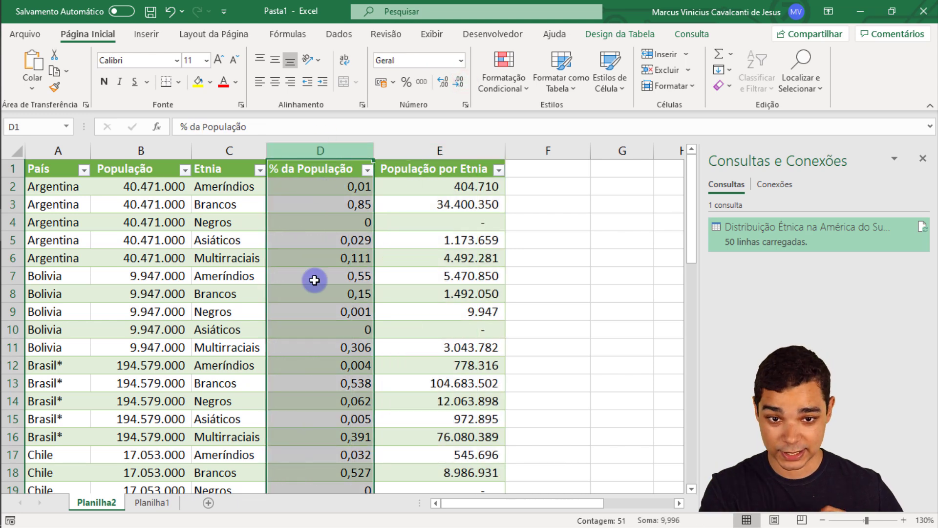
click(406, 82)
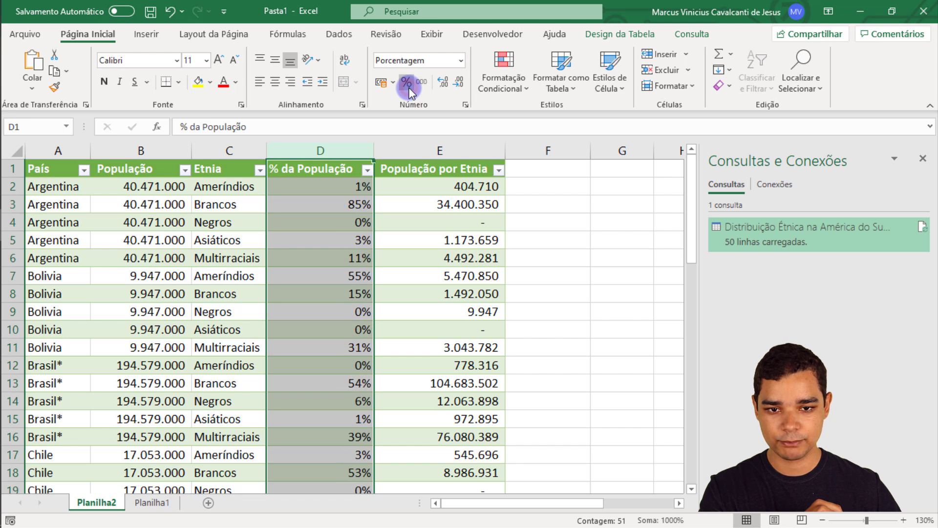
click(447, 83)
click(447, 83)
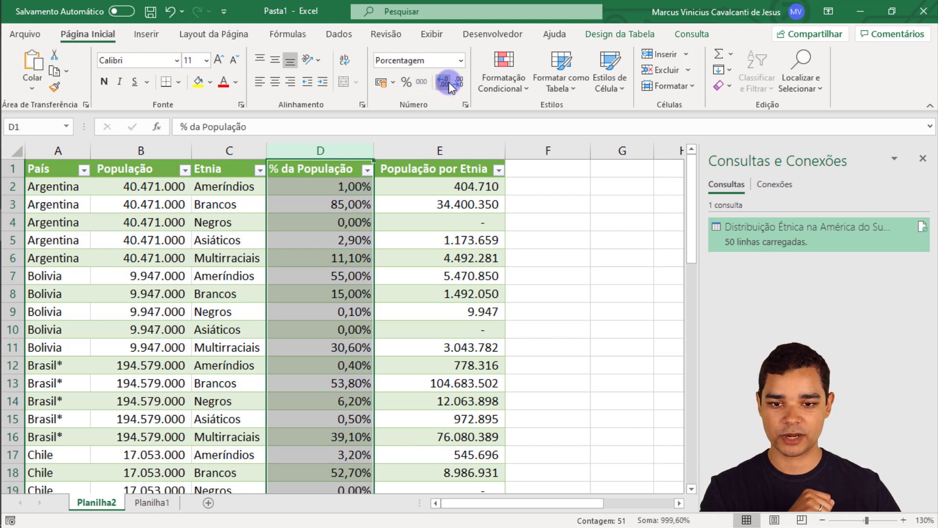
Look through the loaded ethnic distribution table and refresh it from its query.
scroll(237, 329, down, 1)
click(236, 329)
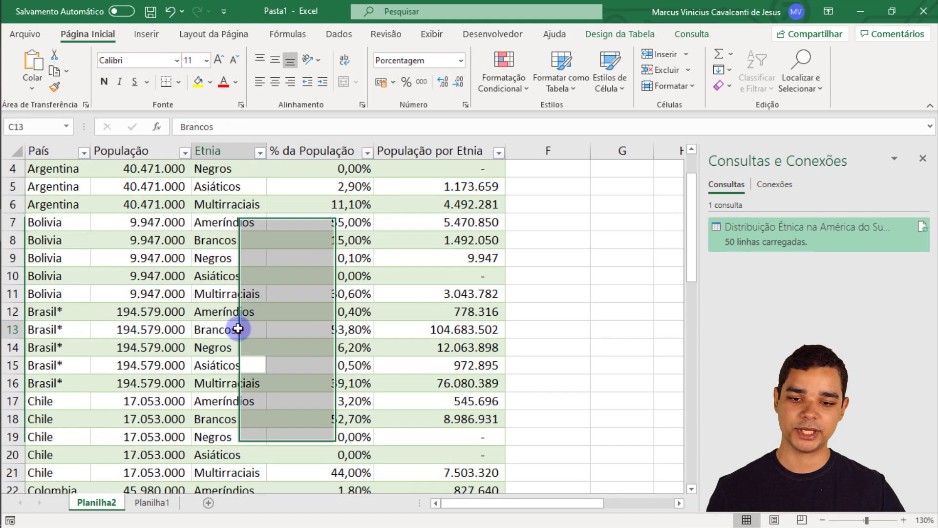
scroll(238, 328, down, 3)
scroll(237, 327, down, 6)
scroll(240, 329, up, 10)
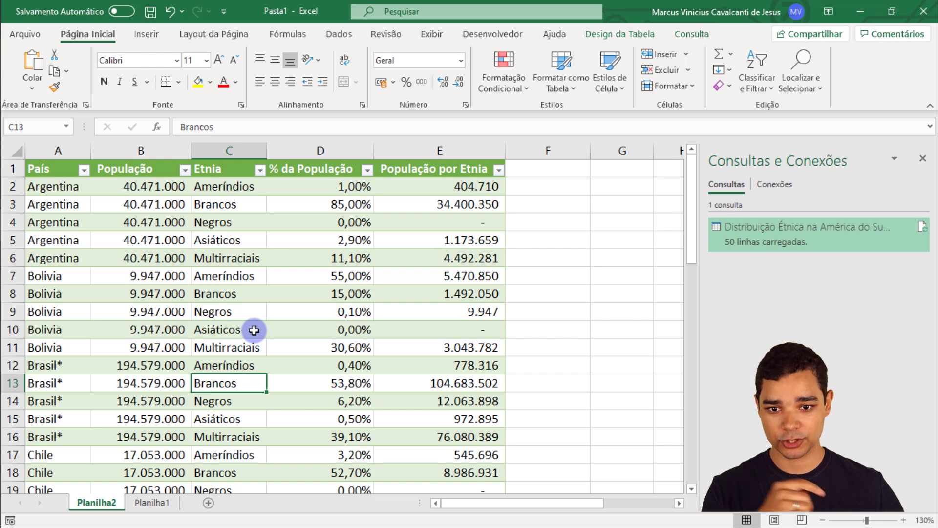
right_click(233, 258)
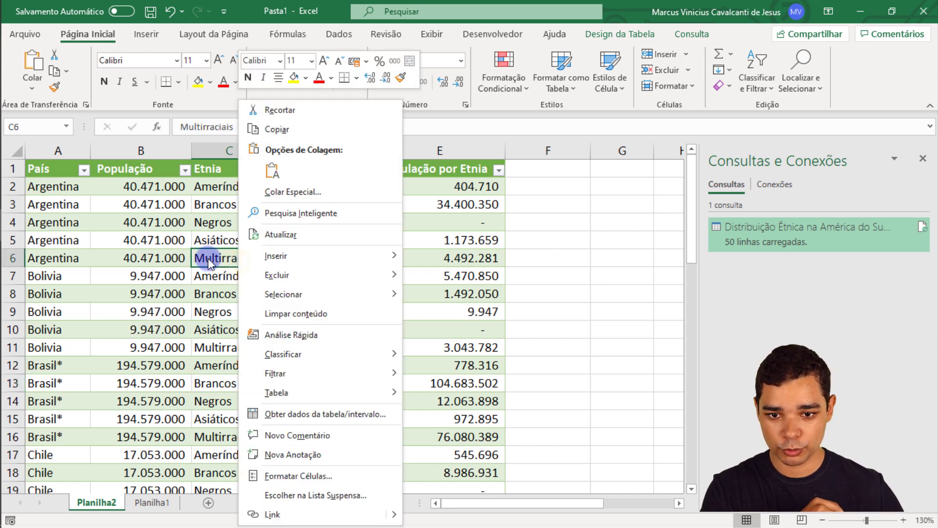
click(300, 236)
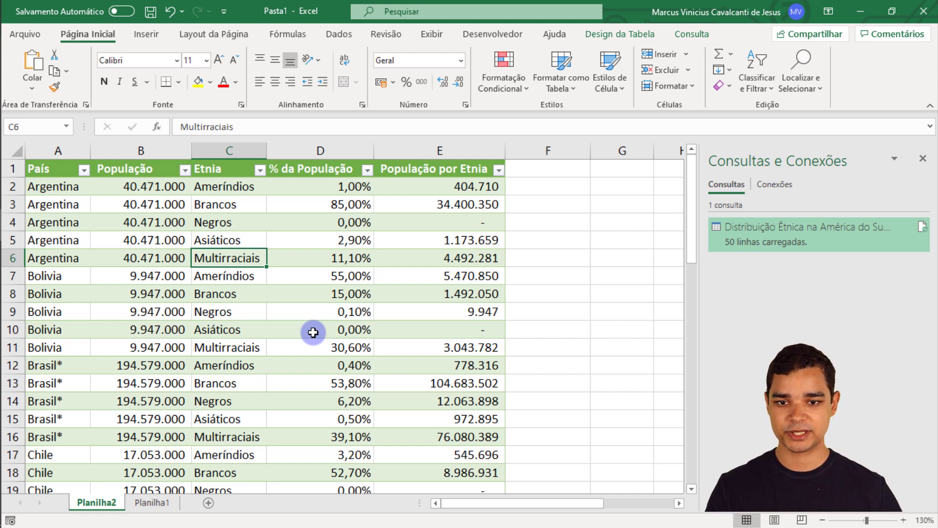
Create a pivot table from the loaded table on a new worksheet, with País as rows and the sum of População por Etnia as values.
click(119, 215)
click(227, 222)
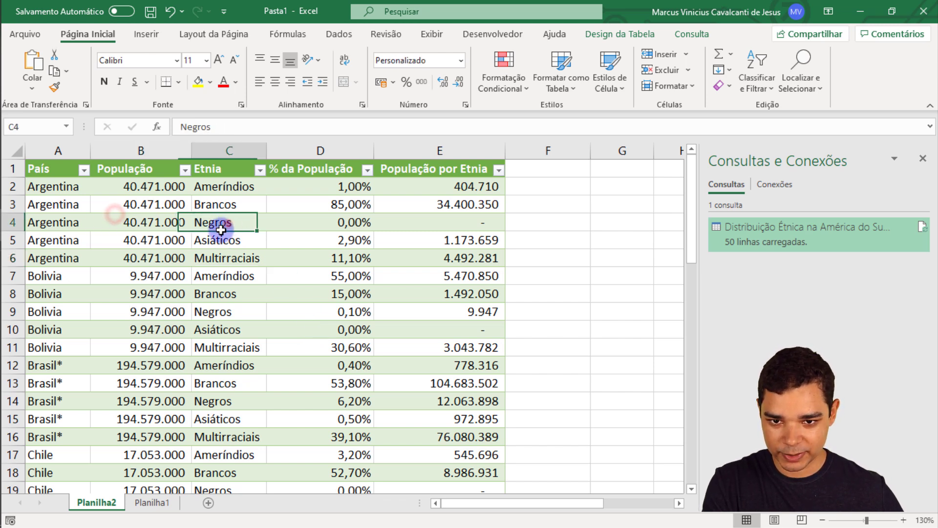
click(145, 262)
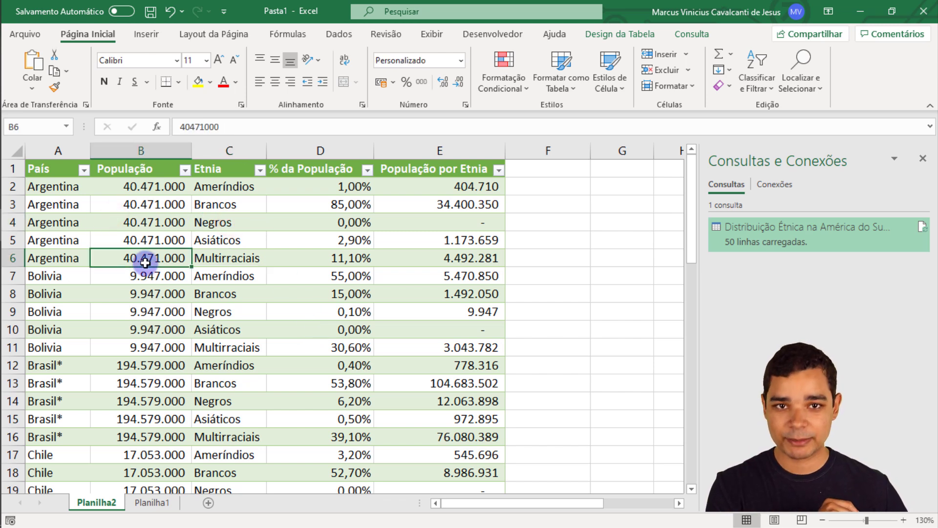
click(148, 35)
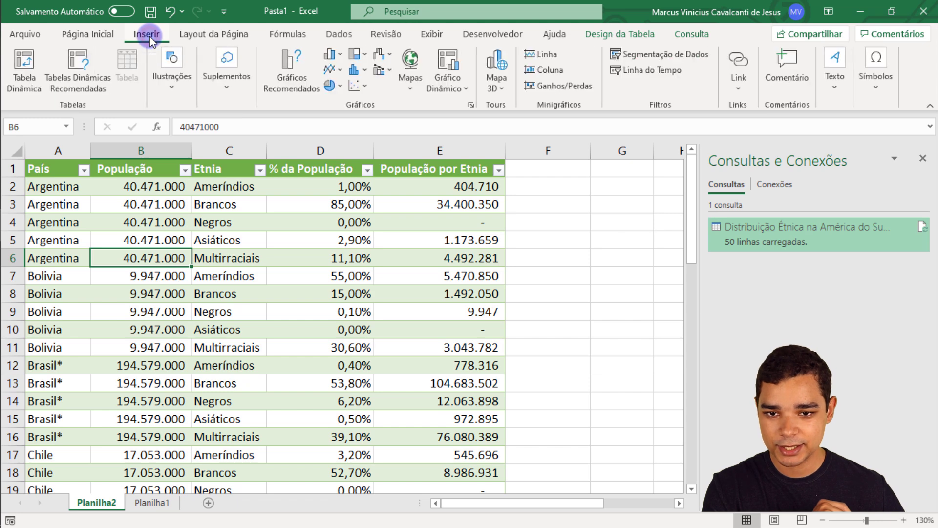
click(20, 77)
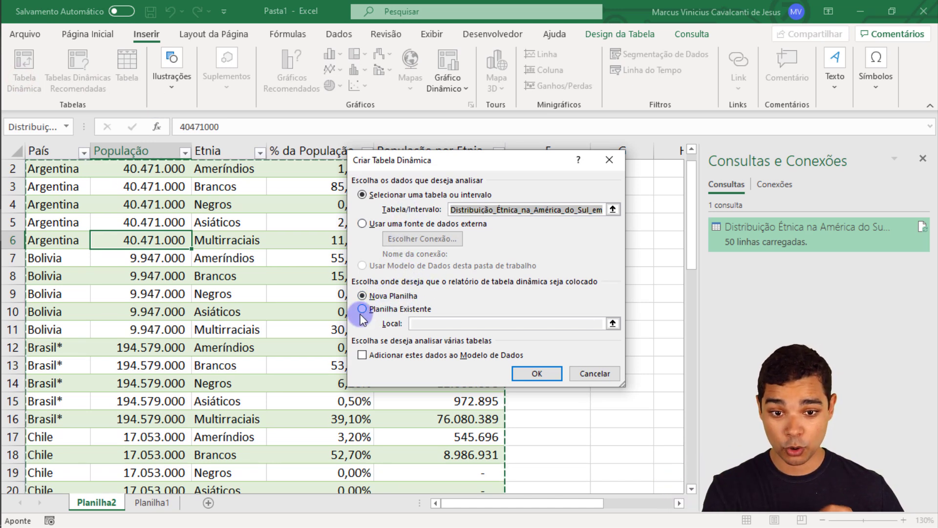
click(400, 314)
click(518, 374)
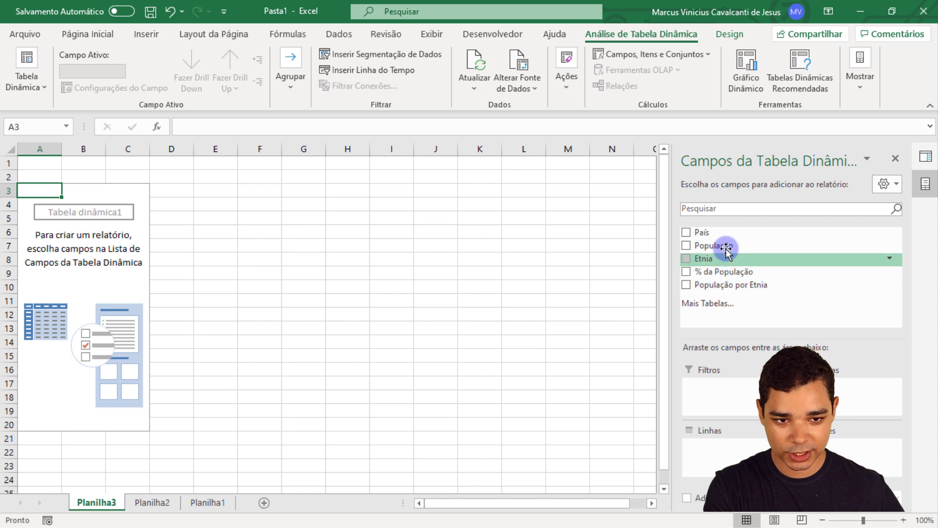
drag(712, 234, 716, 446)
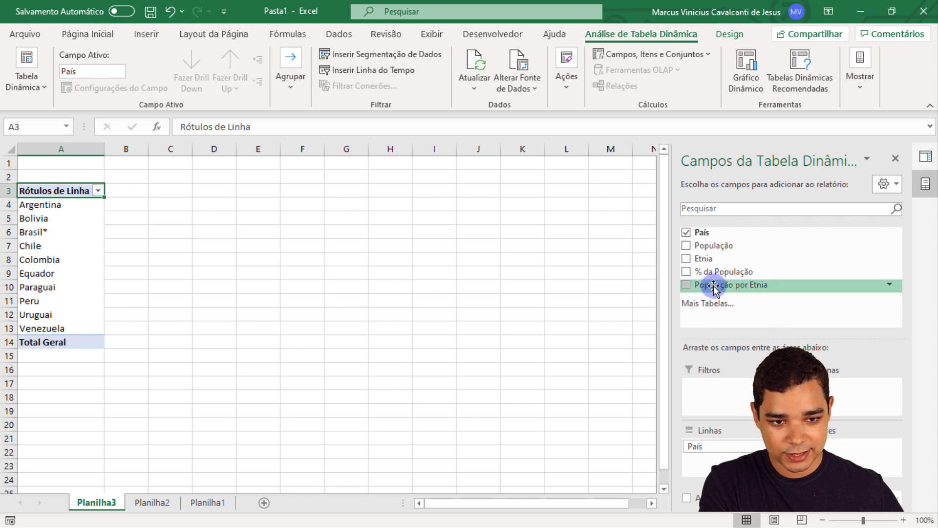
drag(717, 286, 874, 447)
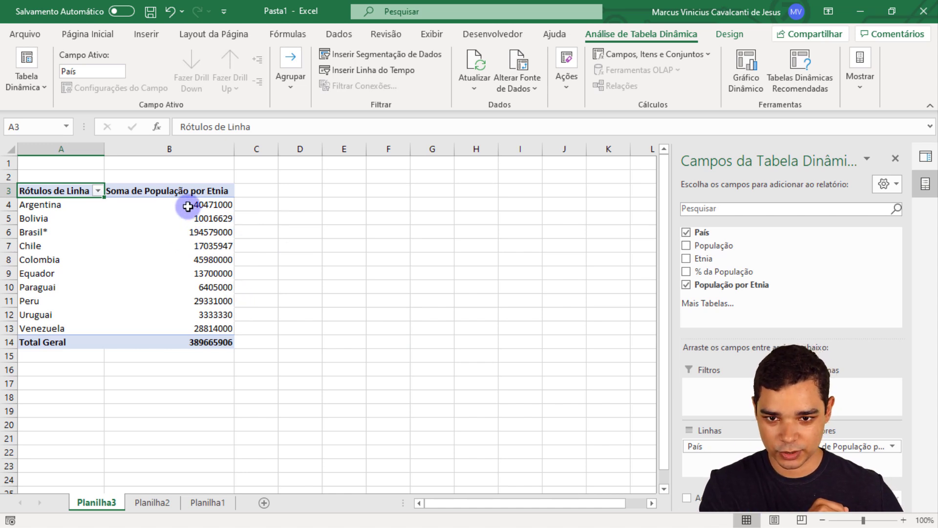
Format the pivot table's population values, including the grand total, with thousands separators and no decimal places.
mouse_move(188, 203)
drag(188, 204, 190, 344)
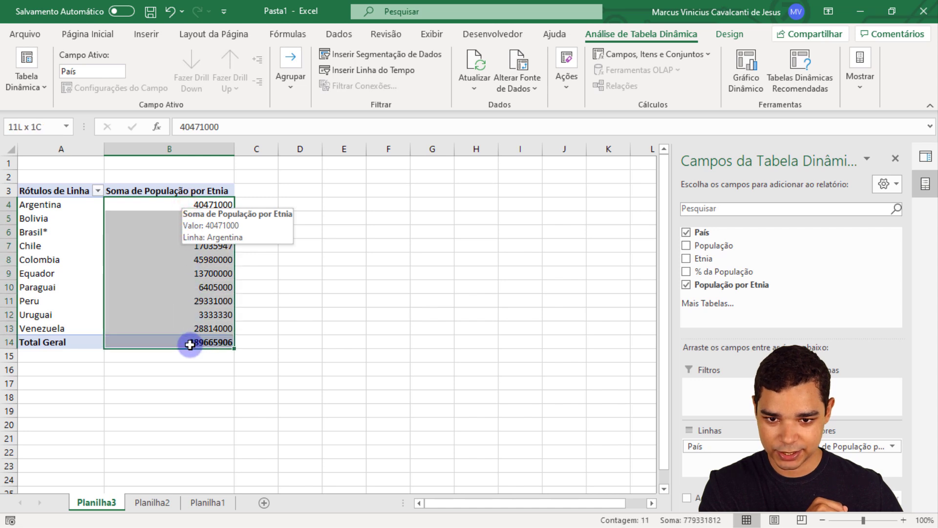
click(110, 39)
click(415, 83)
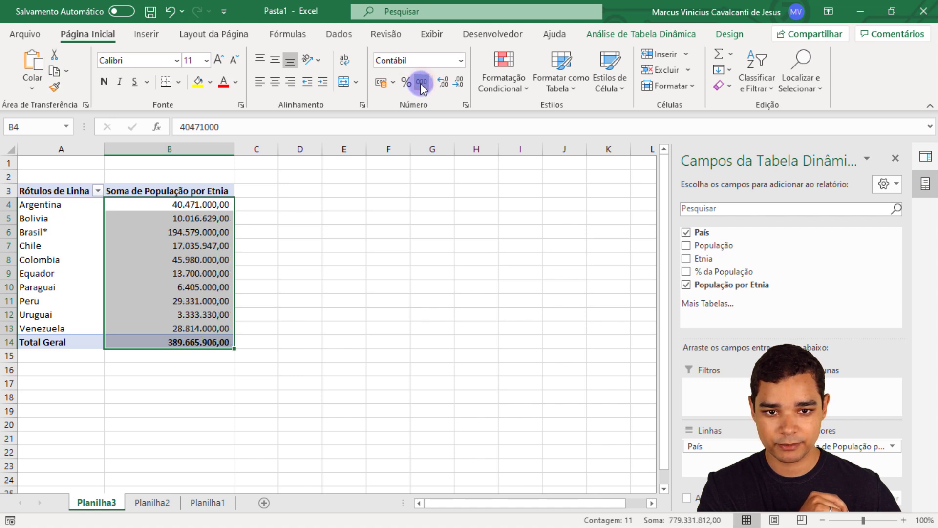
click(458, 83)
click(458, 83)
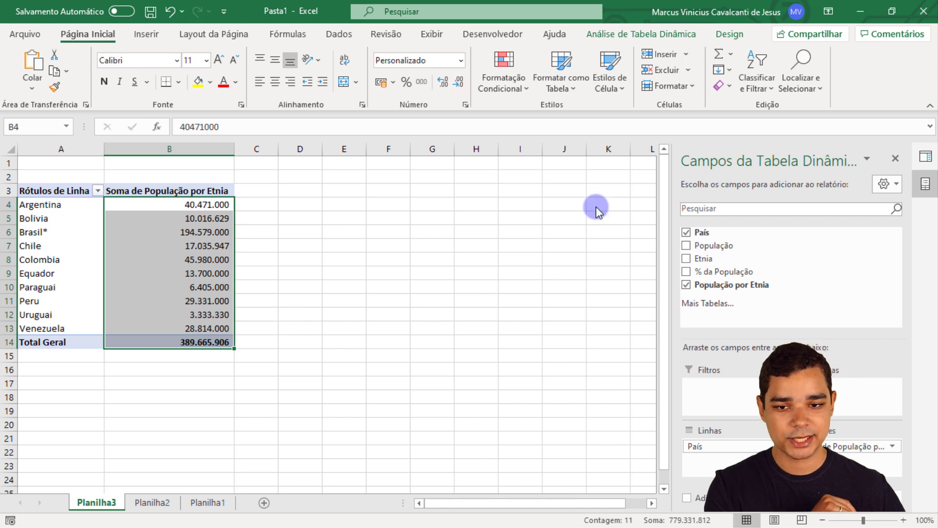
Apply the light green pivot table style with green borders to the pivot table.
click(210, 219)
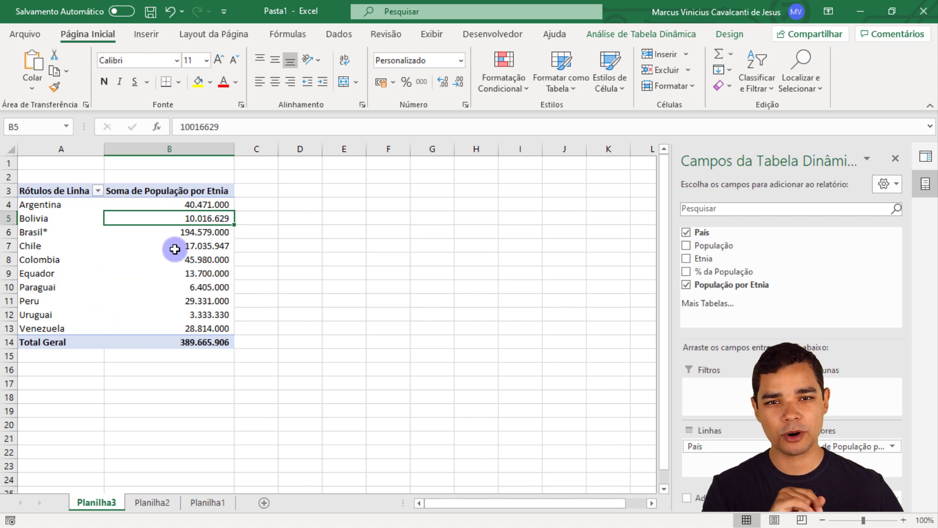
mouse_move(119, 295)
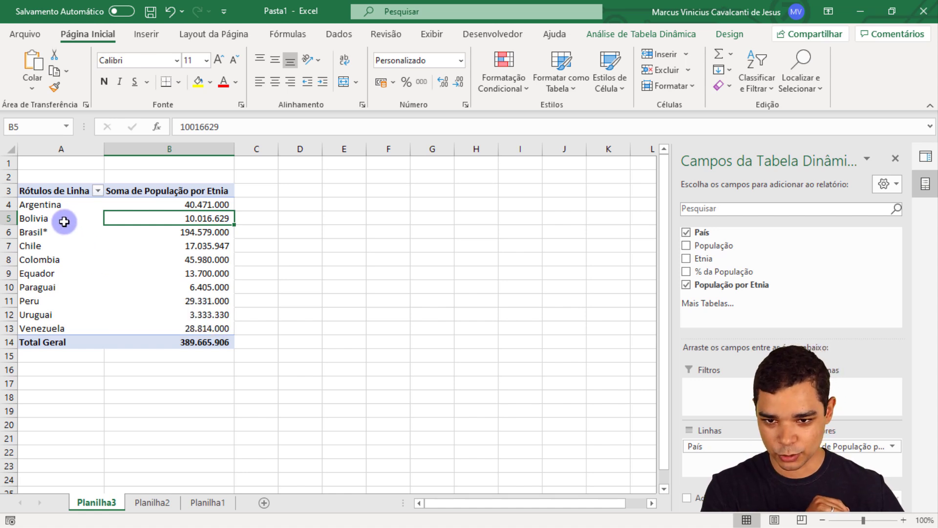
click(64, 222)
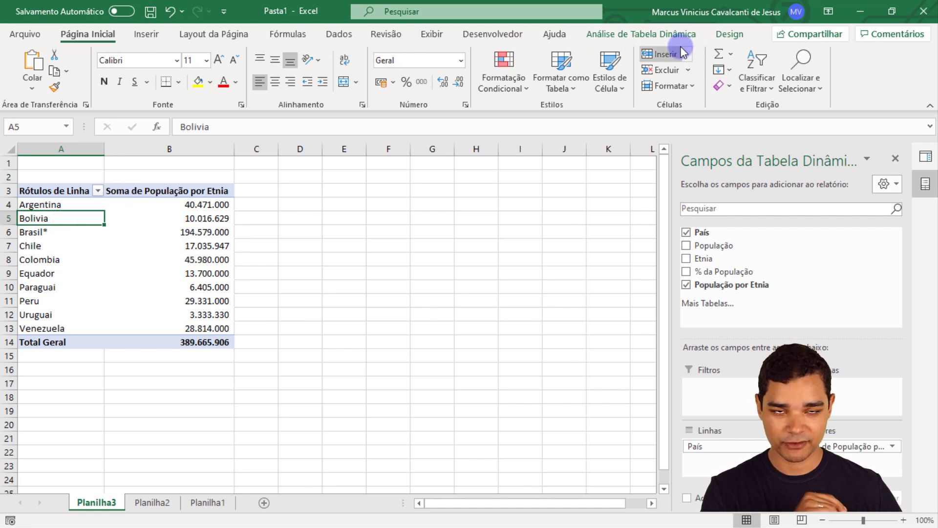
click(719, 38)
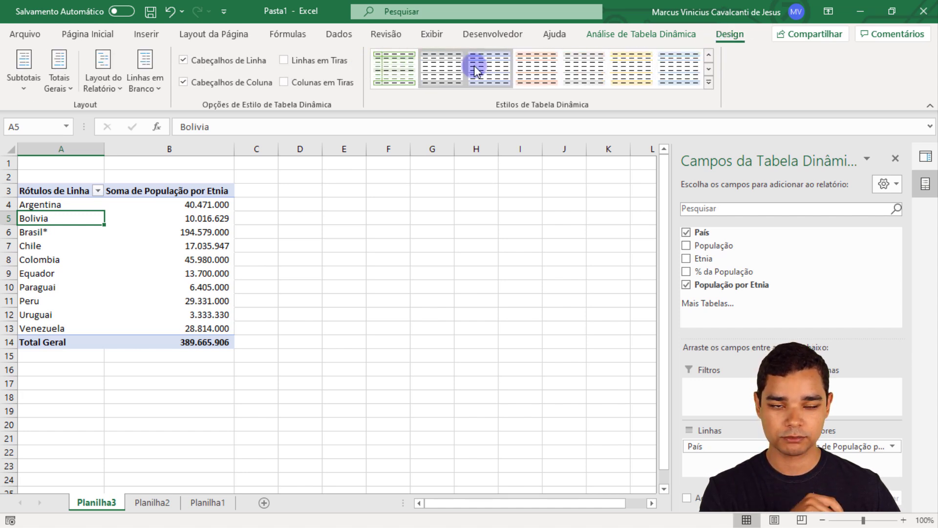
click(405, 74)
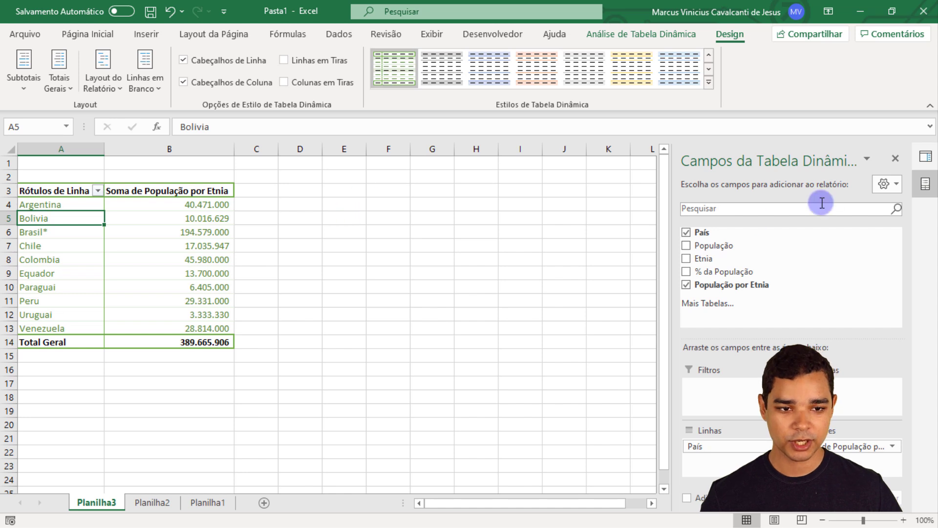
Close the pivot field list and the queries and connections pane, and hide the worksheet's gridlines.
click(898, 160)
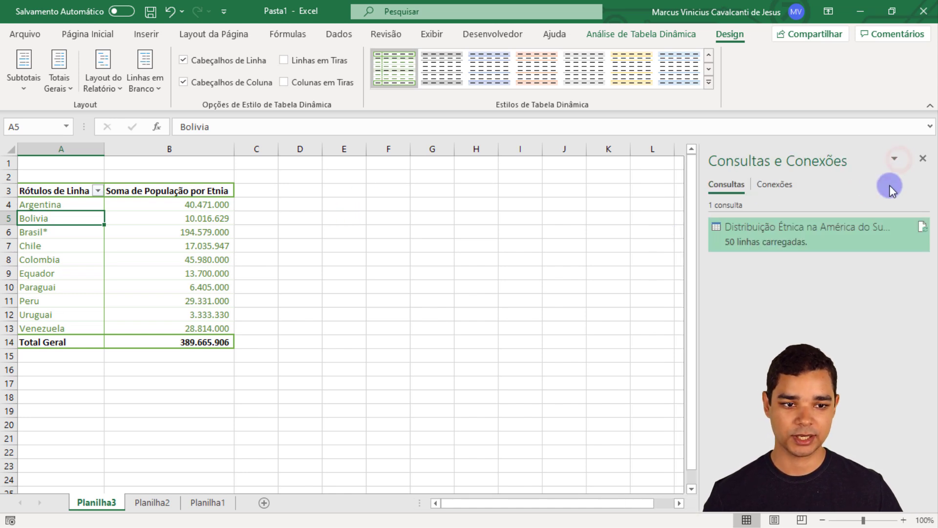
click(920, 160)
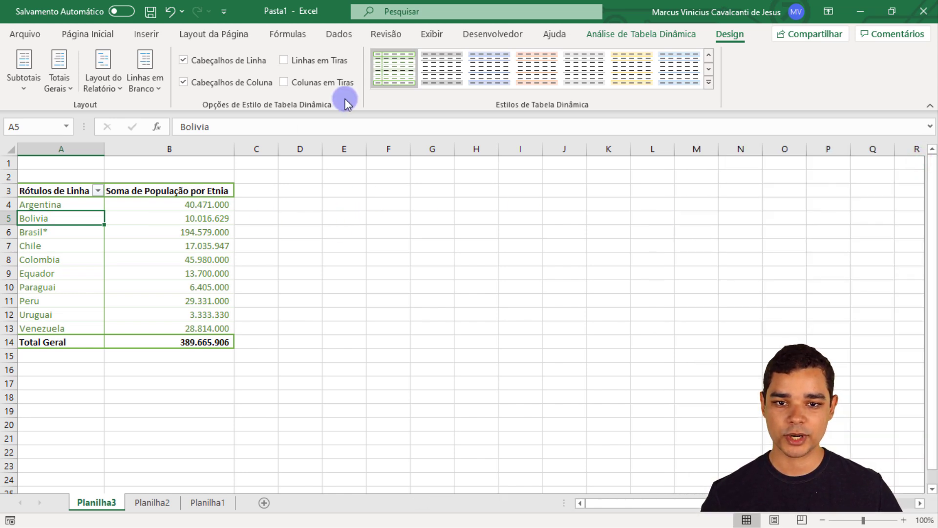
click(429, 34)
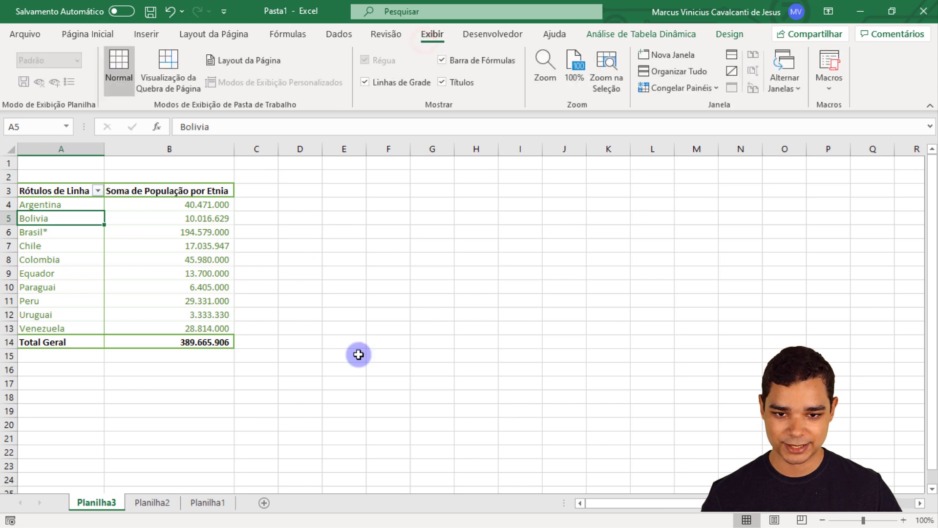
click(394, 81)
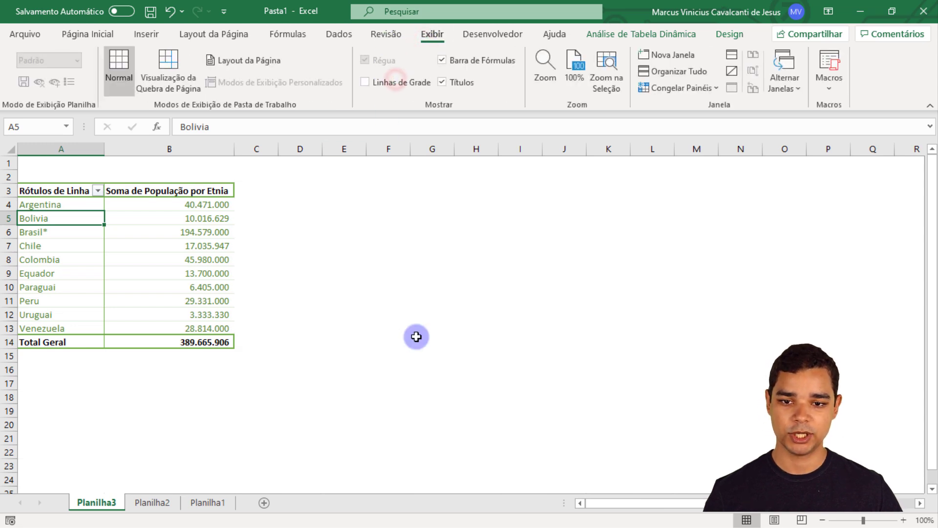
scroll(255, 328, up, 2)
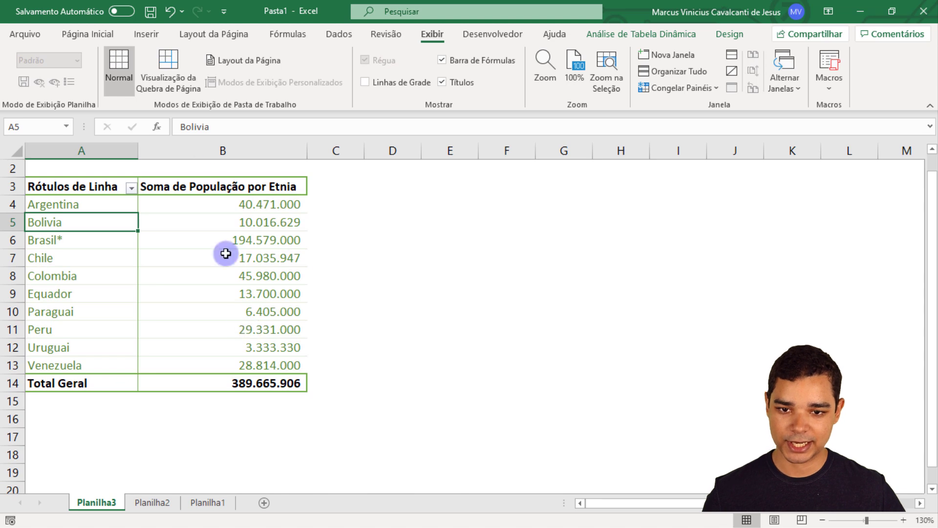
scroll(330, 253, up, 1)
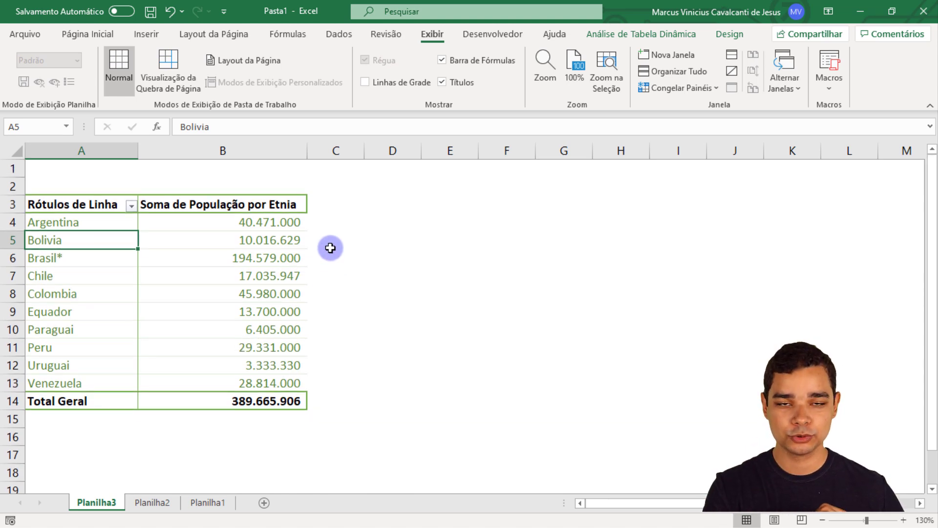
Insert a clustered bar pivot chart (Barras Agrupadas) based on the pivot table.
click(180, 239)
click(92, 242)
click(184, 238)
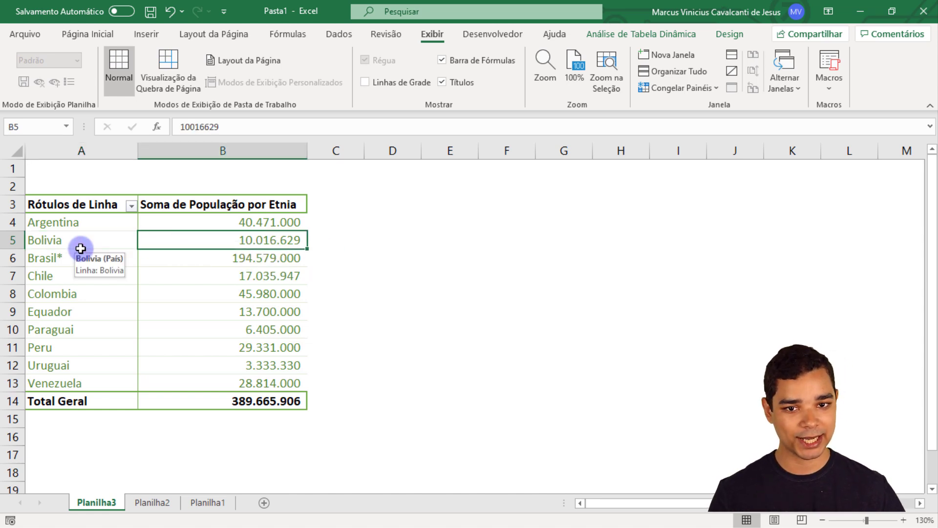
click(655, 37)
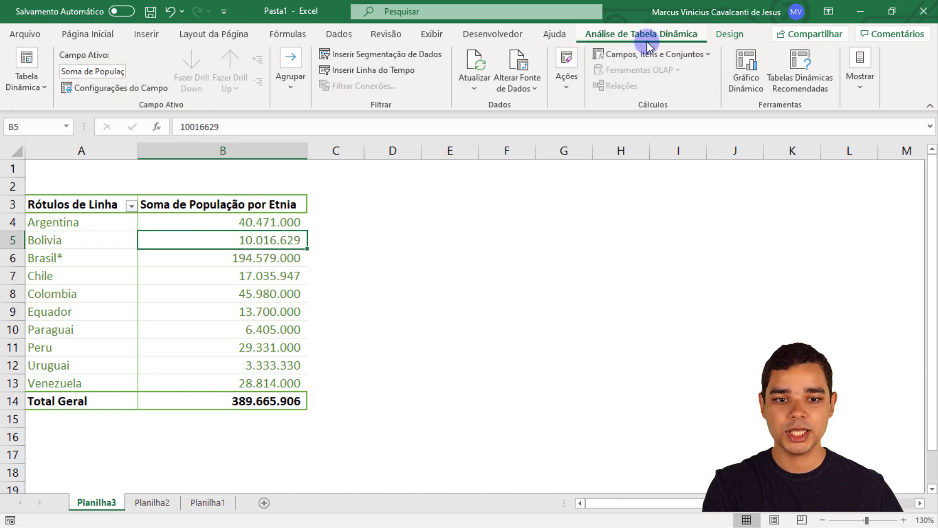
click(746, 79)
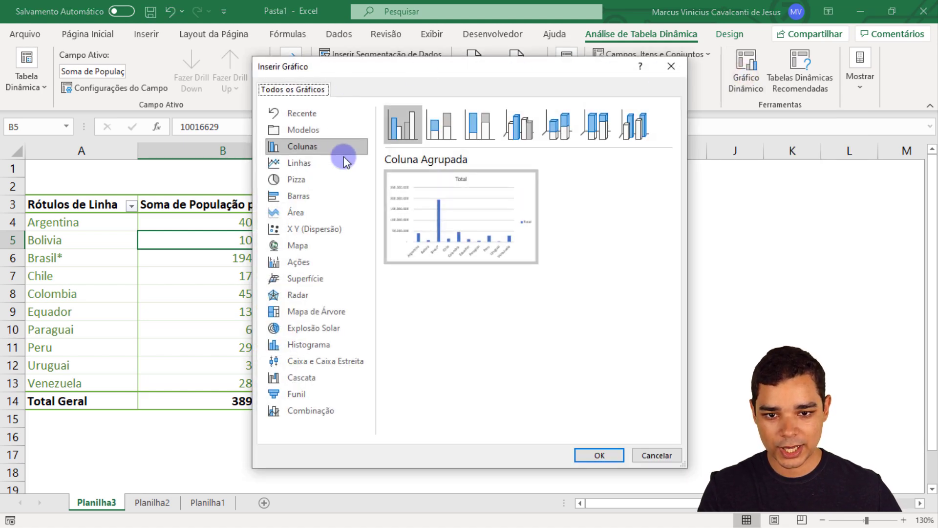
click(339, 197)
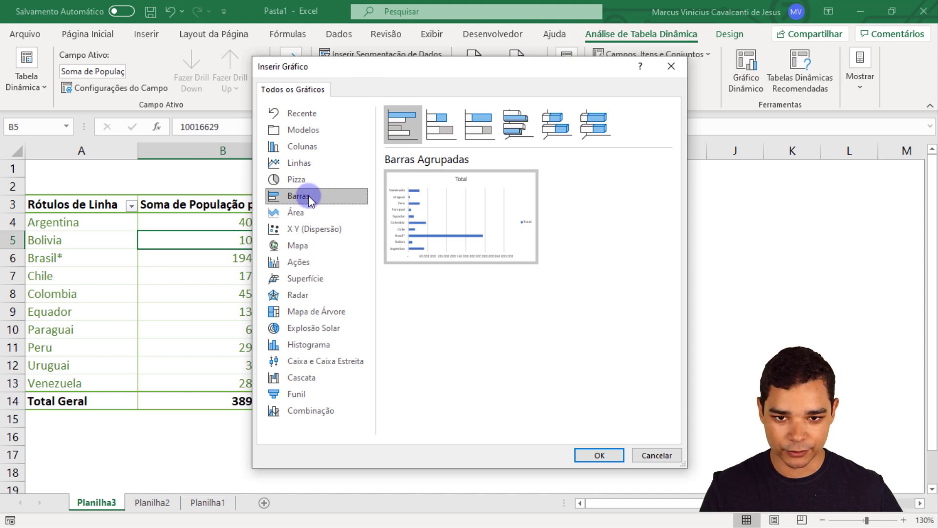
click(600, 455)
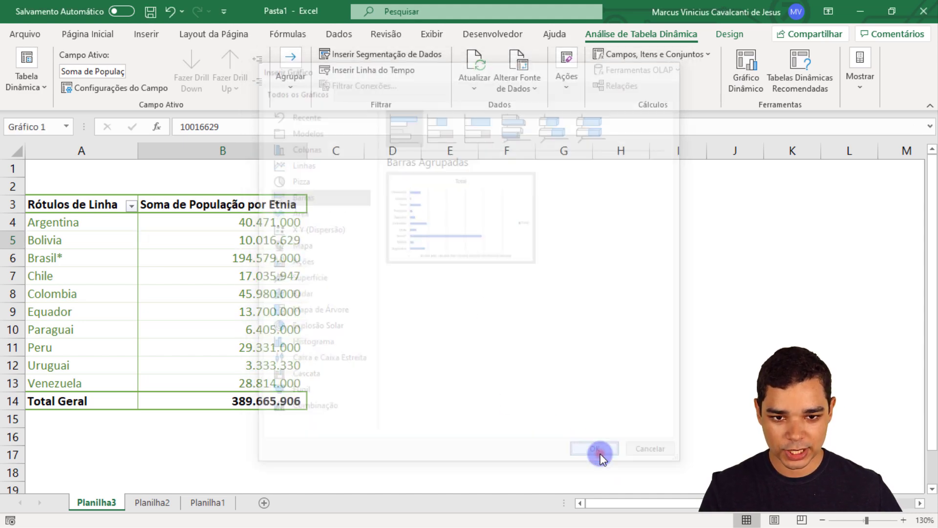
Place the pivot chart beside the pivot table from row 3 and resize it to about 6.5 cm high by 11.3 cm wide.
drag(451, 205, 510, 200)
drag(750, 448, 700, 413)
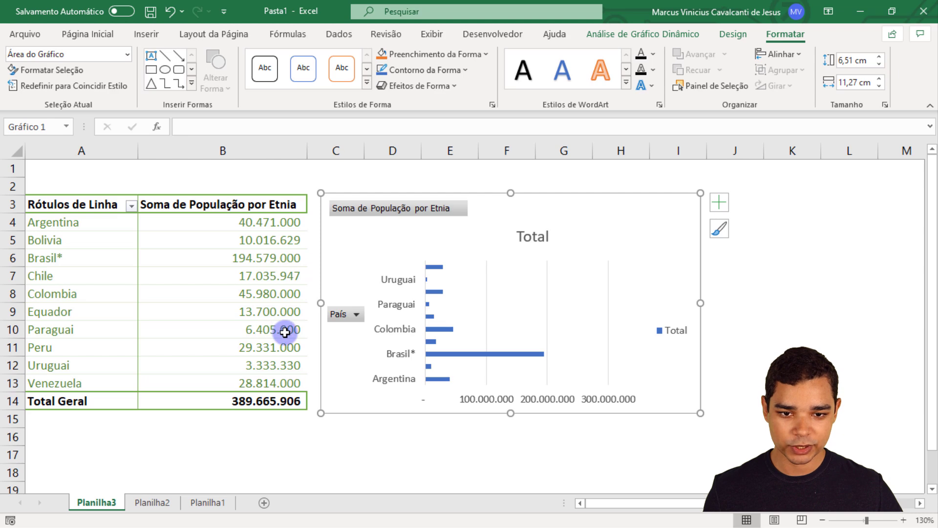
scroll(285, 332, down, 1)
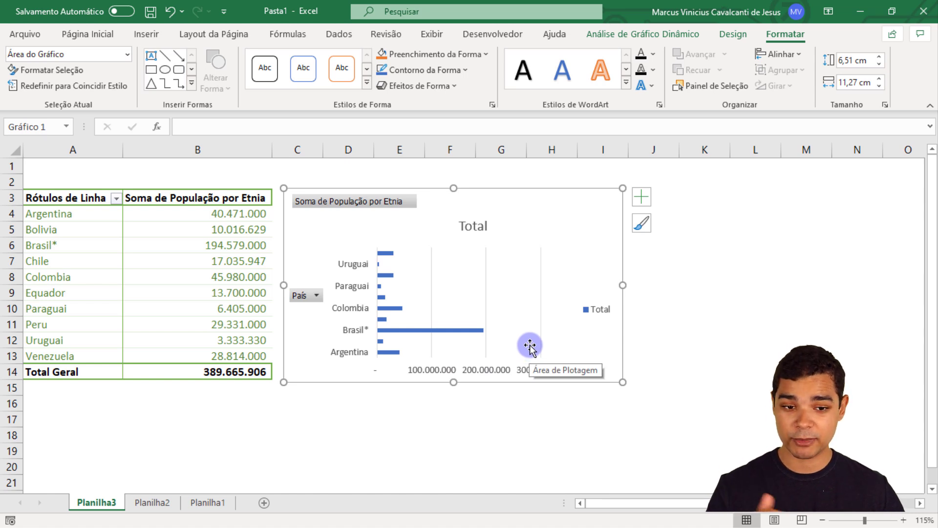
Delete the legend and the vertical major gridlines from the pivot chart.
click(599, 313)
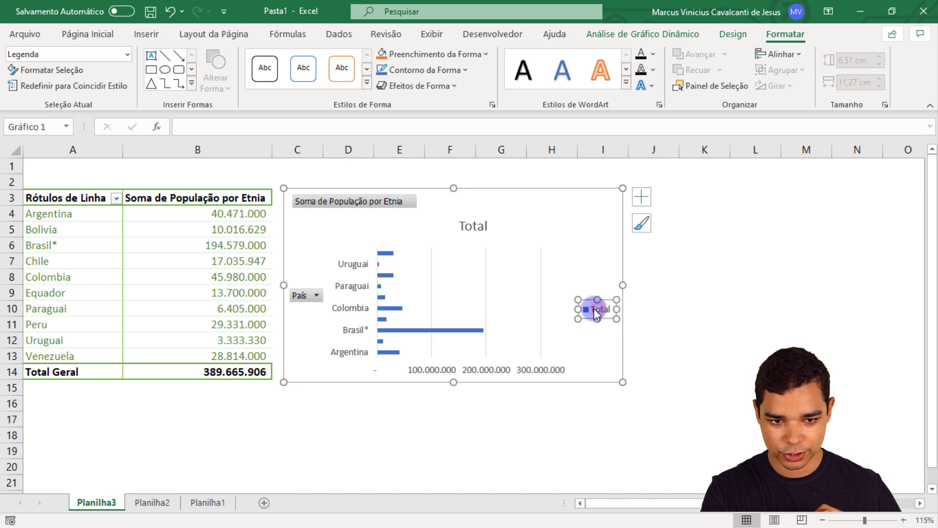
key(Delete)
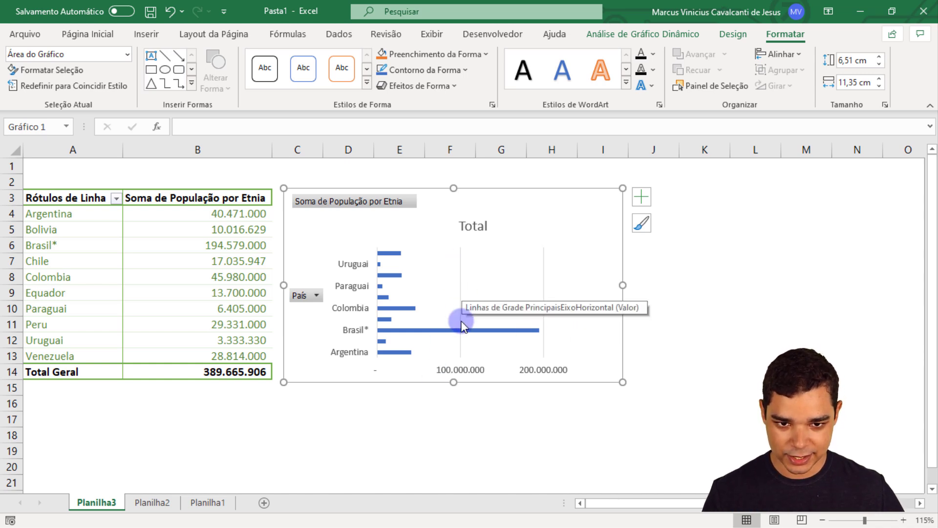
click(459, 270)
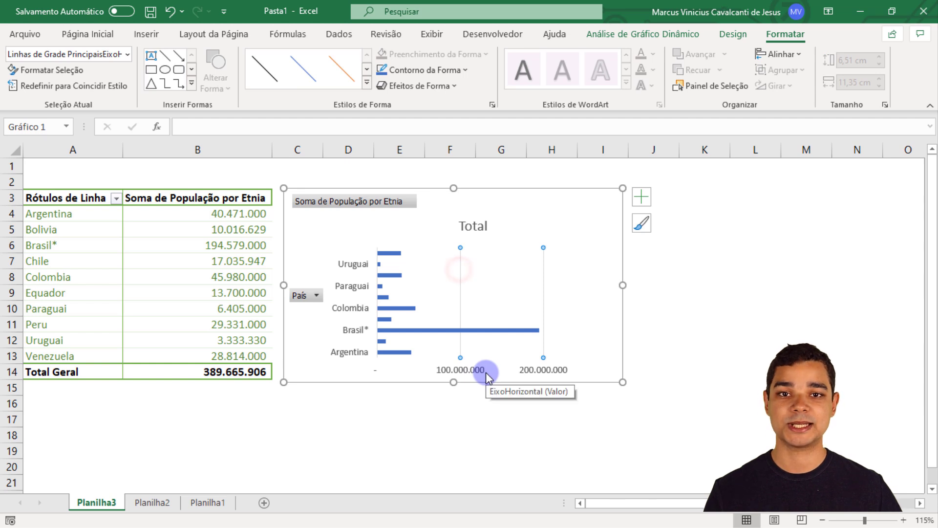
click(476, 365)
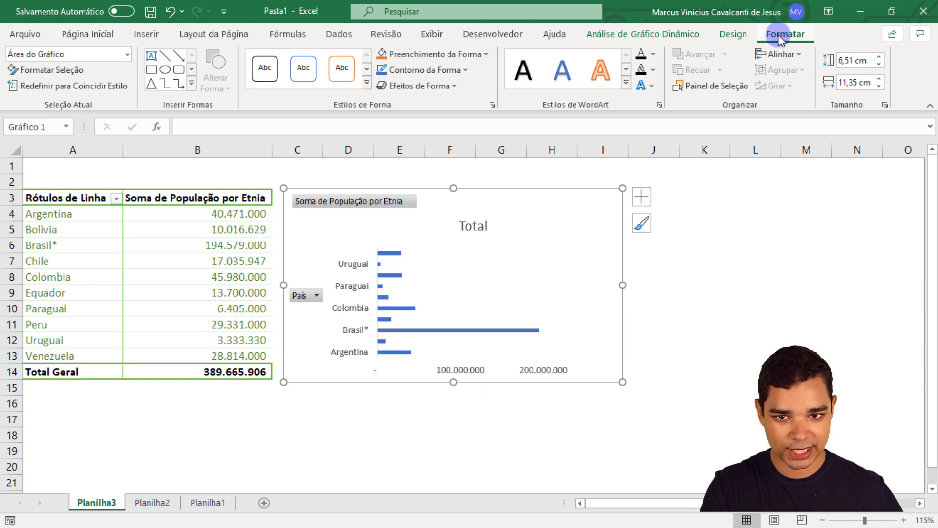
Change the pivot chart's colors to the monochromatic green palette.
click(733, 35)
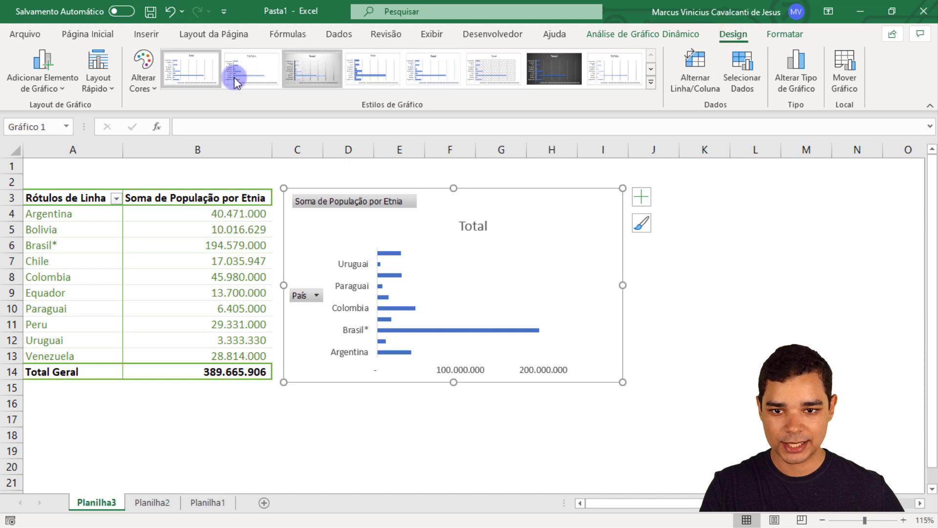
click(148, 84)
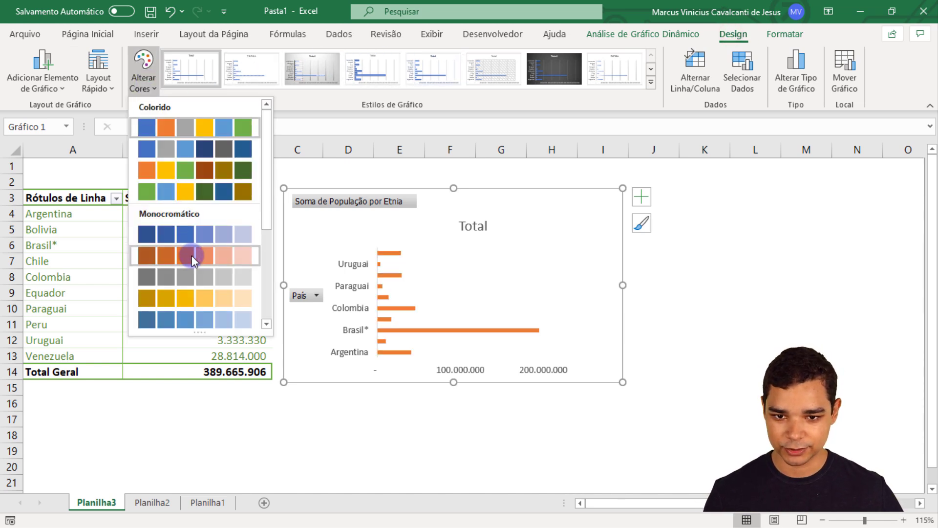
scroll(191, 255, down, 1)
scroll(194, 259, down, 1)
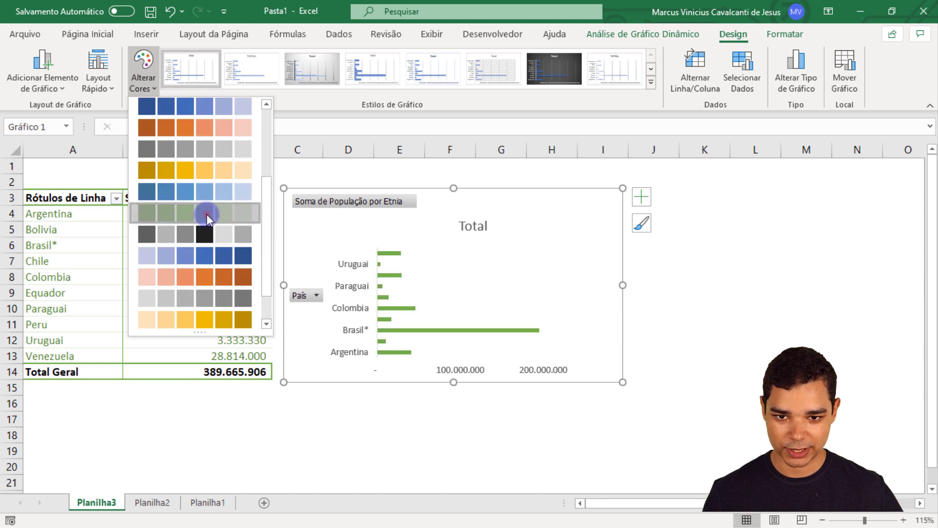
click(206, 214)
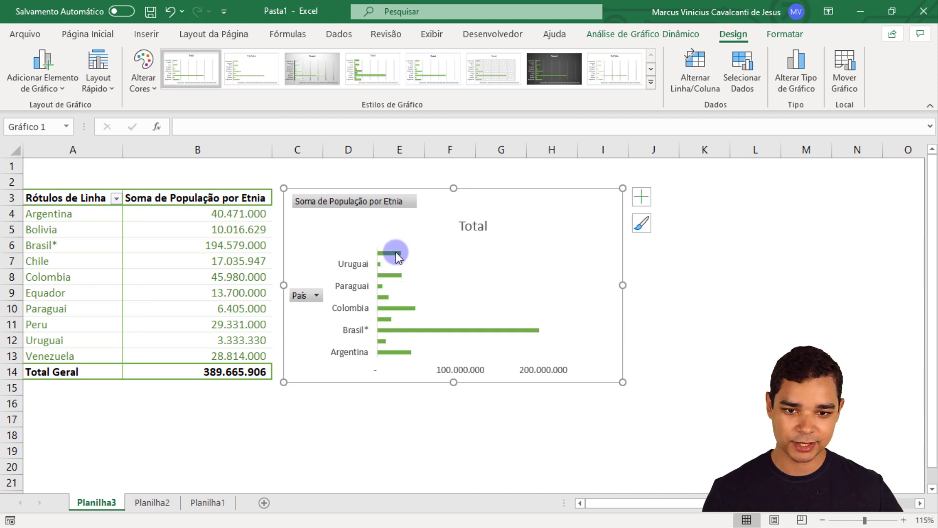
Examine the chart's bar values and the pivot table's populations for Argentina, Bolivia and Brasil.
mouse_move(389, 277)
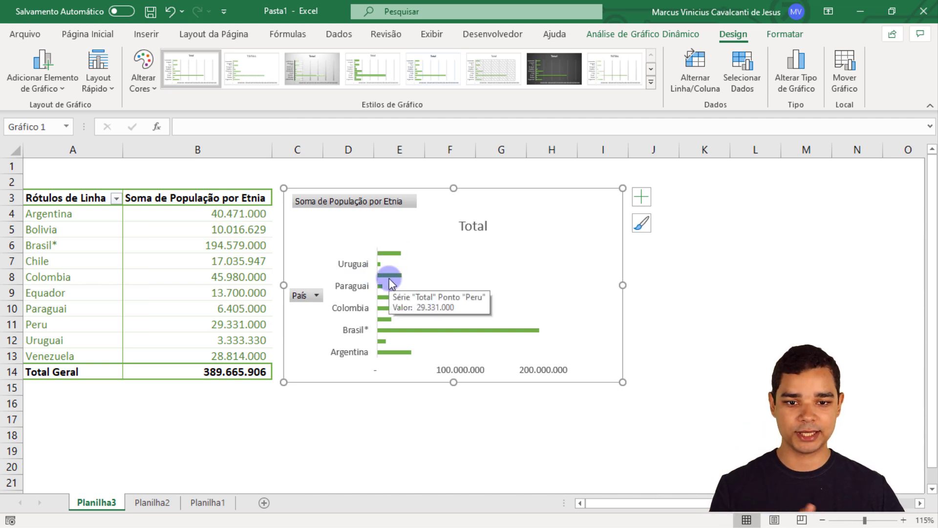
mouse_move(415, 312)
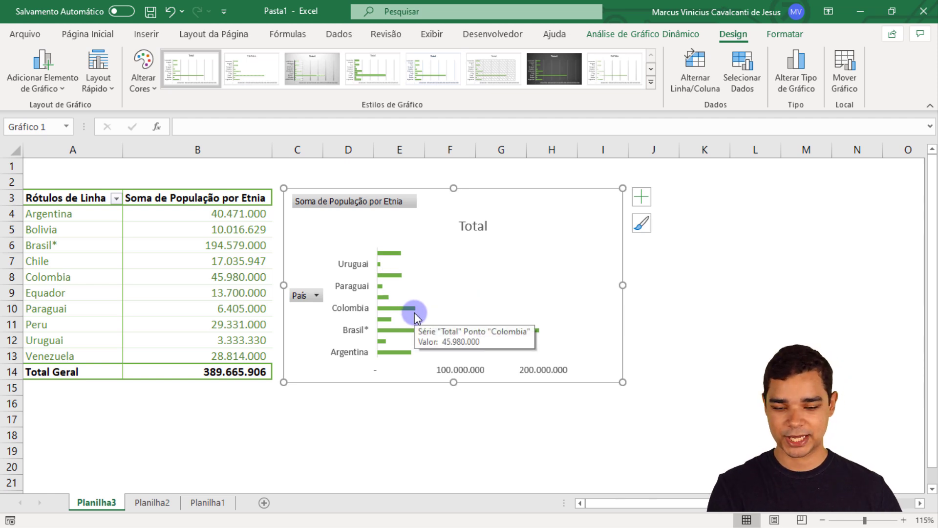
click(85, 216)
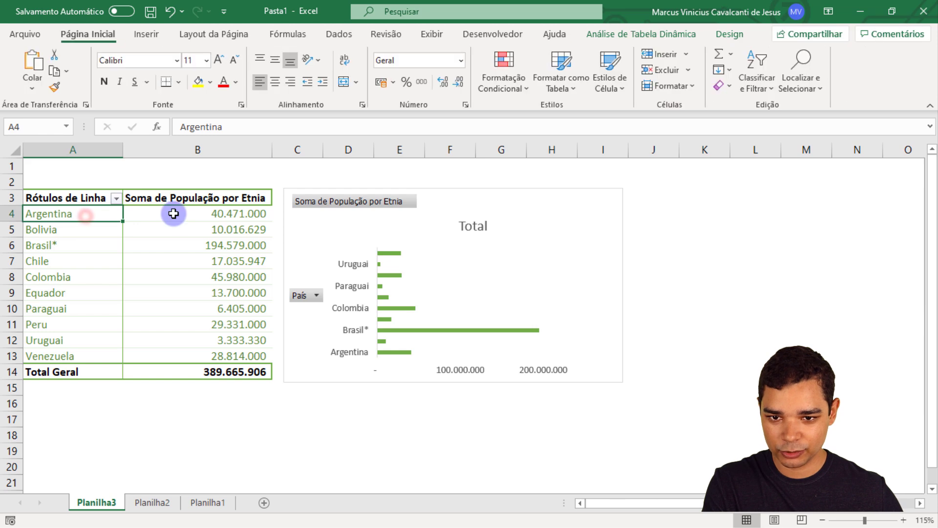
click(173, 214)
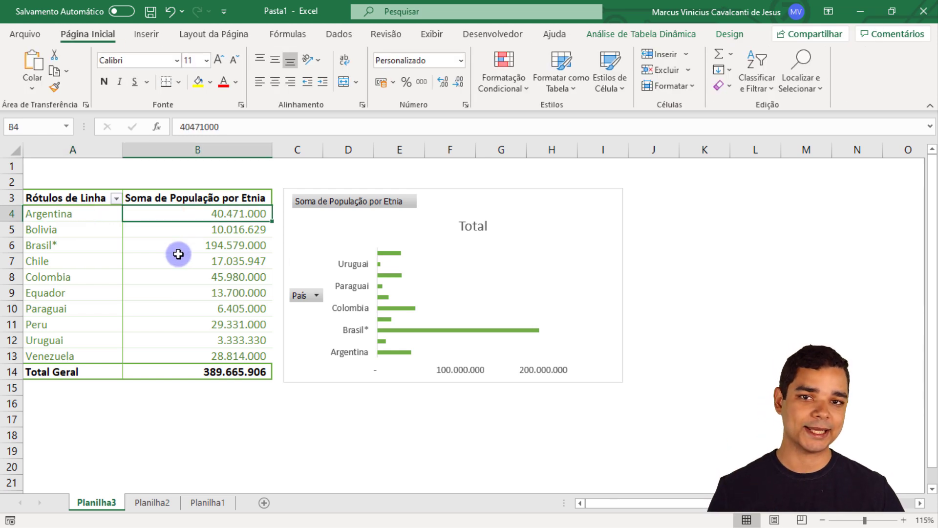
click(59, 213)
click(156, 213)
click(67, 234)
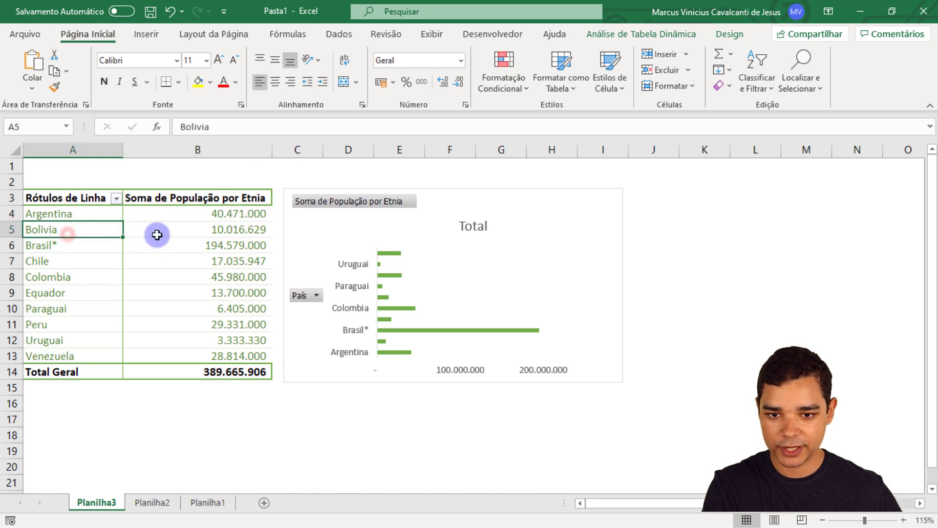
click(160, 230)
click(86, 247)
click(171, 247)
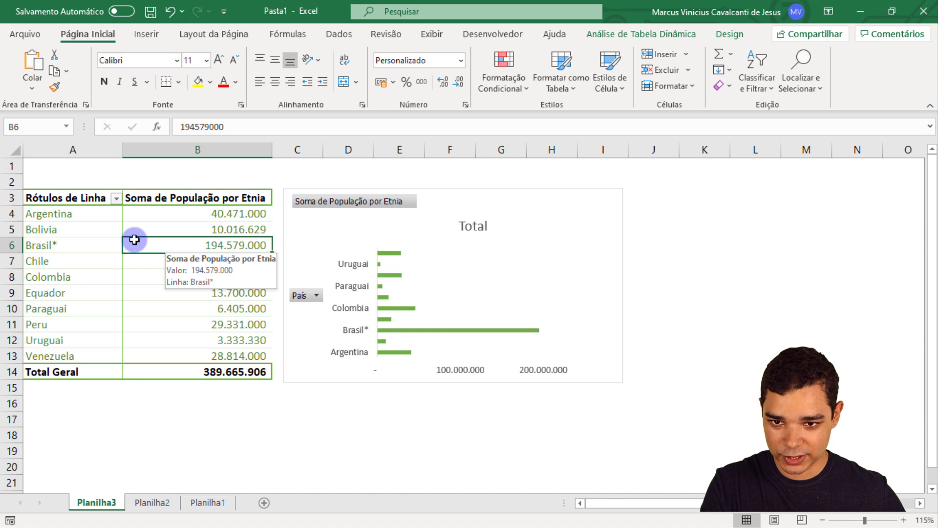
Sort the pivot table's country row labels from A to Z, followed by Z to A.
click(90, 197)
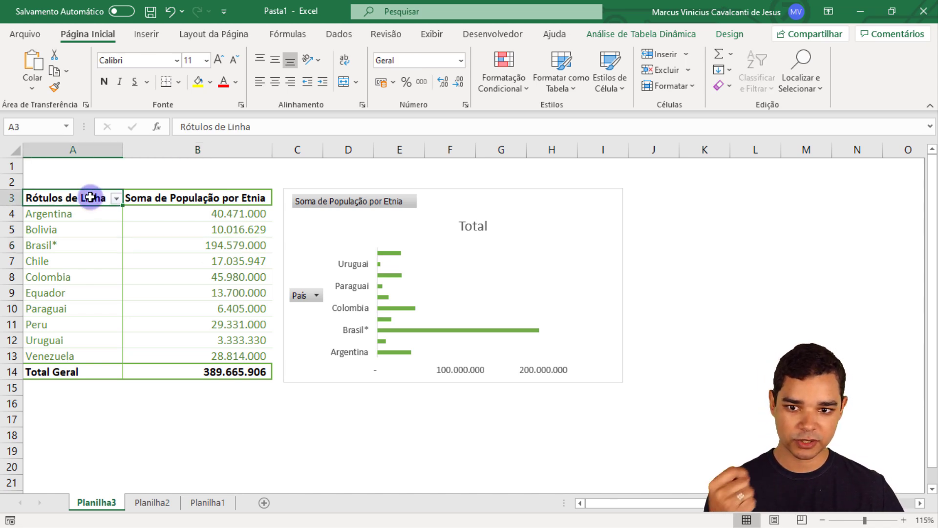
click(116, 198)
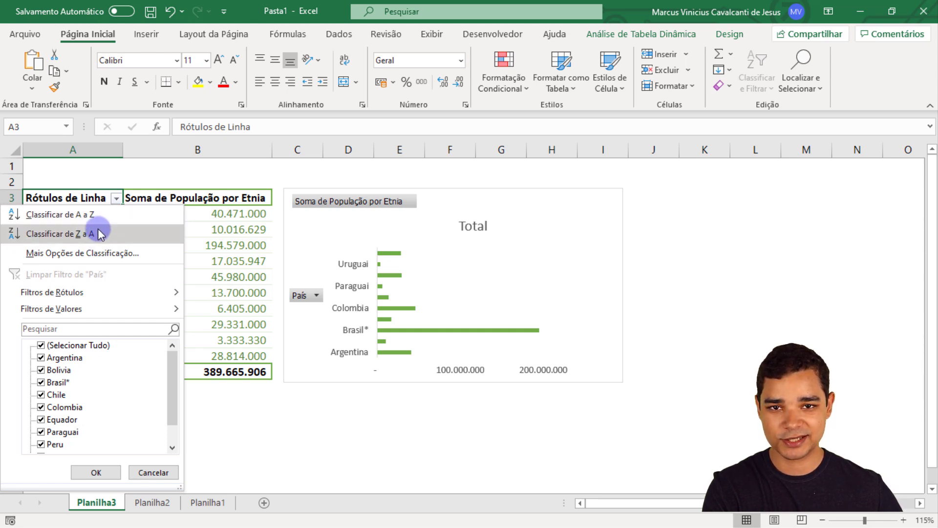
click(94, 193)
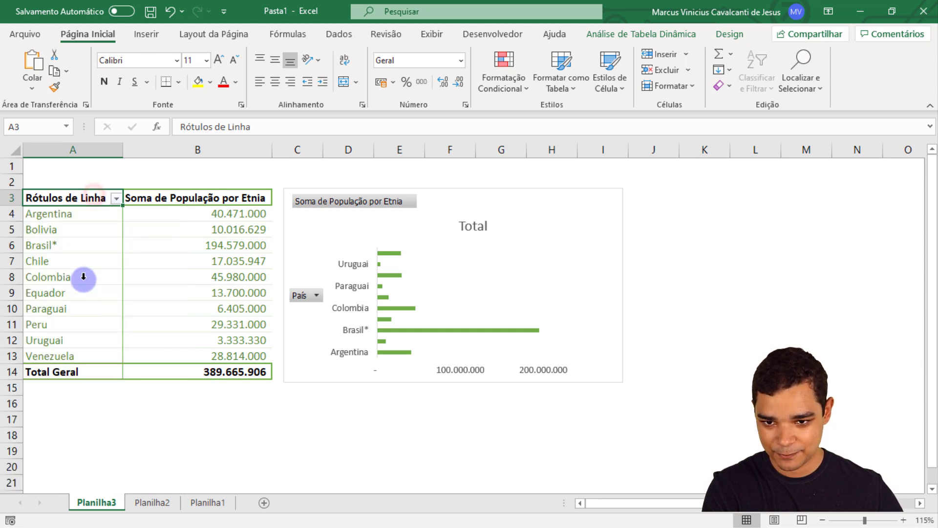
click(116, 198)
click(79, 214)
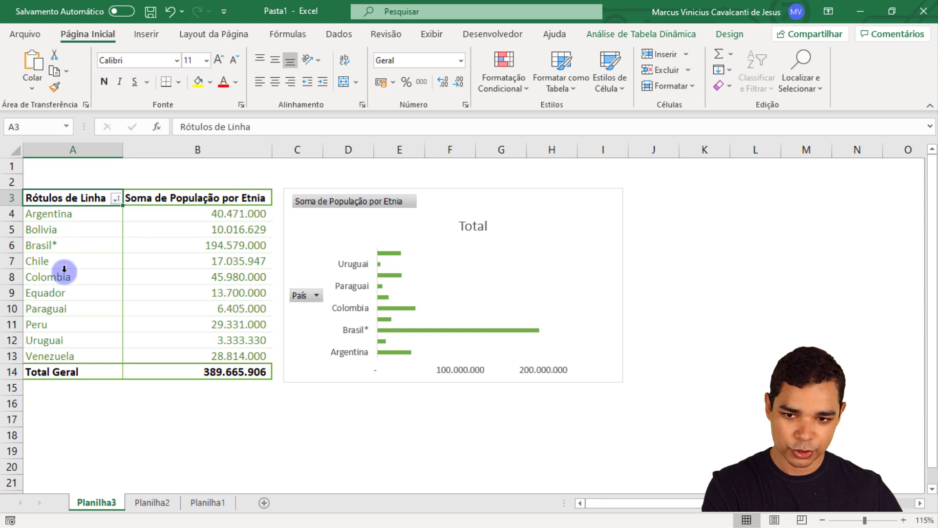
click(116, 198)
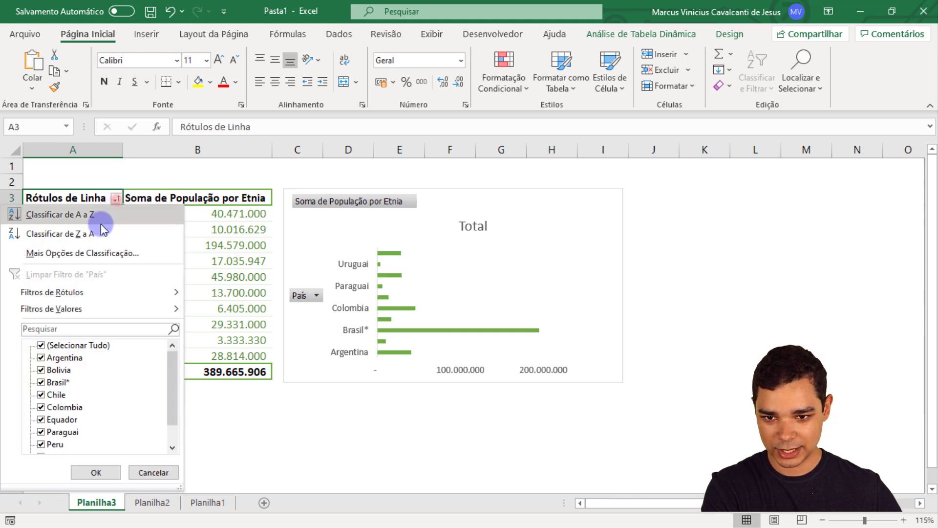
click(91, 239)
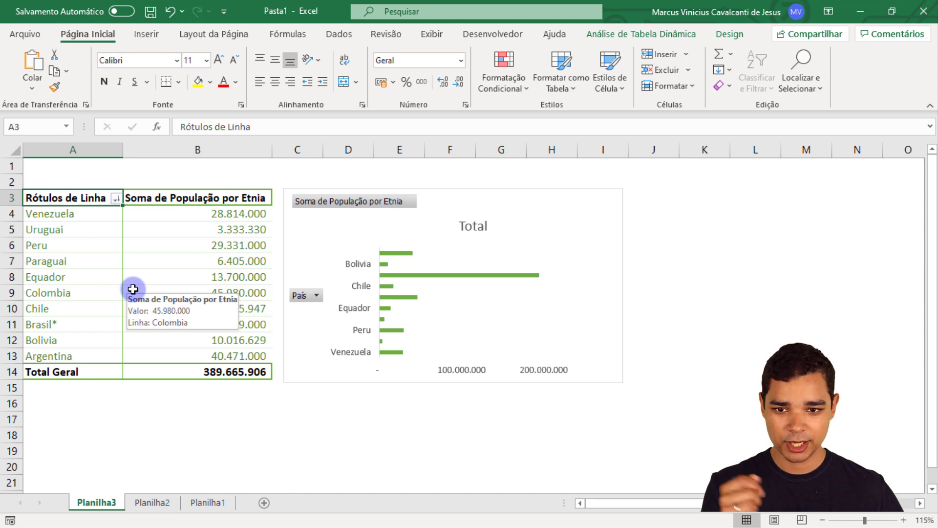
Sort the countries in descending order by Soma de População por Etnia using the additional sort options.
drag(167, 213, 171, 351)
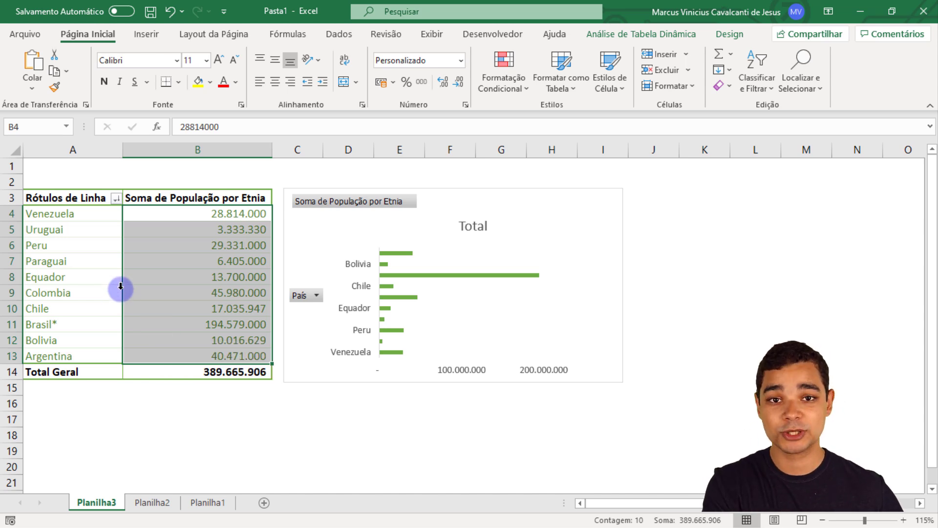
click(73, 200)
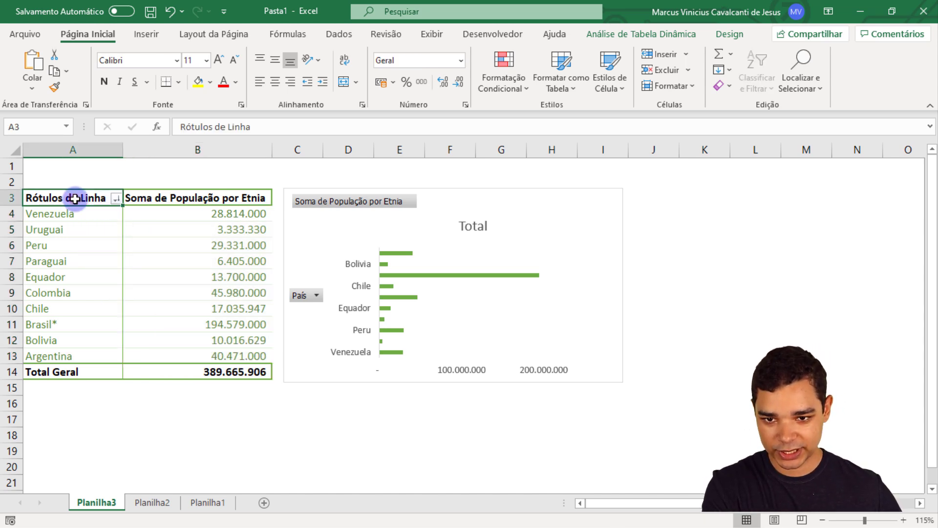
click(113, 199)
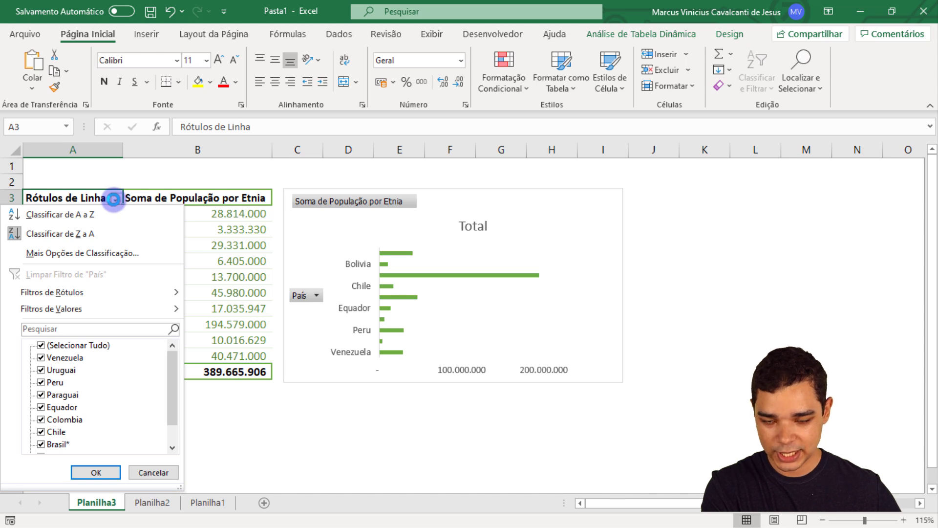
click(116, 254)
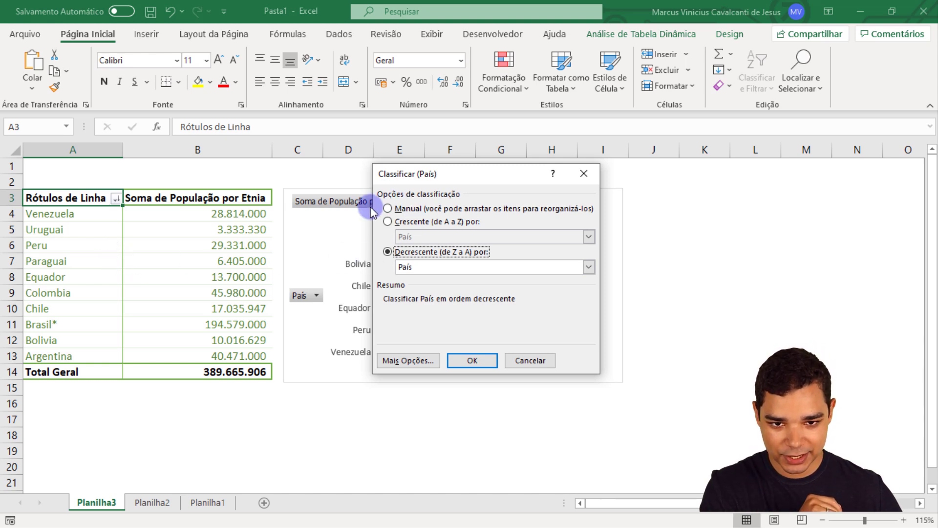
drag(467, 177, 461, 171)
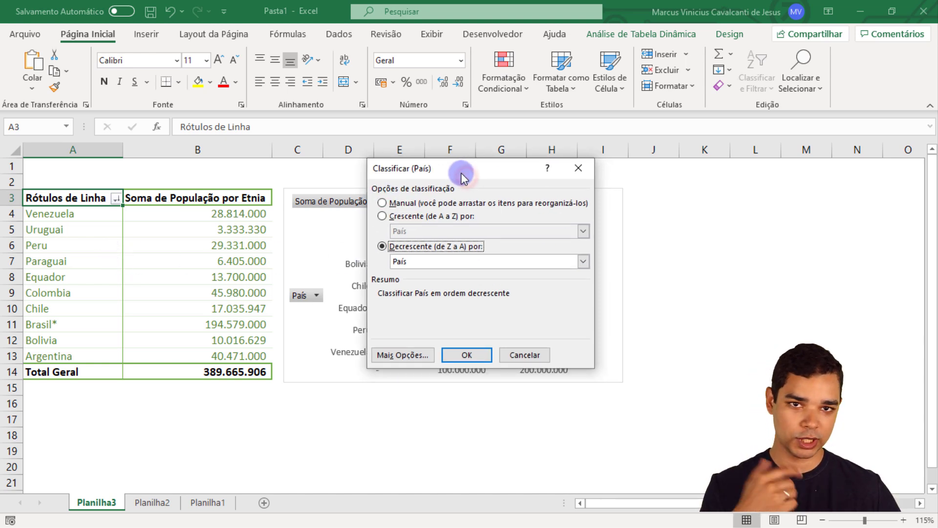
click(428, 220)
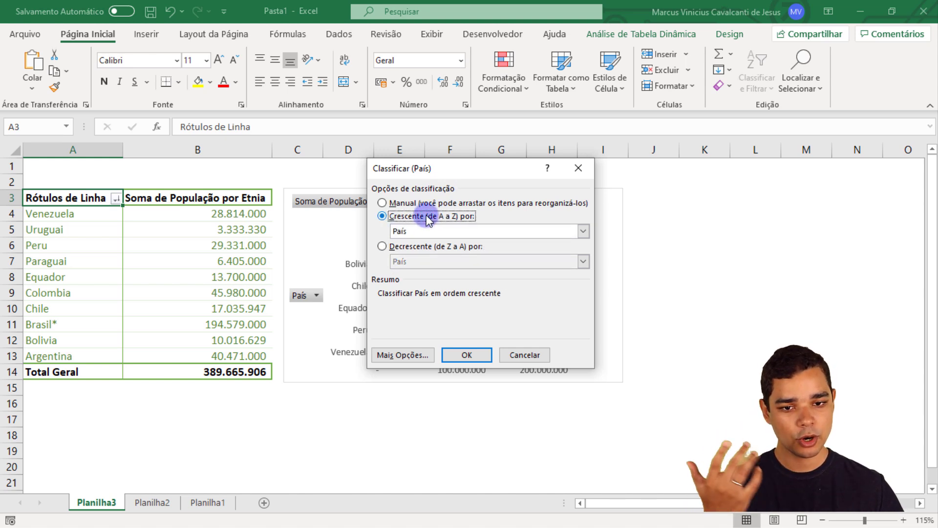
click(428, 247)
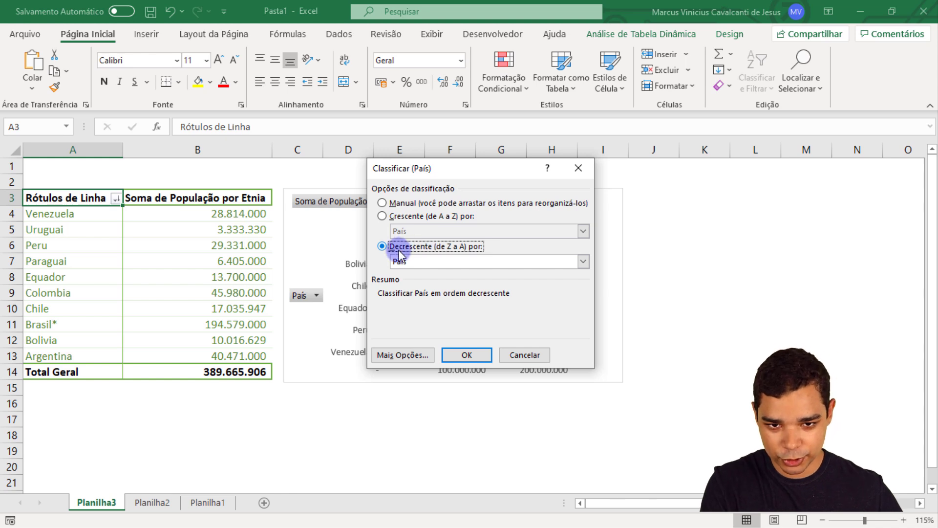
click(415, 261)
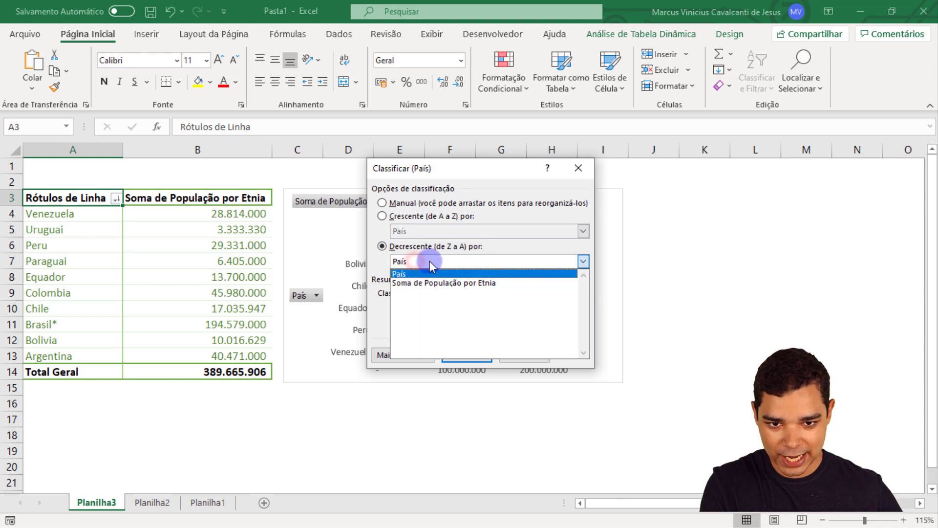
click(445, 284)
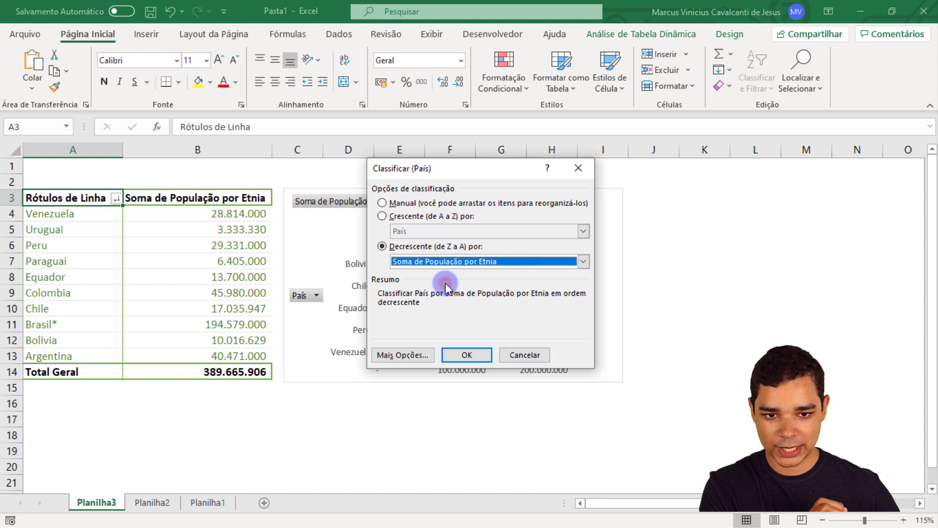
click(472, 354)
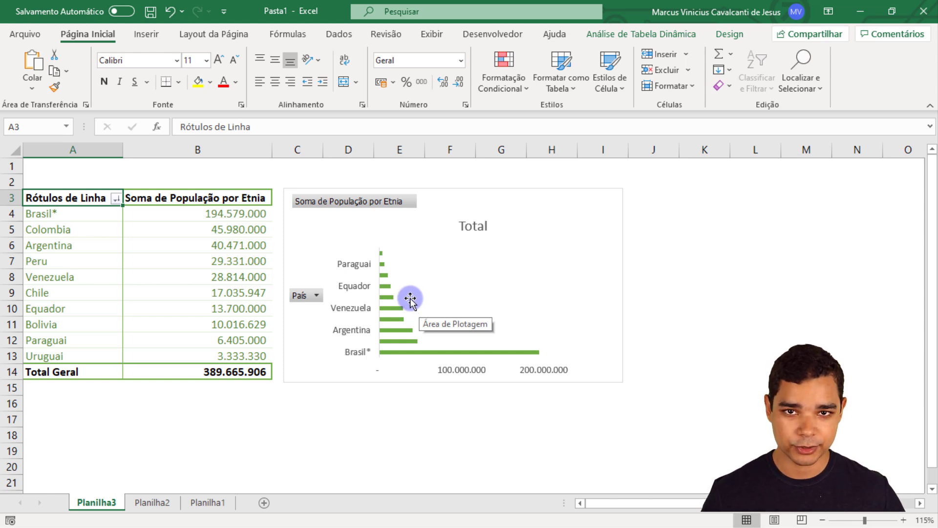
Add data labels to the bars of the pivot chart and deselect the chart.
click(468, 193)
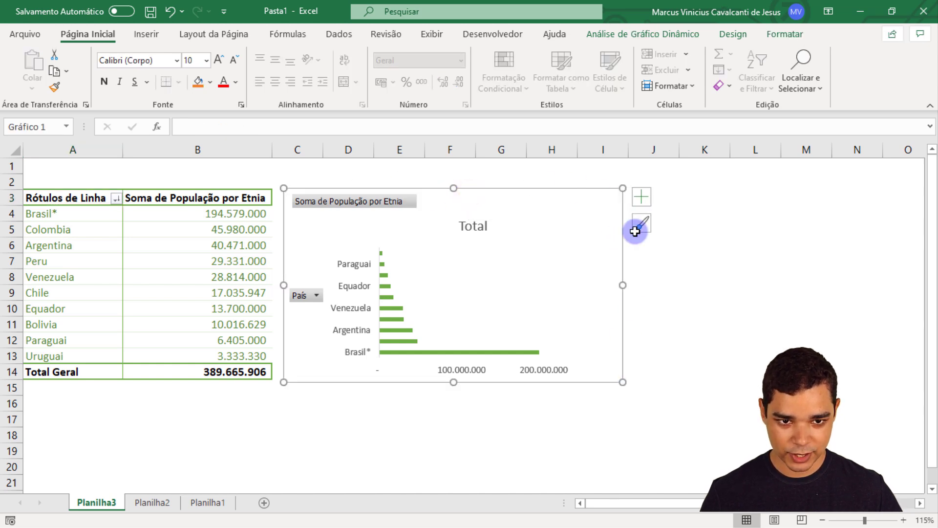
click(643, 197)
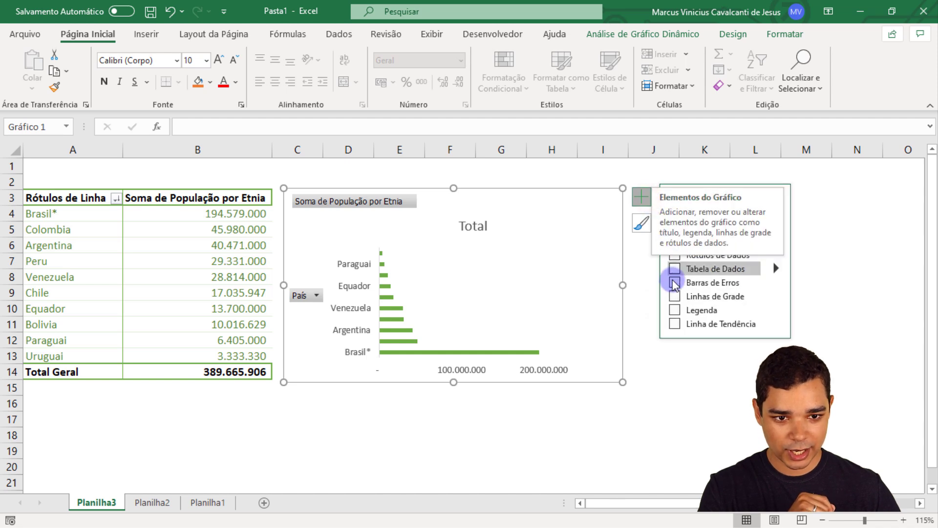
click(676, 254)
click(654, 212)
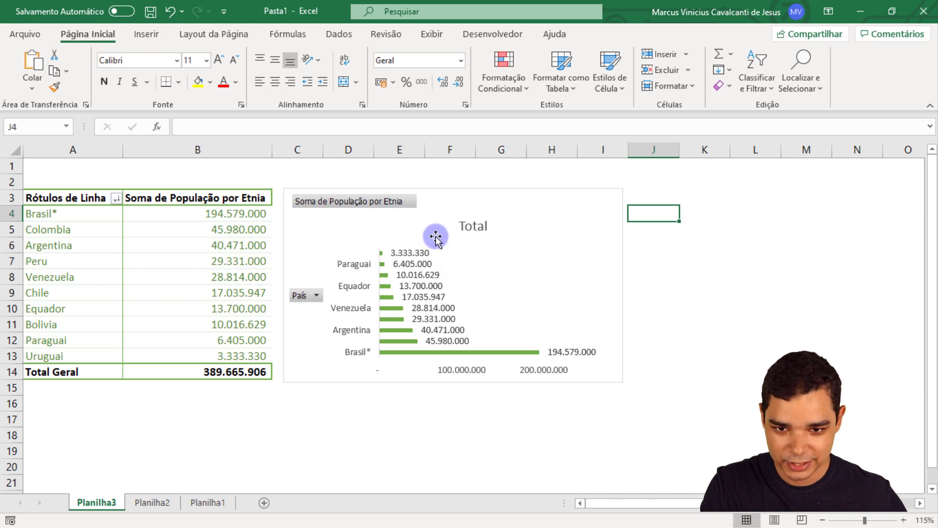
Apply the custom number format 0..,00 "milhões" to the pivot table's population values, including the grand total.
drag(239, 213, 236, 372)
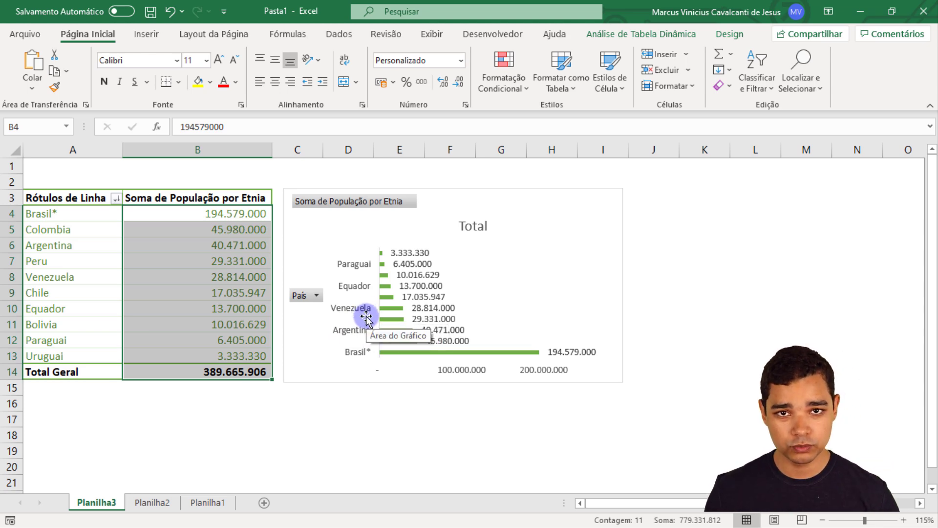
key(ctrl+1)
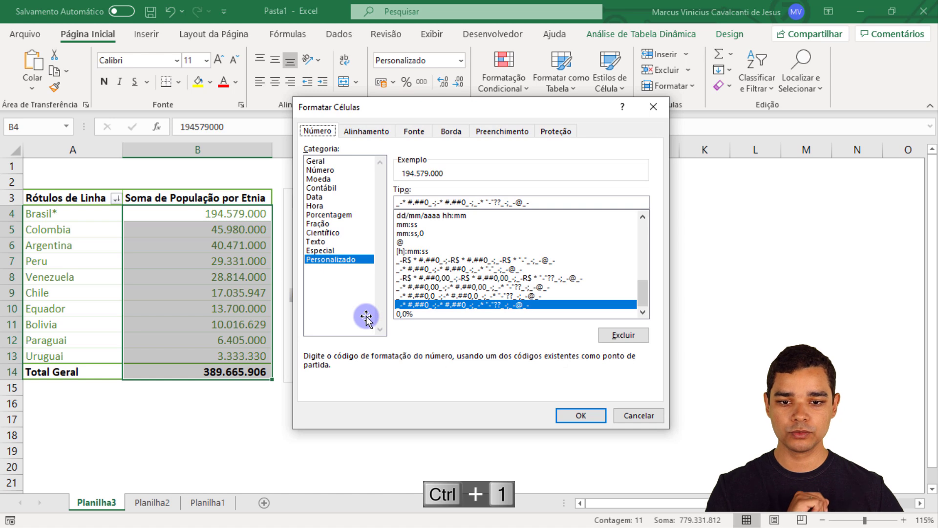
click(349, 260)
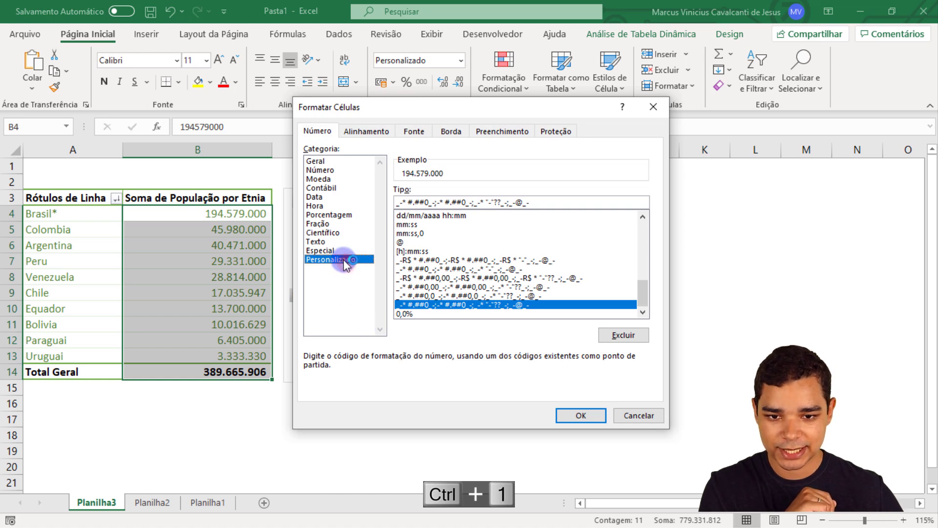
click(532, 202)
drag(532, 203, 391, 209)
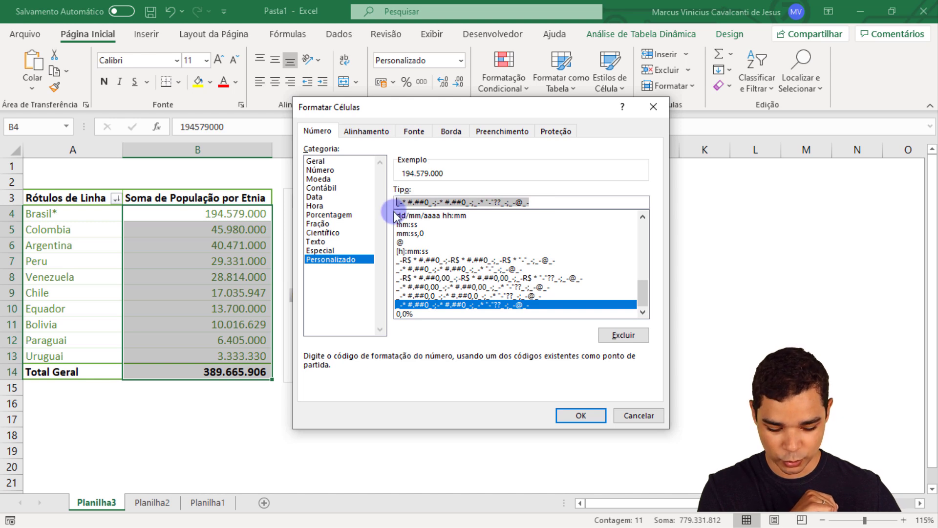
key(BackSpace)
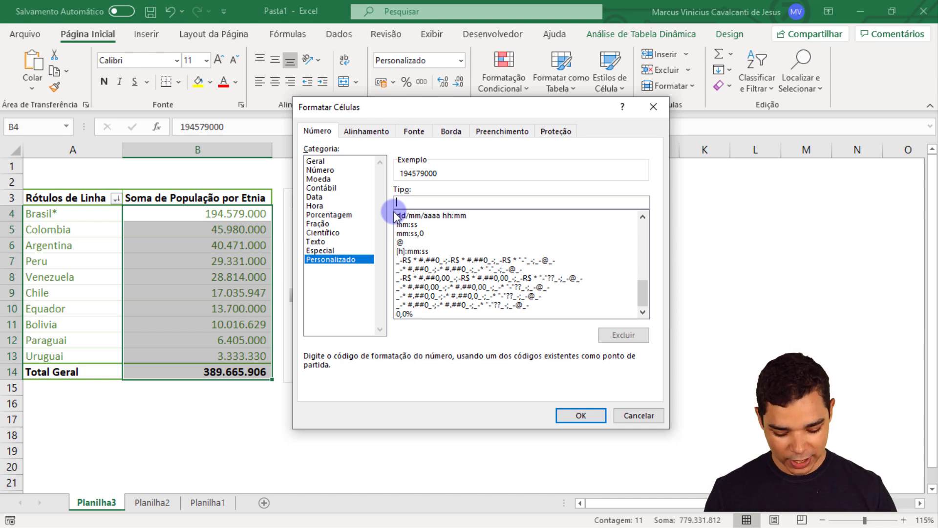
text(0)
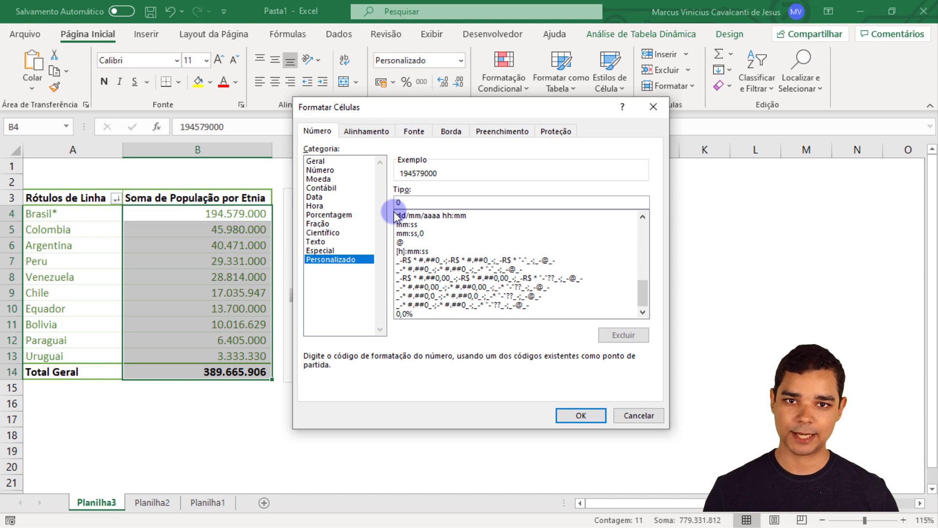
text(,)
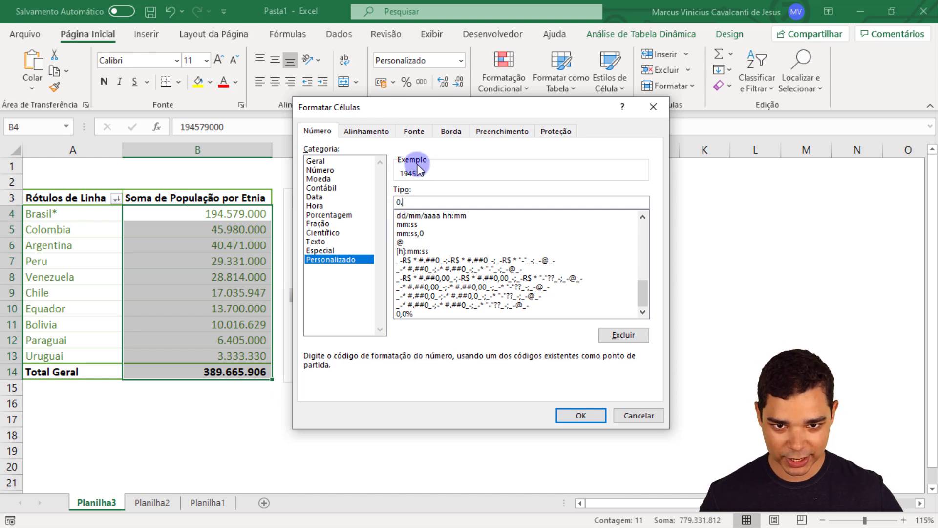
key(BackSpace)
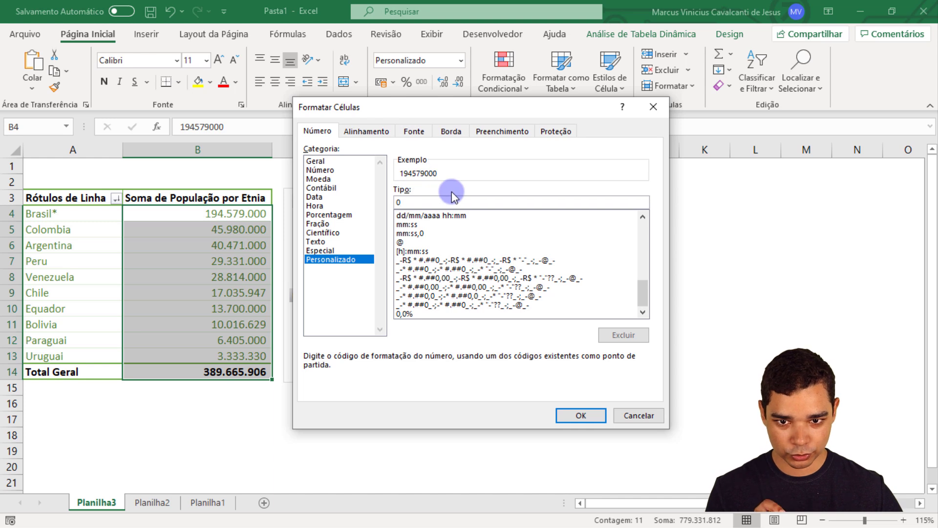
text(..)
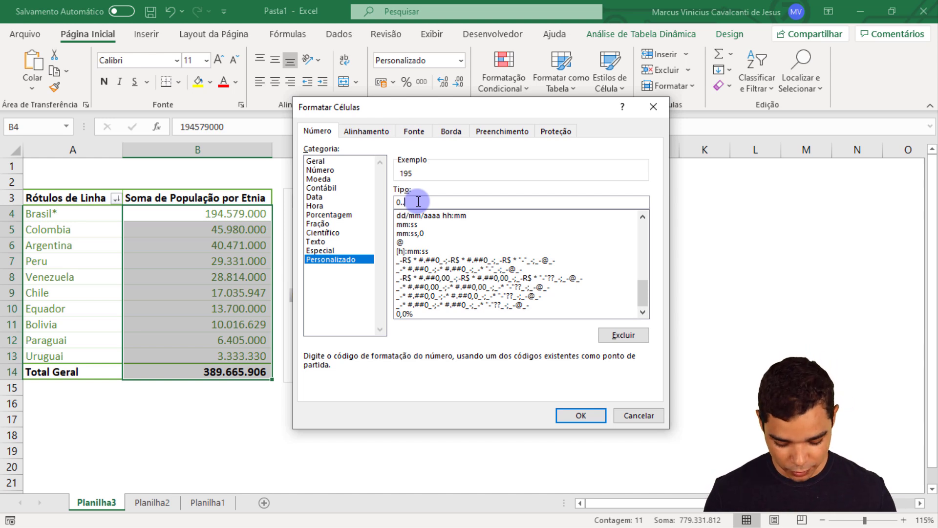
text(,)
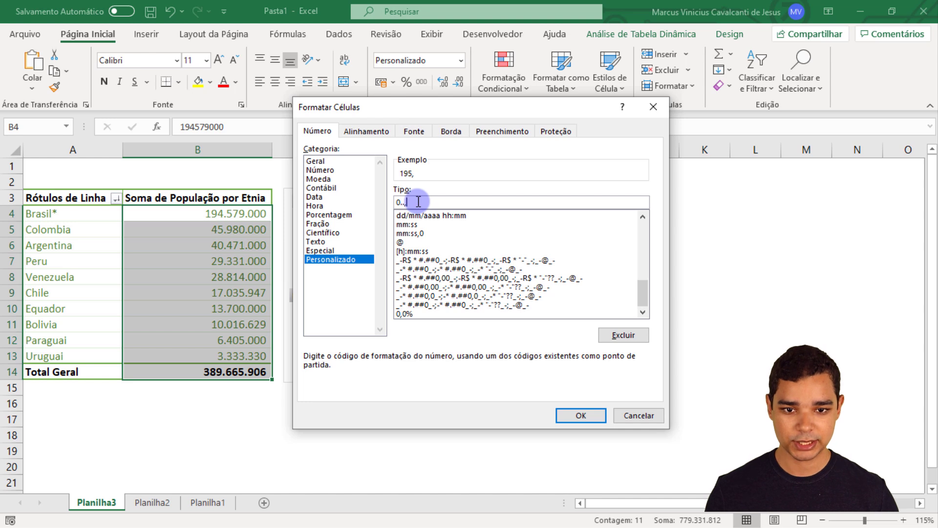
text(00 "milhões)
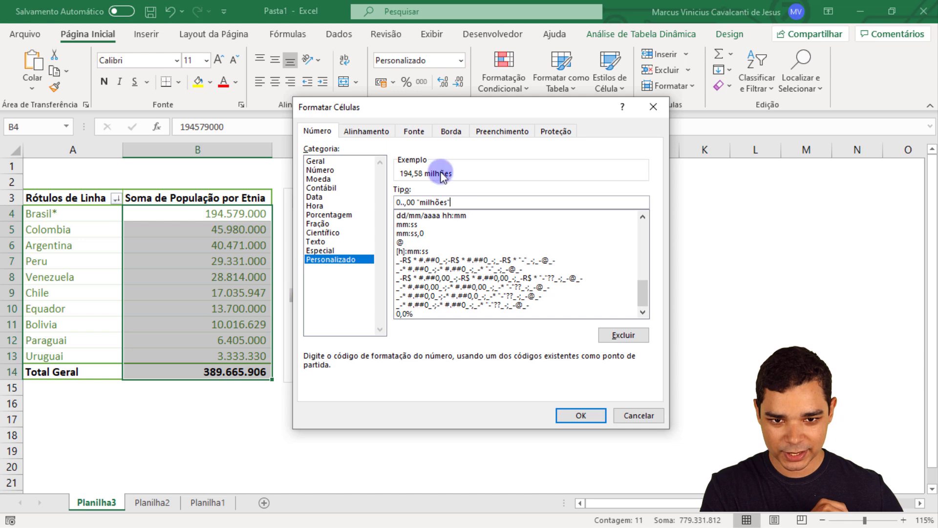
click(581, 416)
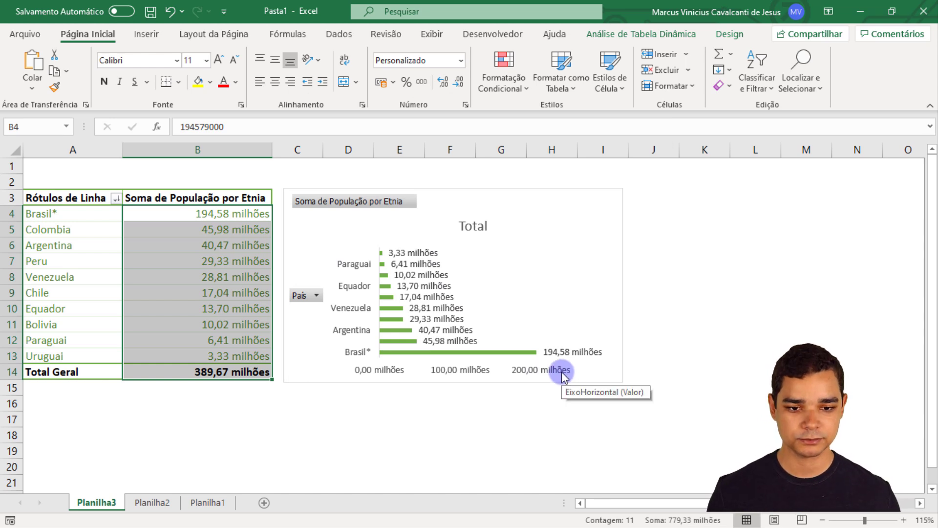
Insert an Etnia slicer for the pivot chart, placed just right of the chart, and give it the light green style.
click(524, 197)
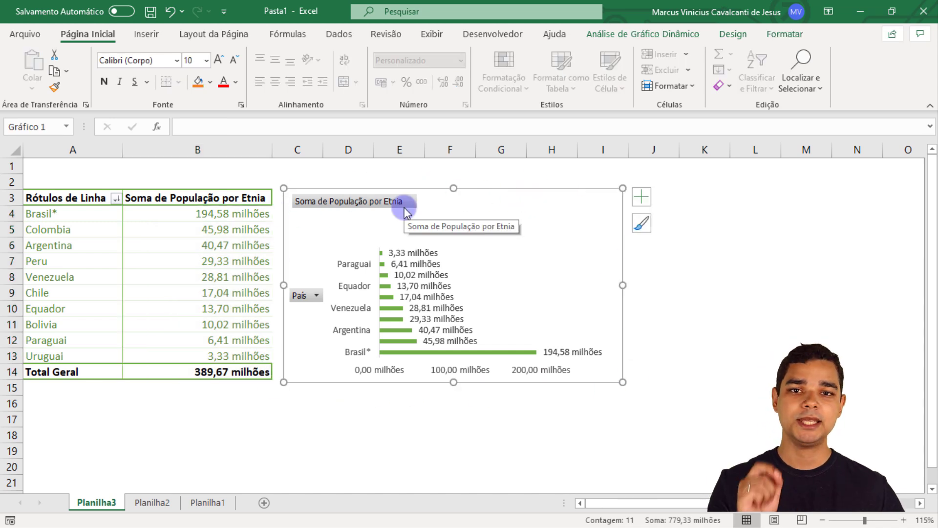
click(625, 35)
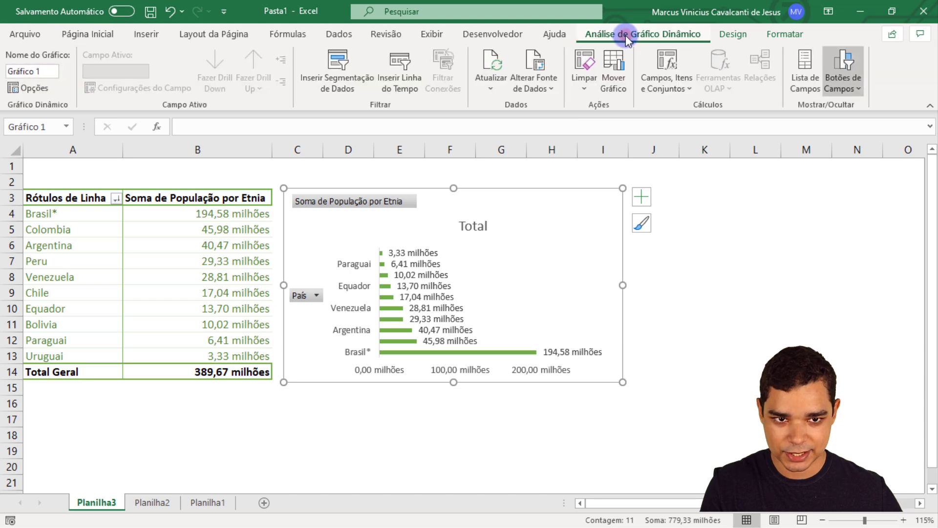
click(337, 79)
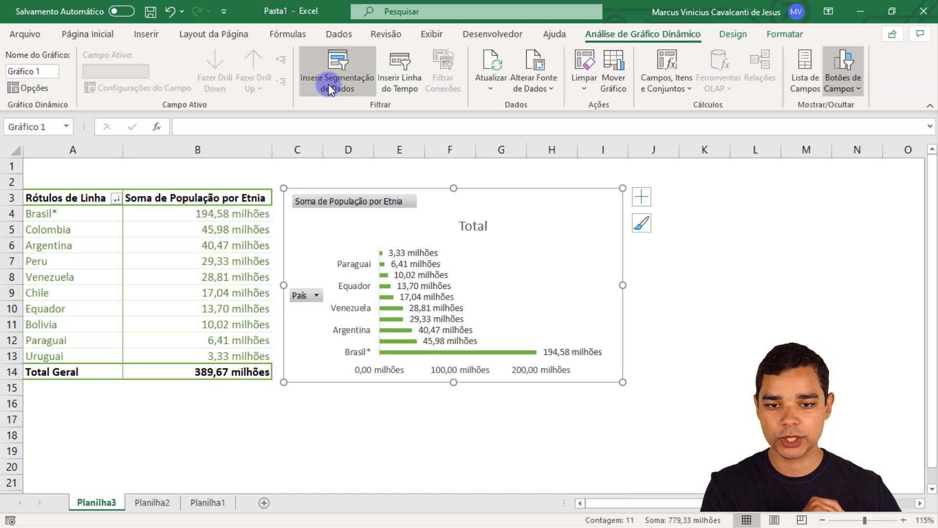
click(333, 78)
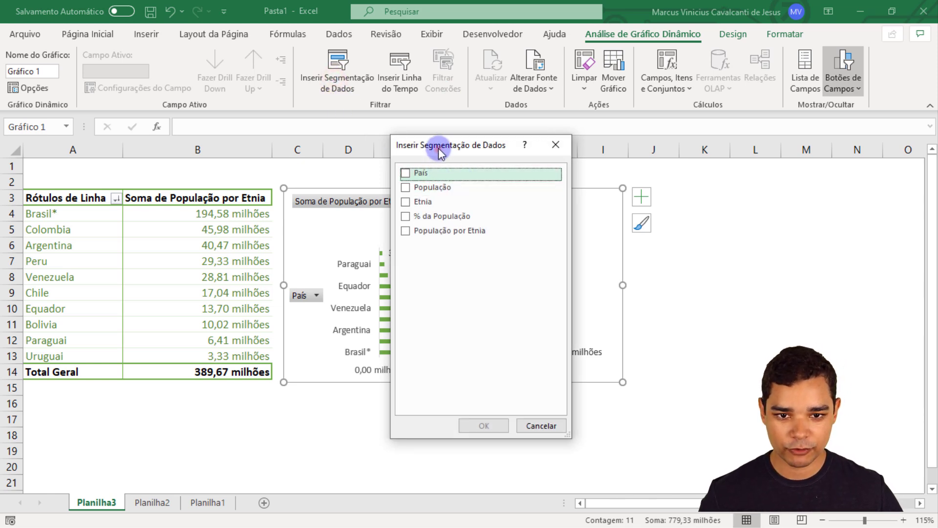
drag(438, 148, 441, 140)
click(418, 192)
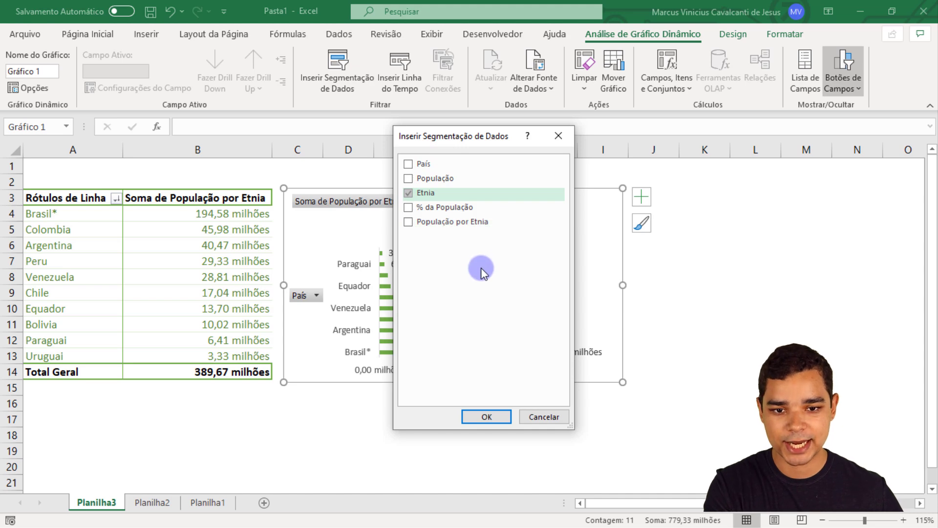
click(497, 418)
drag(469, 408, 708, 383)
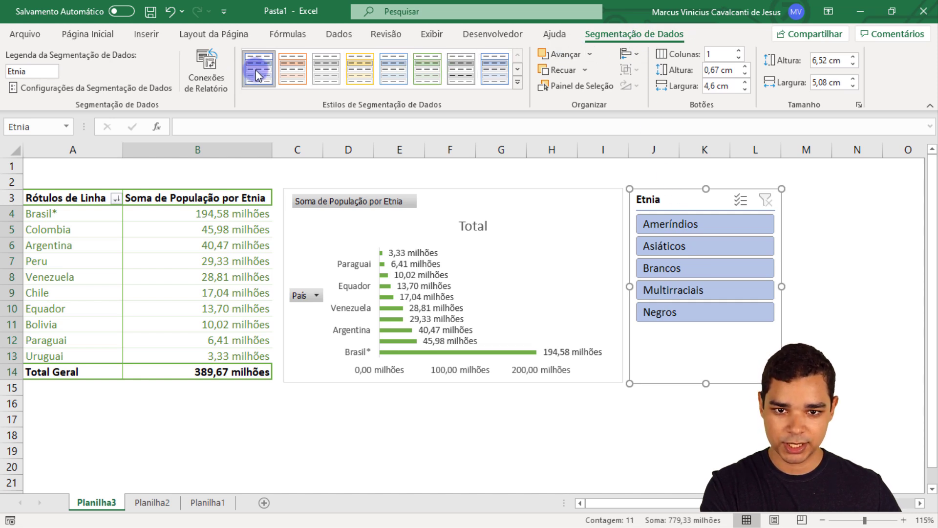
click(429, 73)
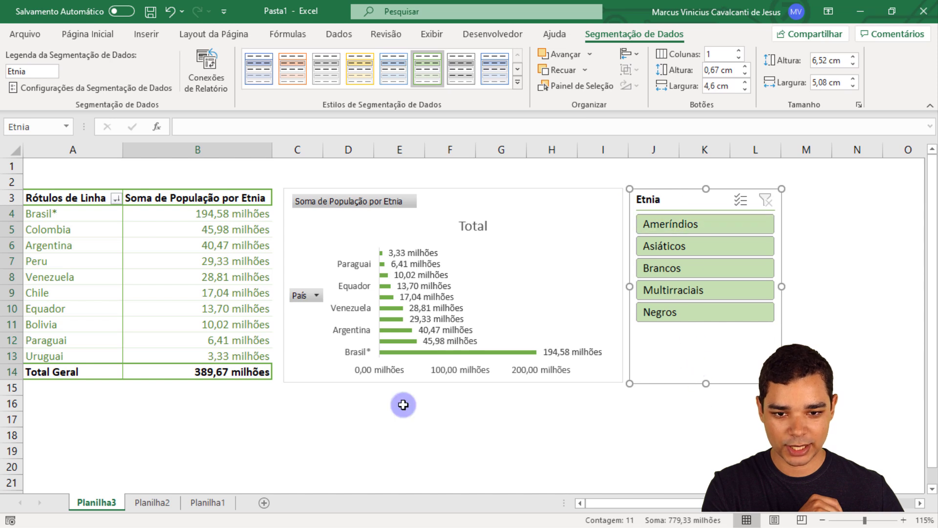
Filter the report to Brancos with the Etnia slicer, and reselect all ethnicities from Ameríndios to Negros.
click(672, 271)
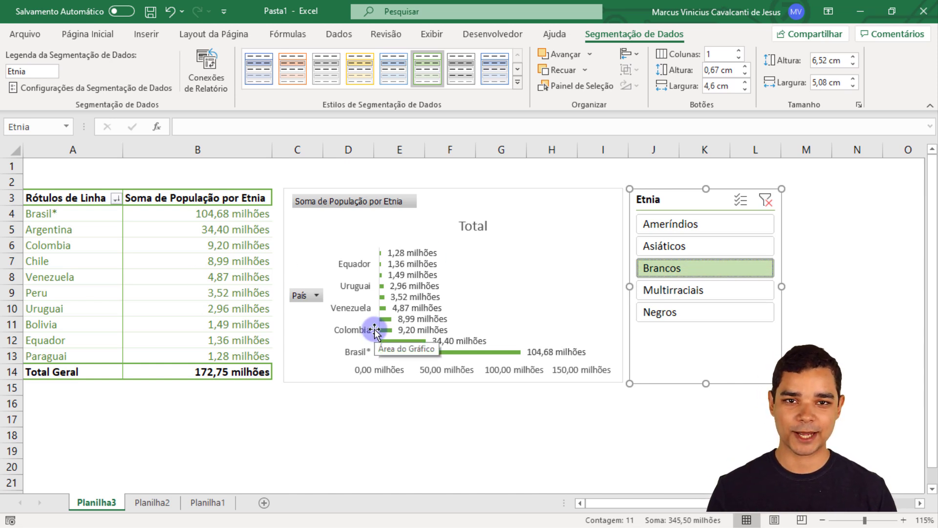
drag(657, 227, 655, 313)
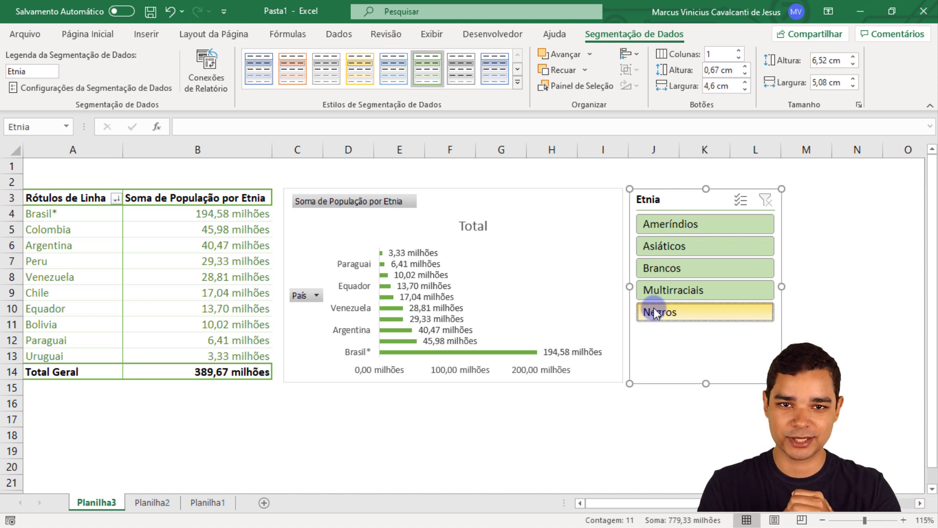
key(Escape)
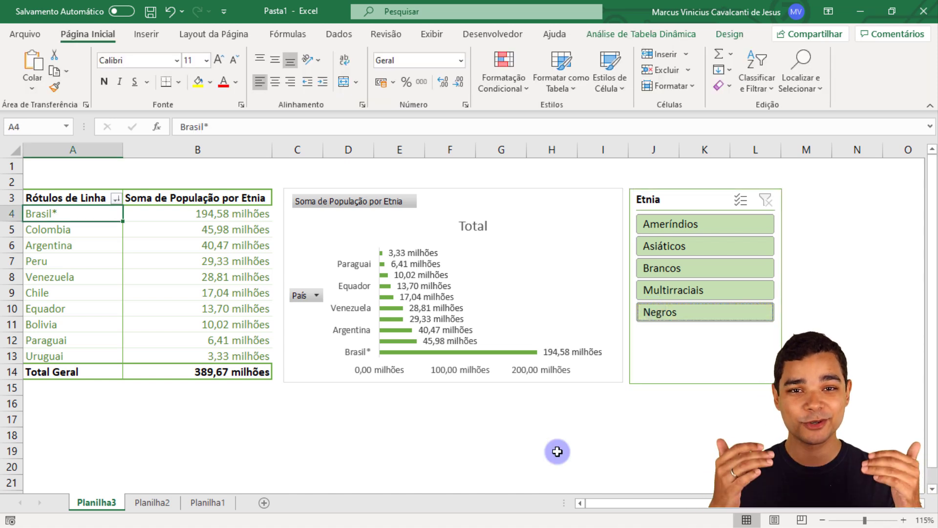